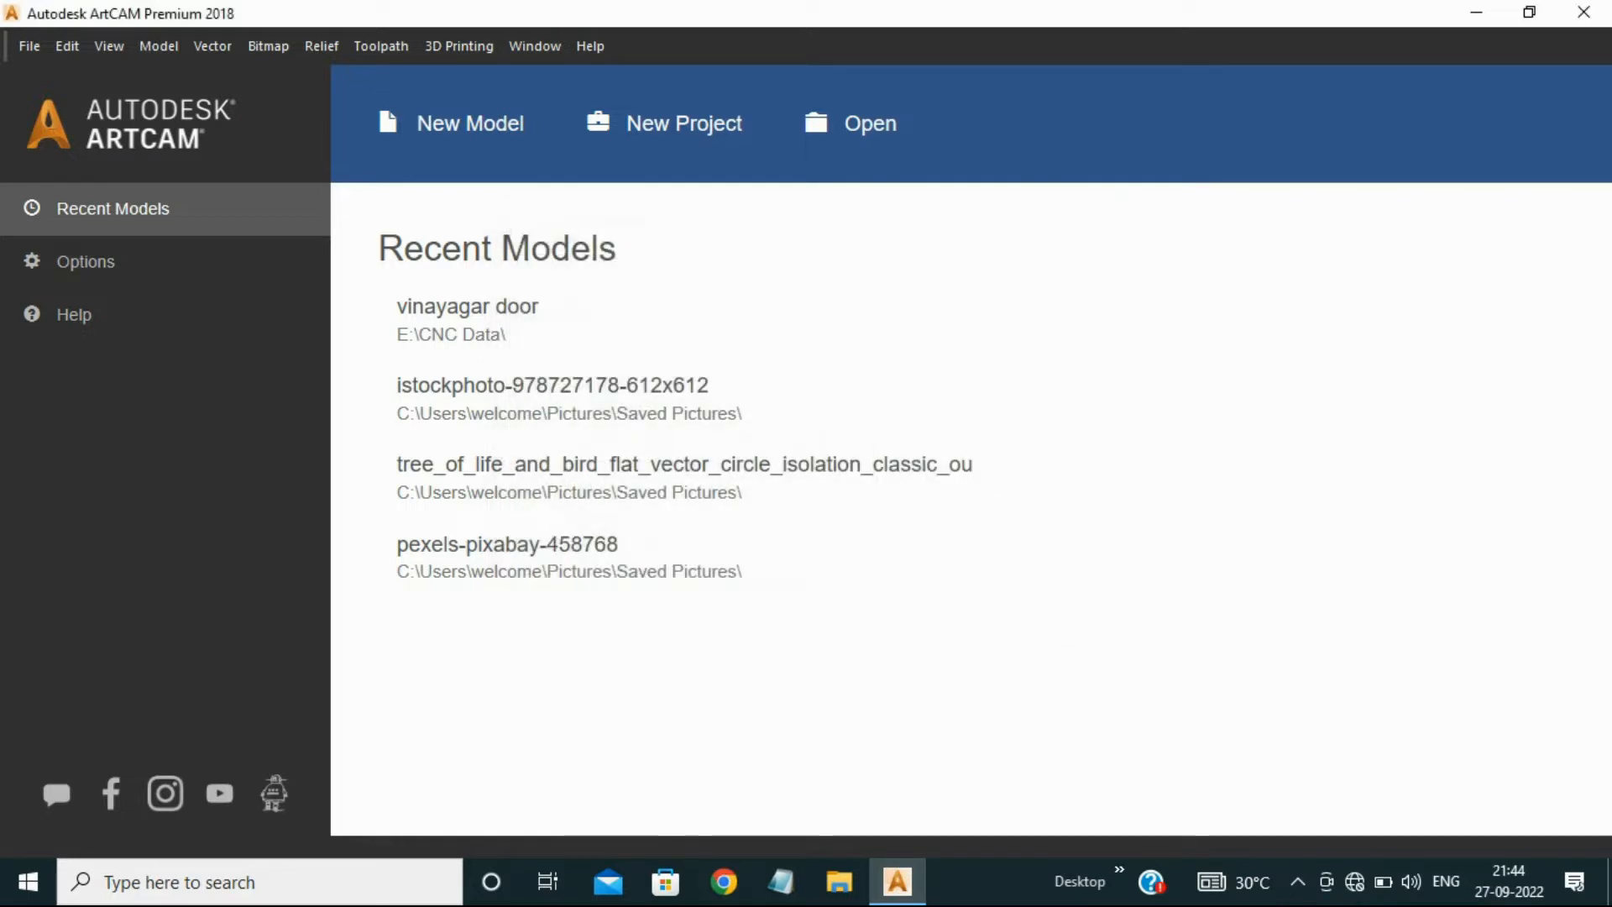
Create a new model 500 mm wide and 1600 mm high with the job origin at its centre.
left_click(458, 124)
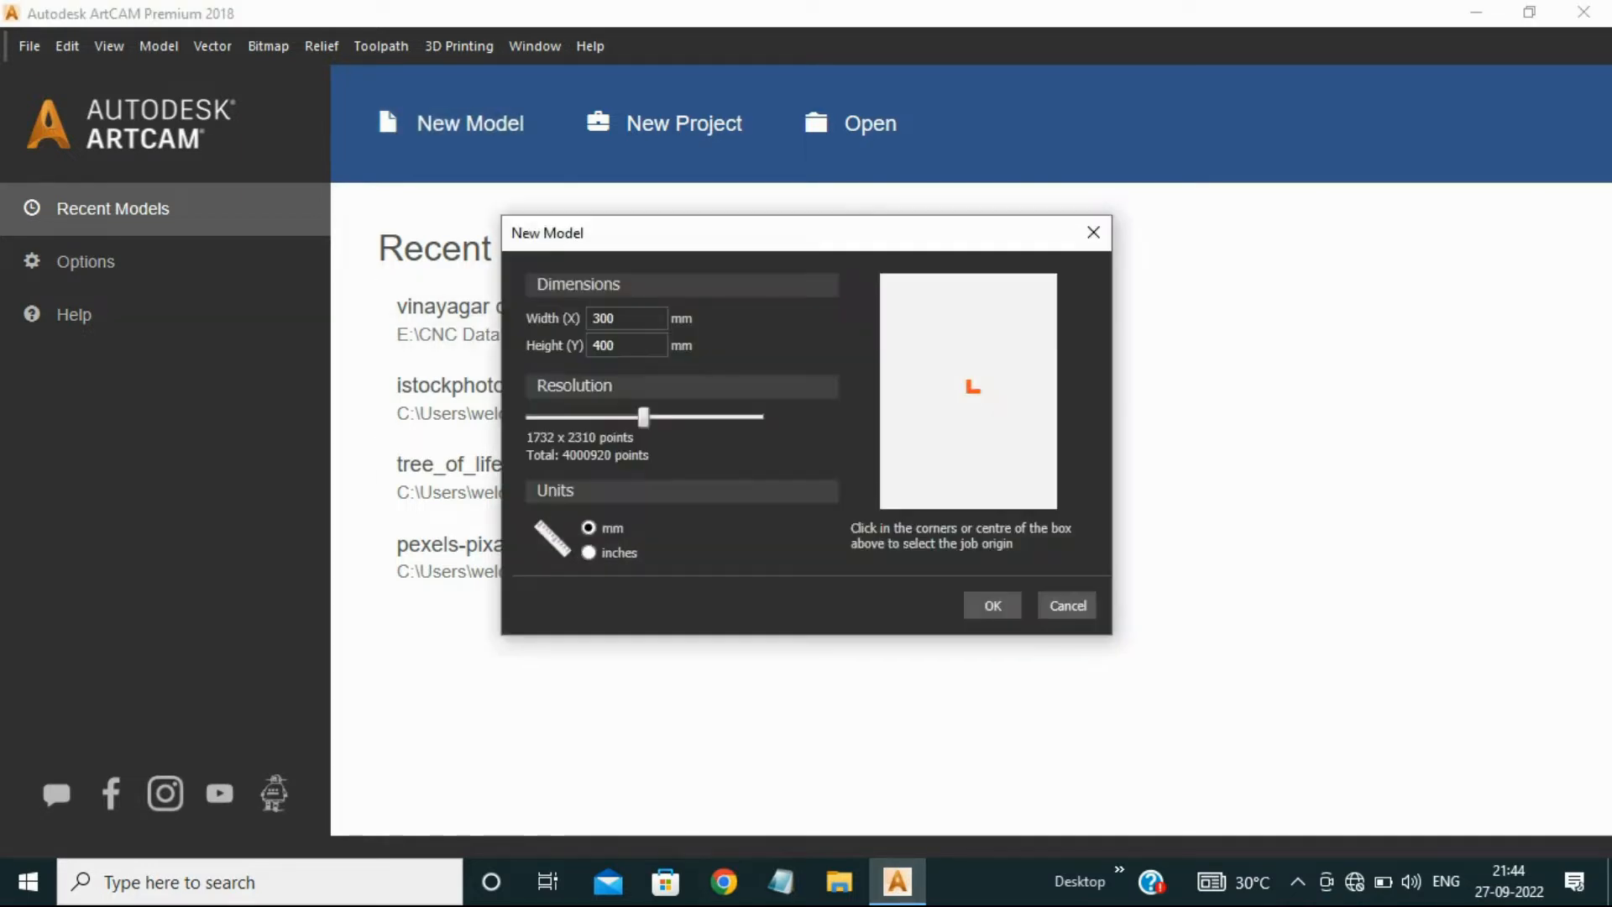
double_click(602, 318)
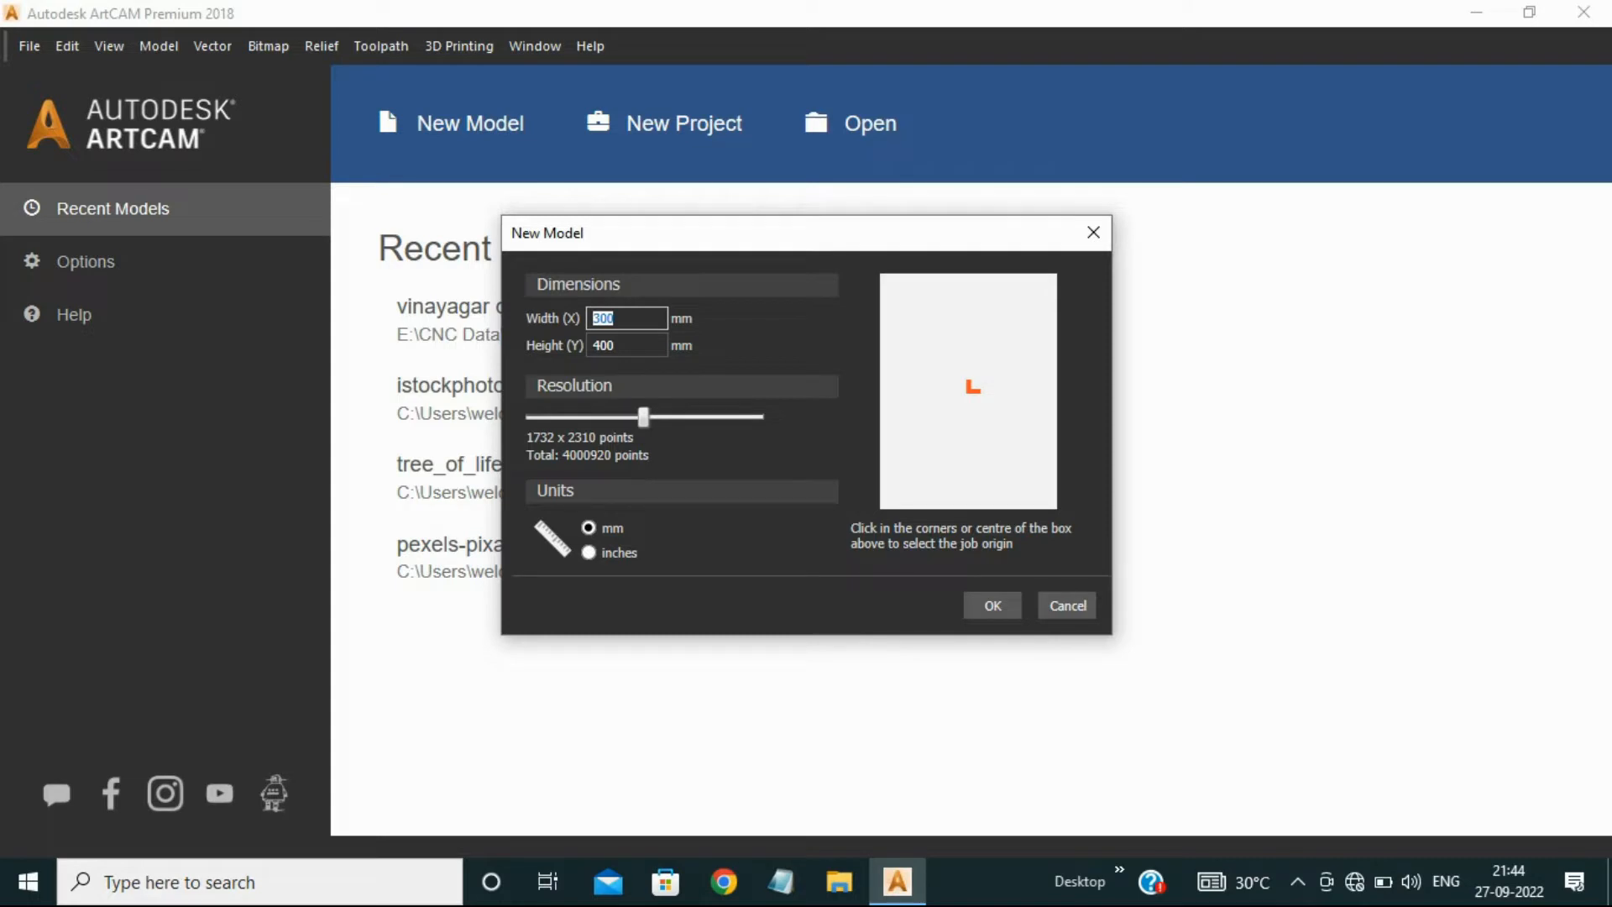
type("500")
key("Tab")
type("1600")
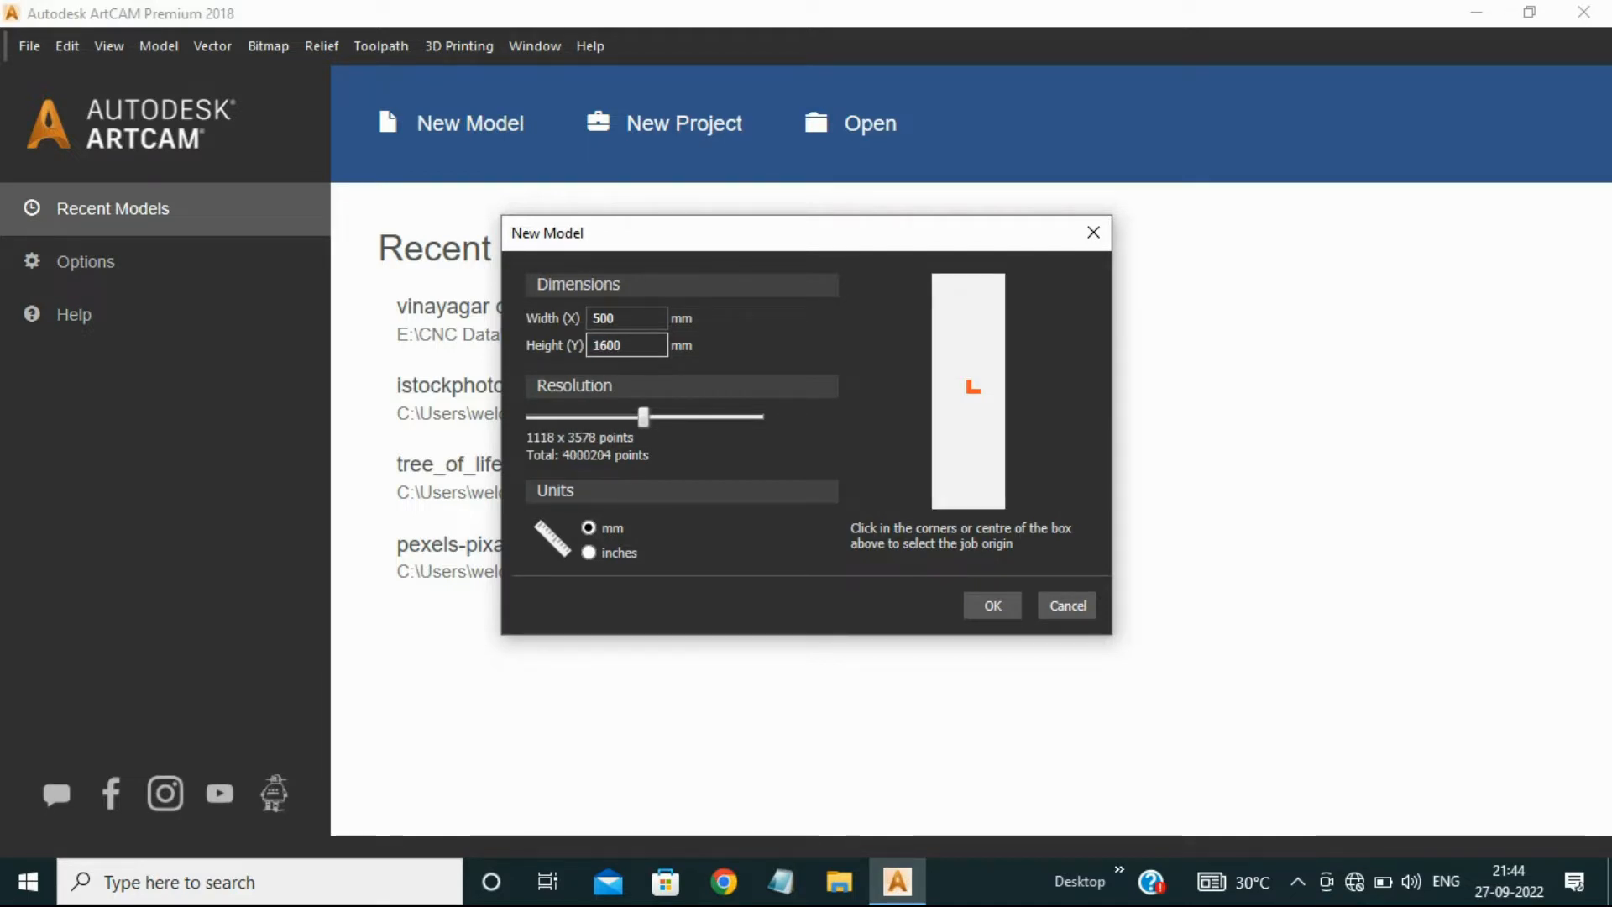
left_click(934, 505)
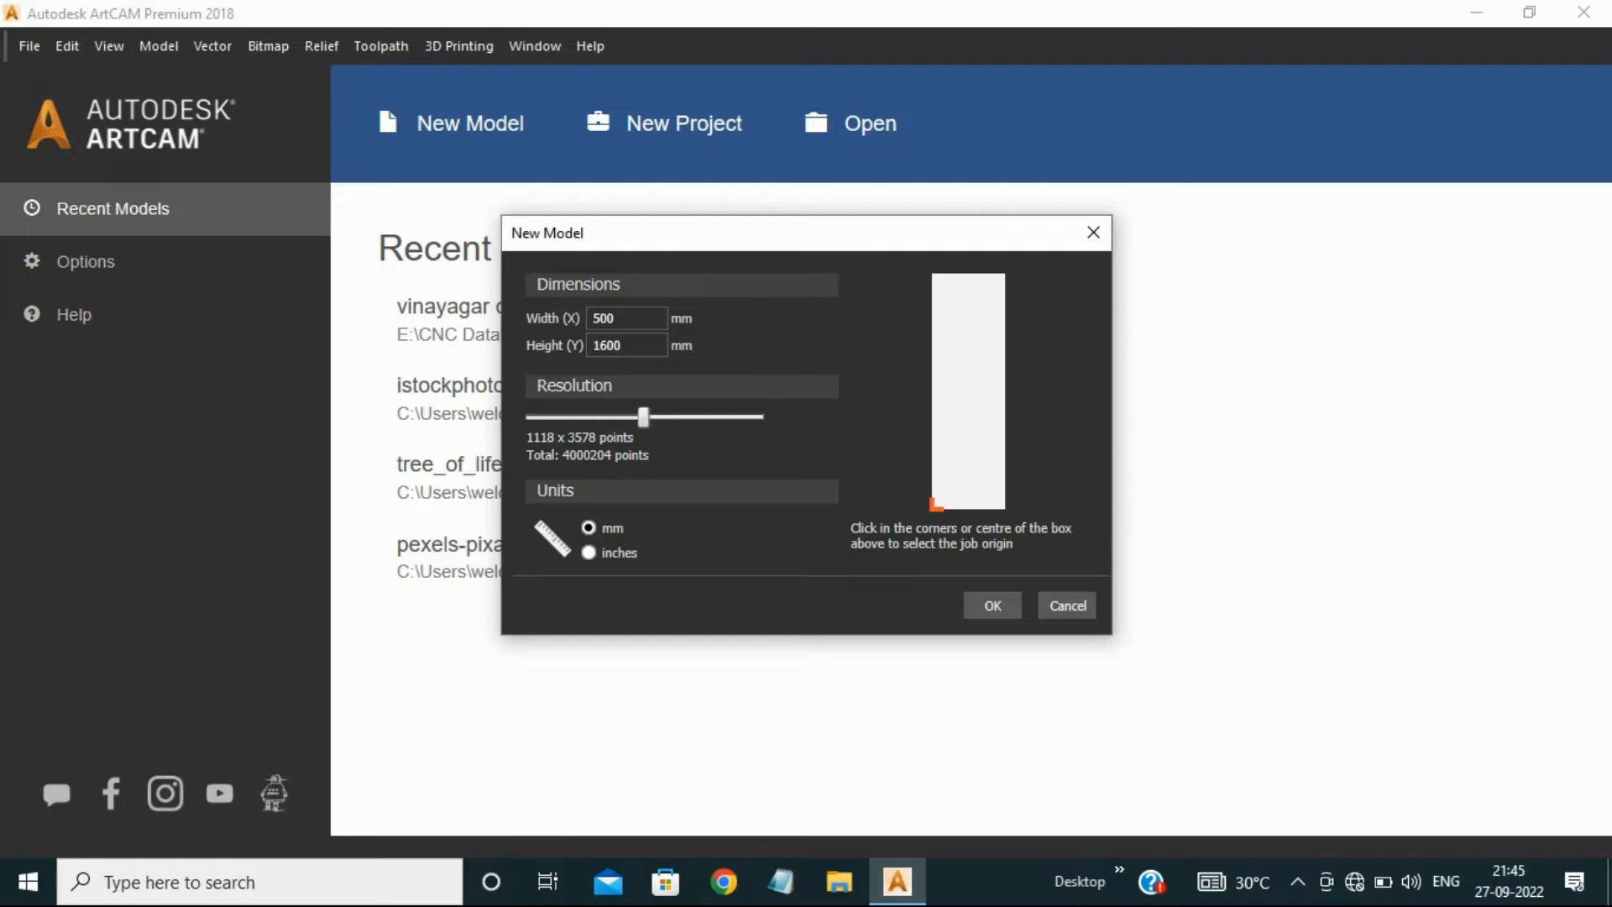
left_click(968, 390)
left_click(992, 605)
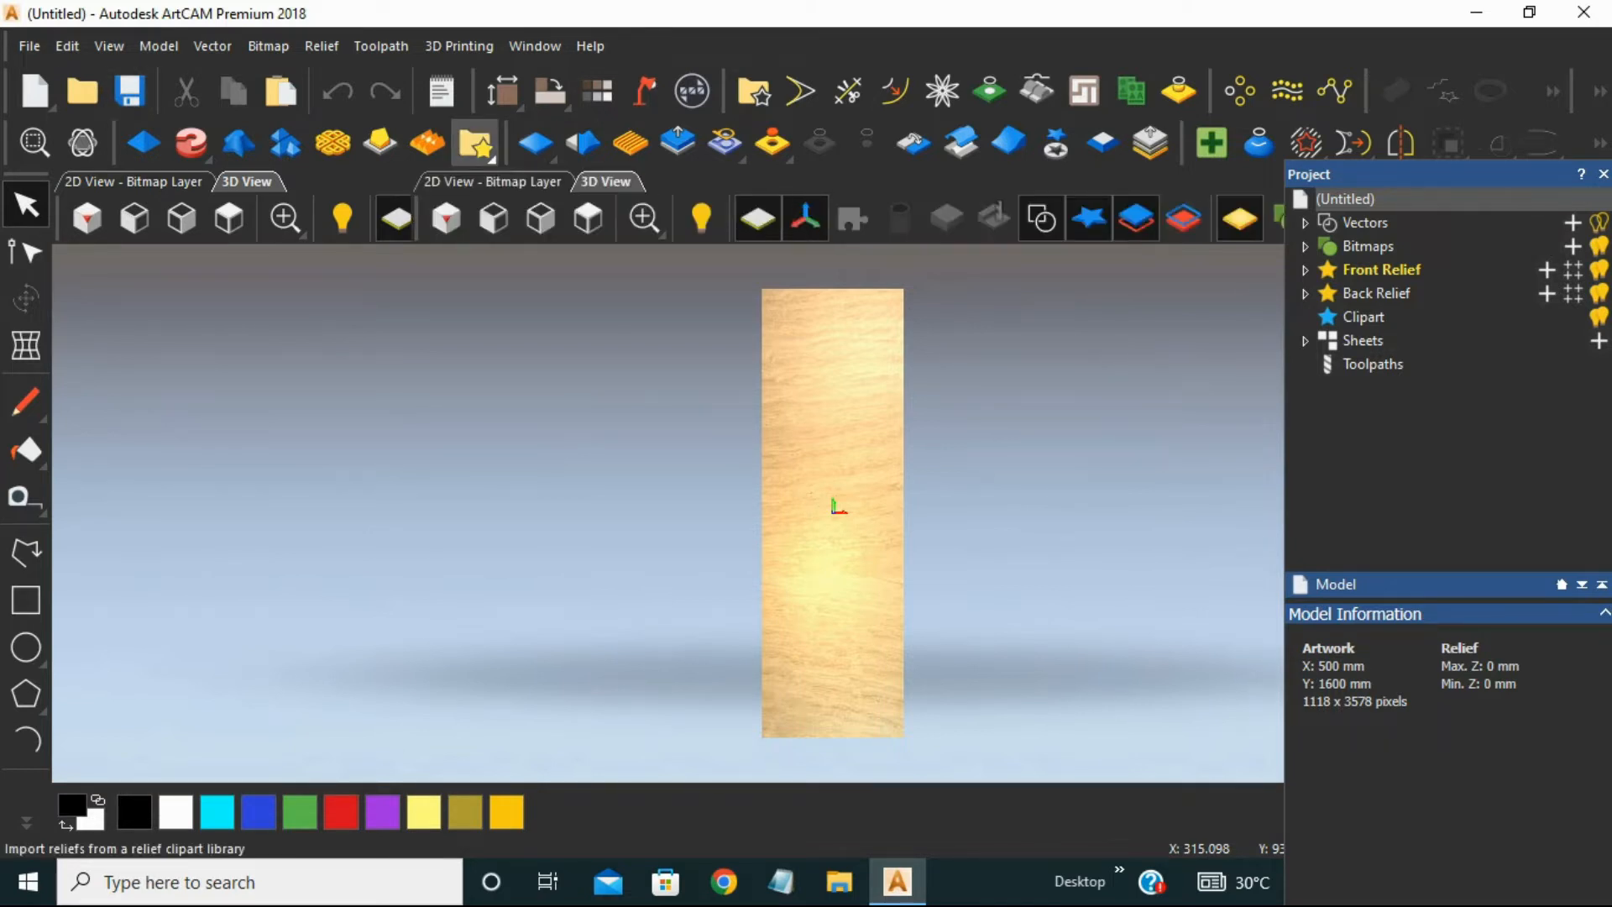
Insert the door relief from the CNC Data collection of the relief clipart library.
left_click(475, 144)
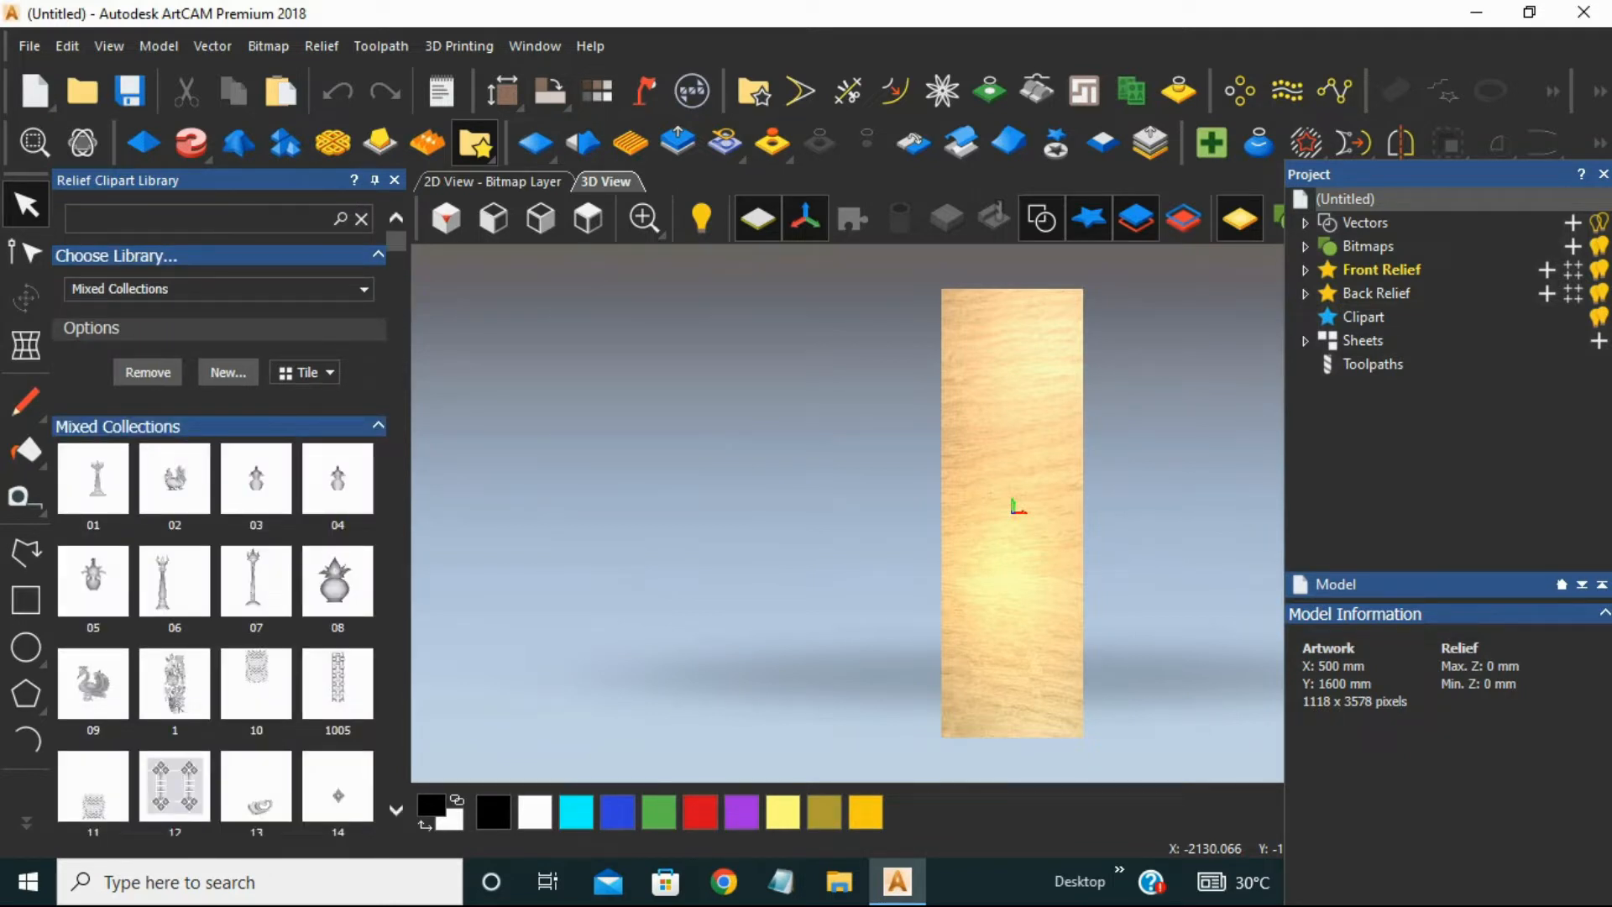
left_click(220, 289)
scroll(212, 512, "down", 10)
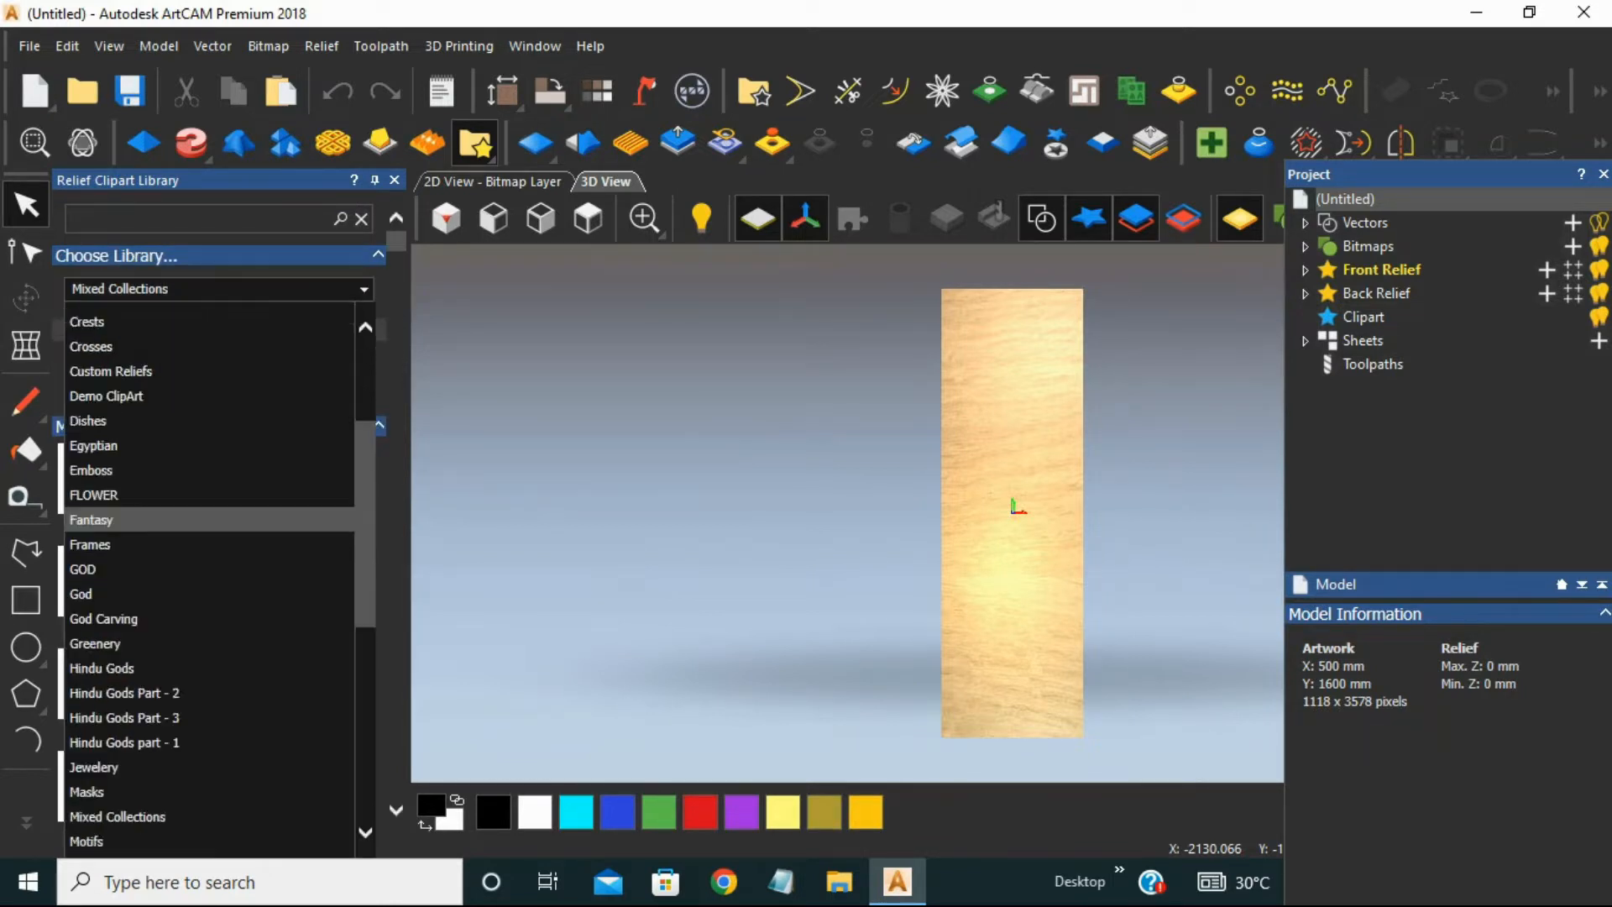
scroll(210, 621, "up", 10)
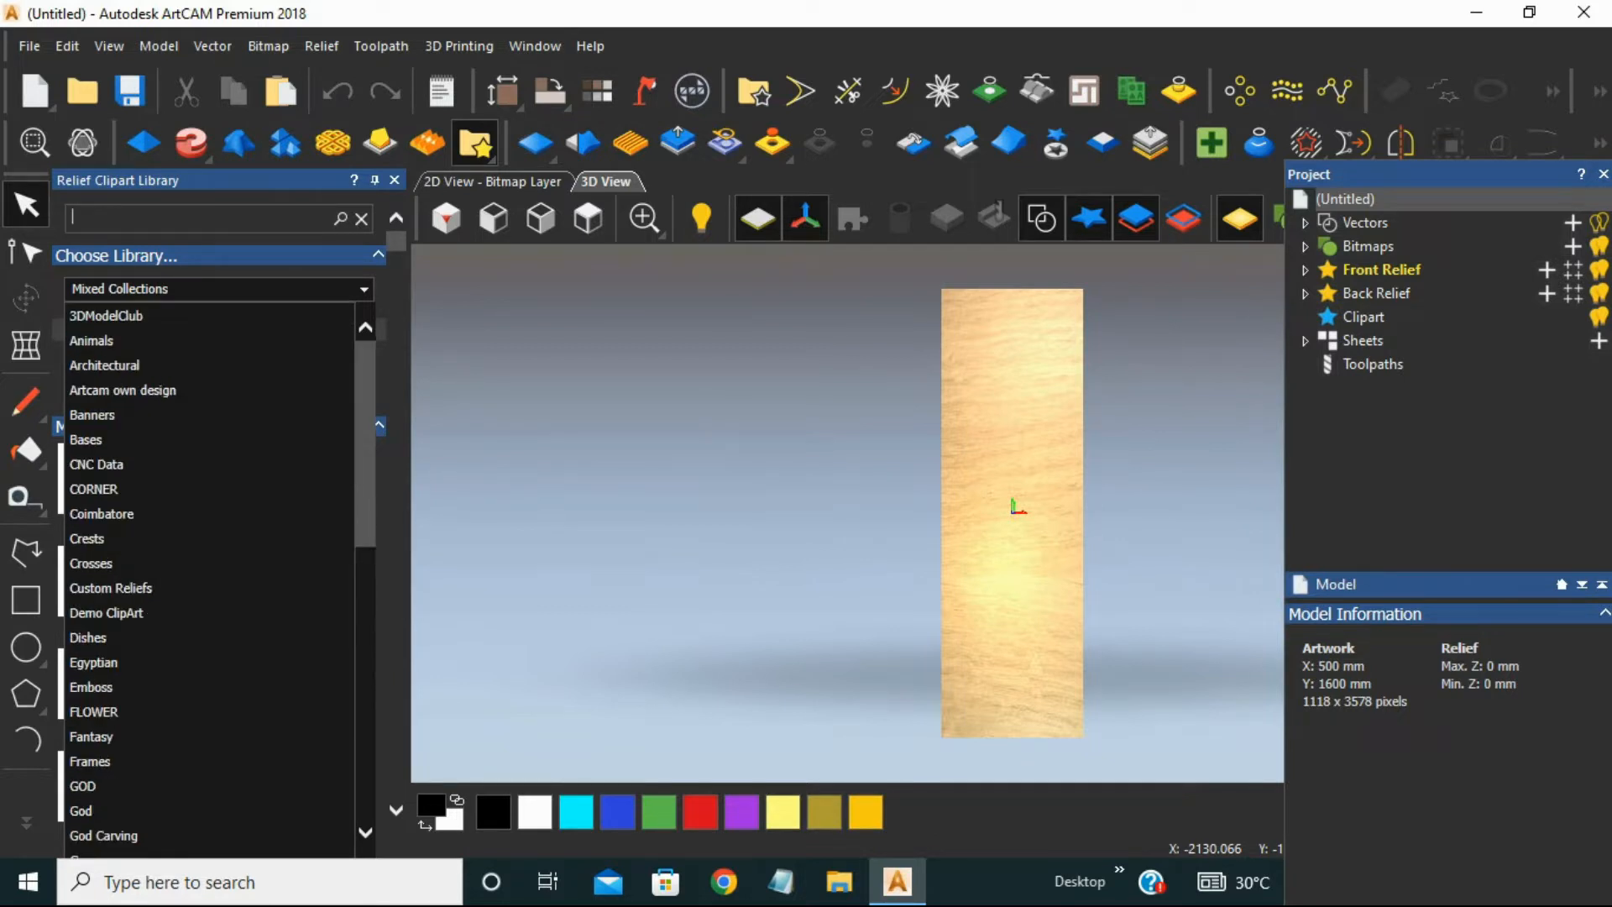
scroll(210, 414, "down", 10)
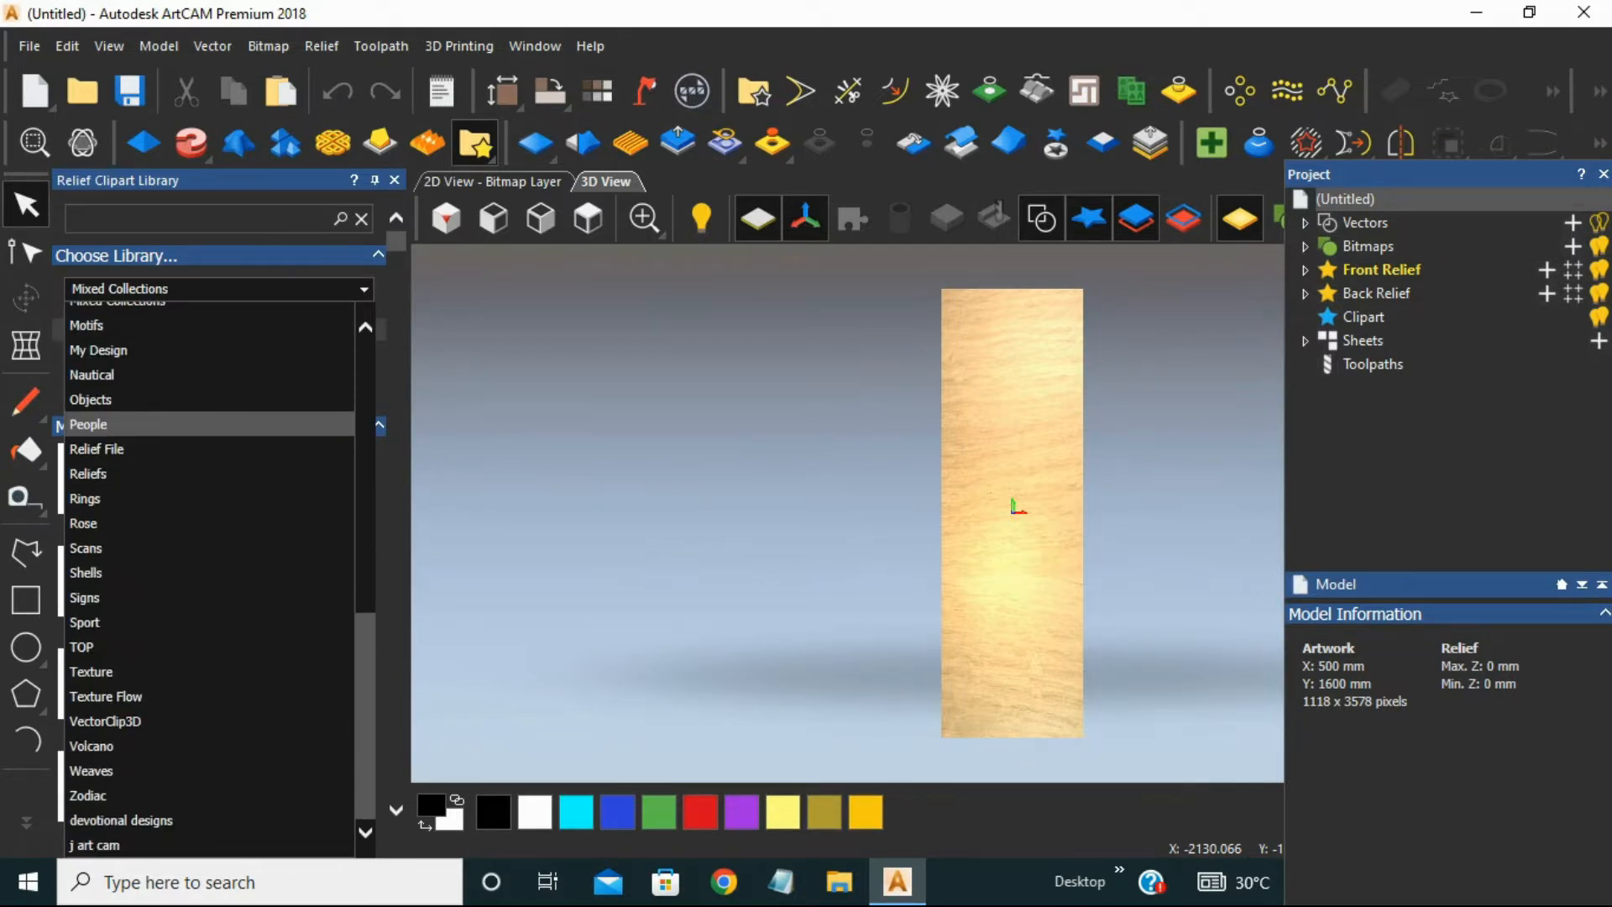
scroll(210, 414, "up", 5)
scroll(210, 588, "up", 5)
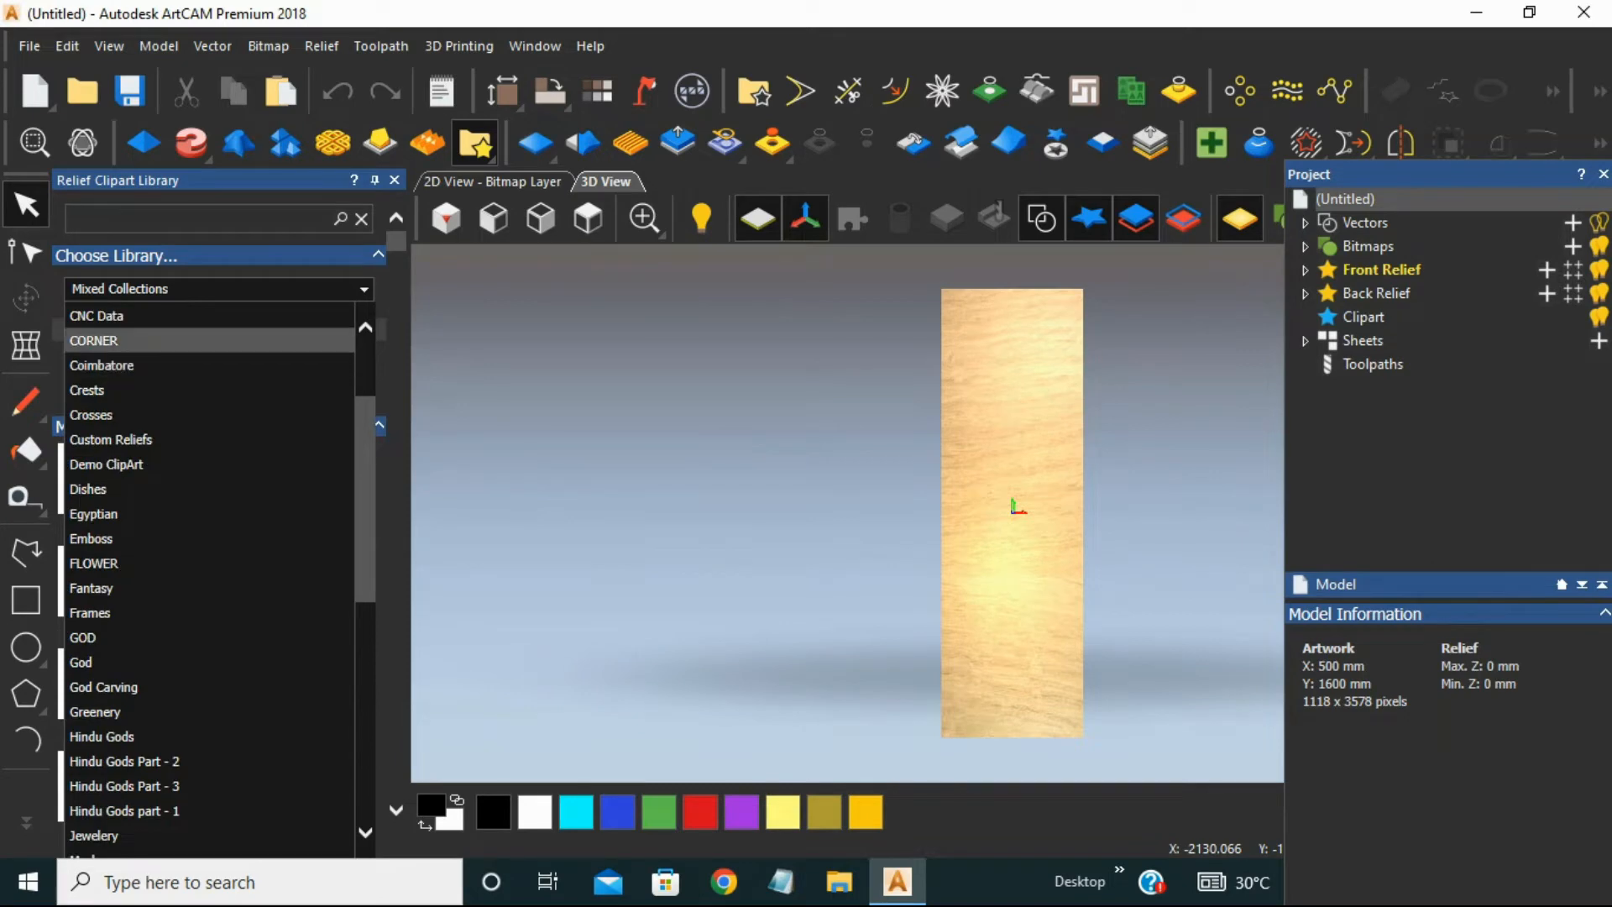
left_click(210, 314)
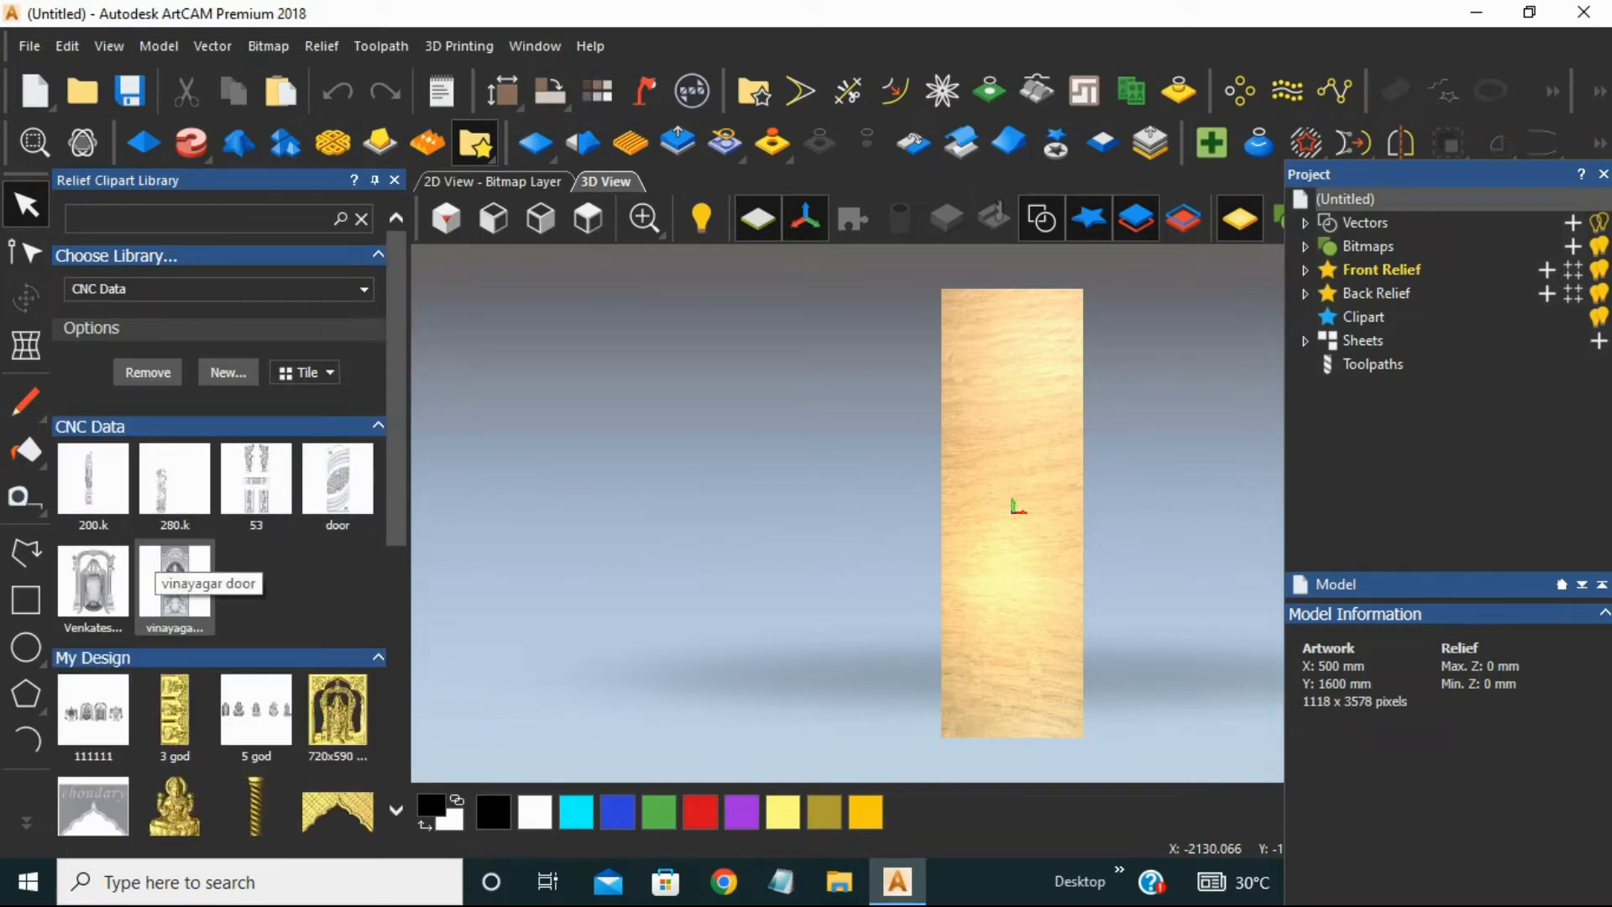
scroll(256, 538, "down", 4)
scroll(256, 537, "up", 4)
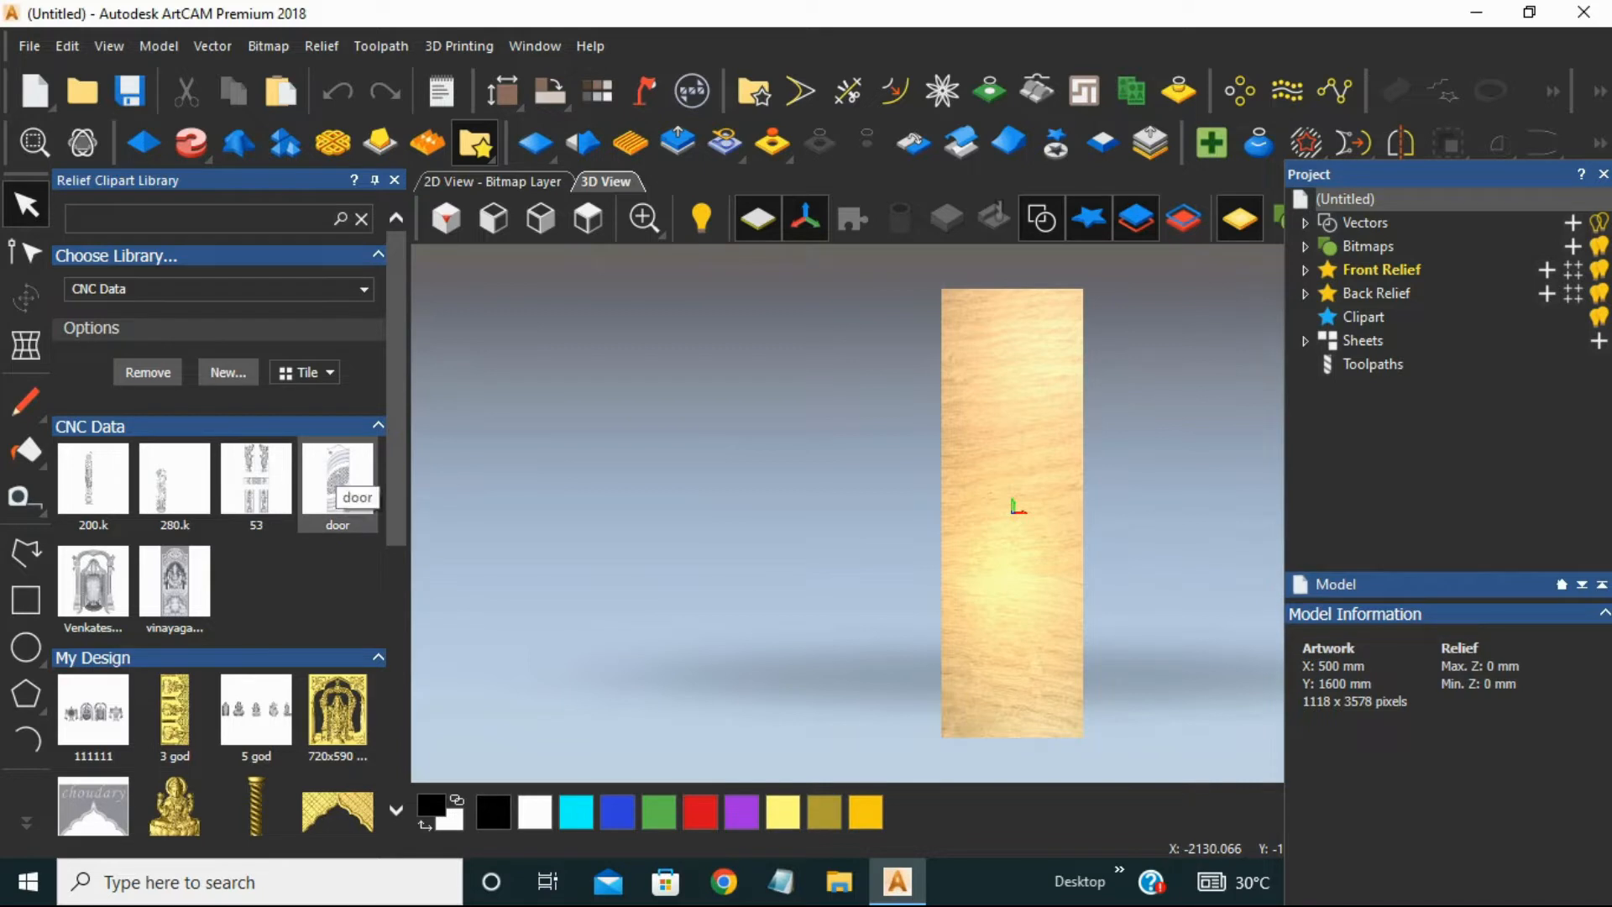
double_click(336, 472)
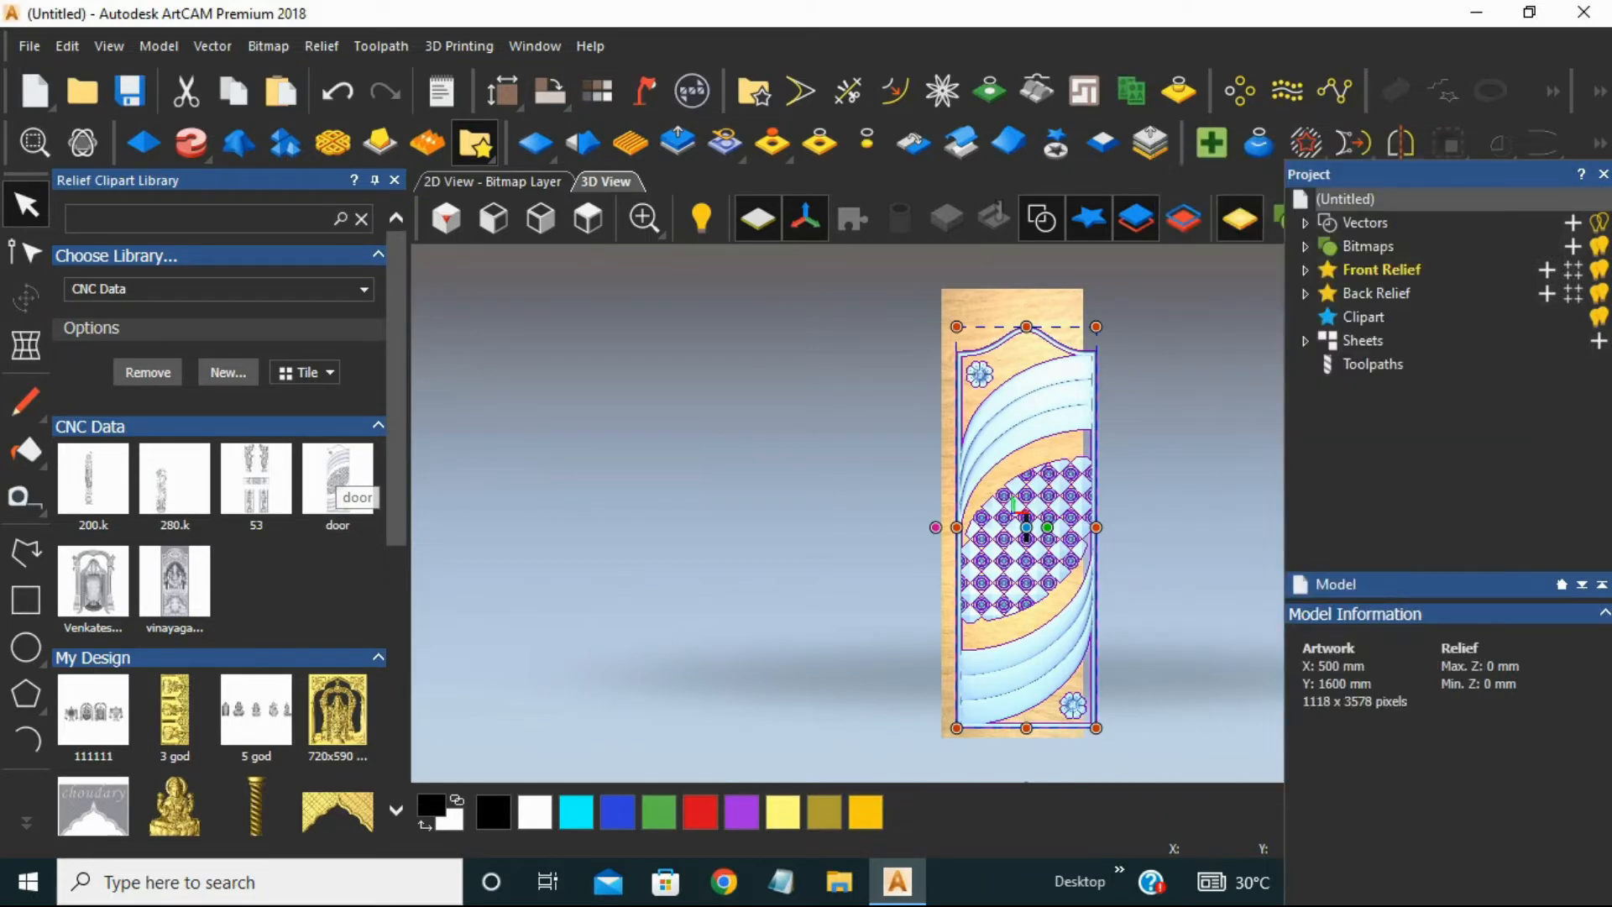
Set the door clipart's origin position to X 0, Y 0 and paste it into the front relief.
left_click(25, 297)
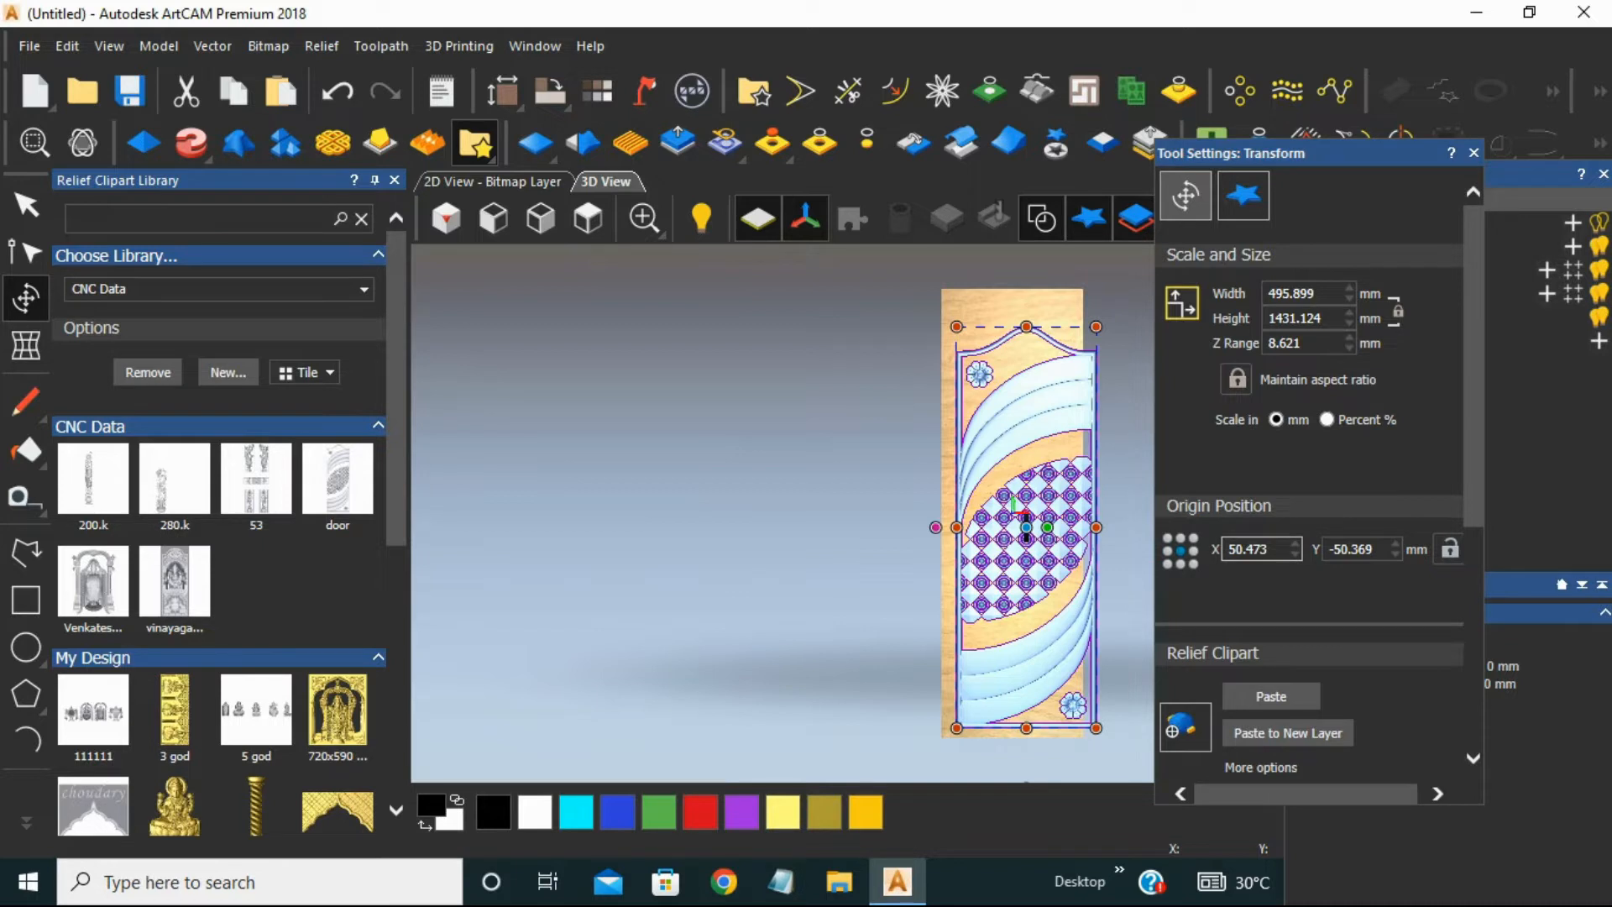
double_click(1249, 549)
type("0")
key("Tab")
type("0")
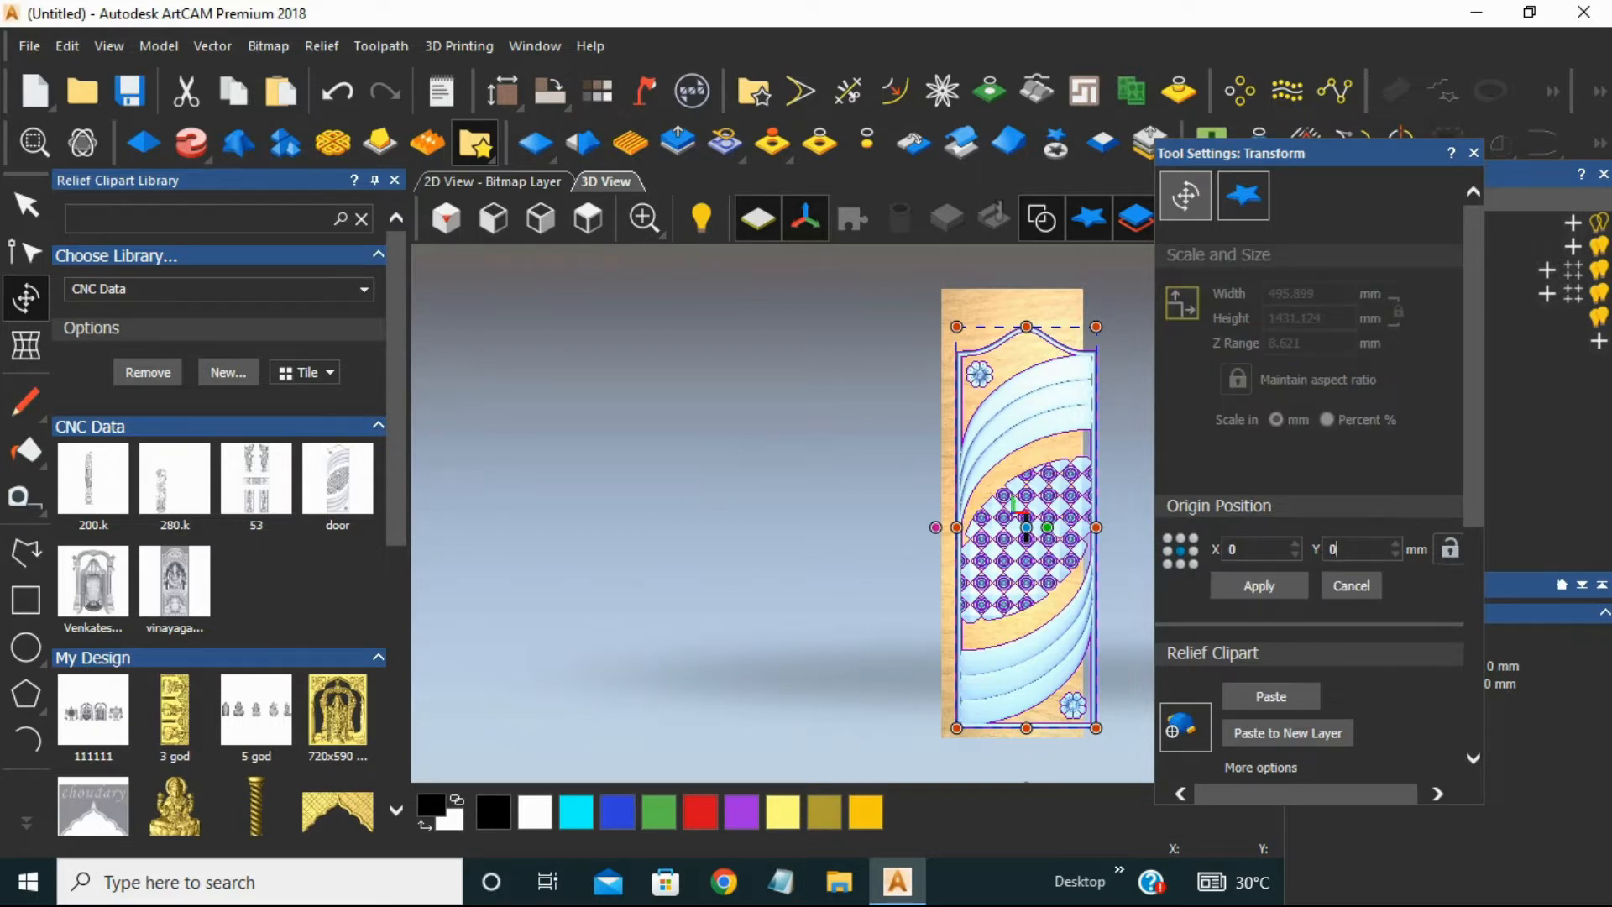
key("Return")
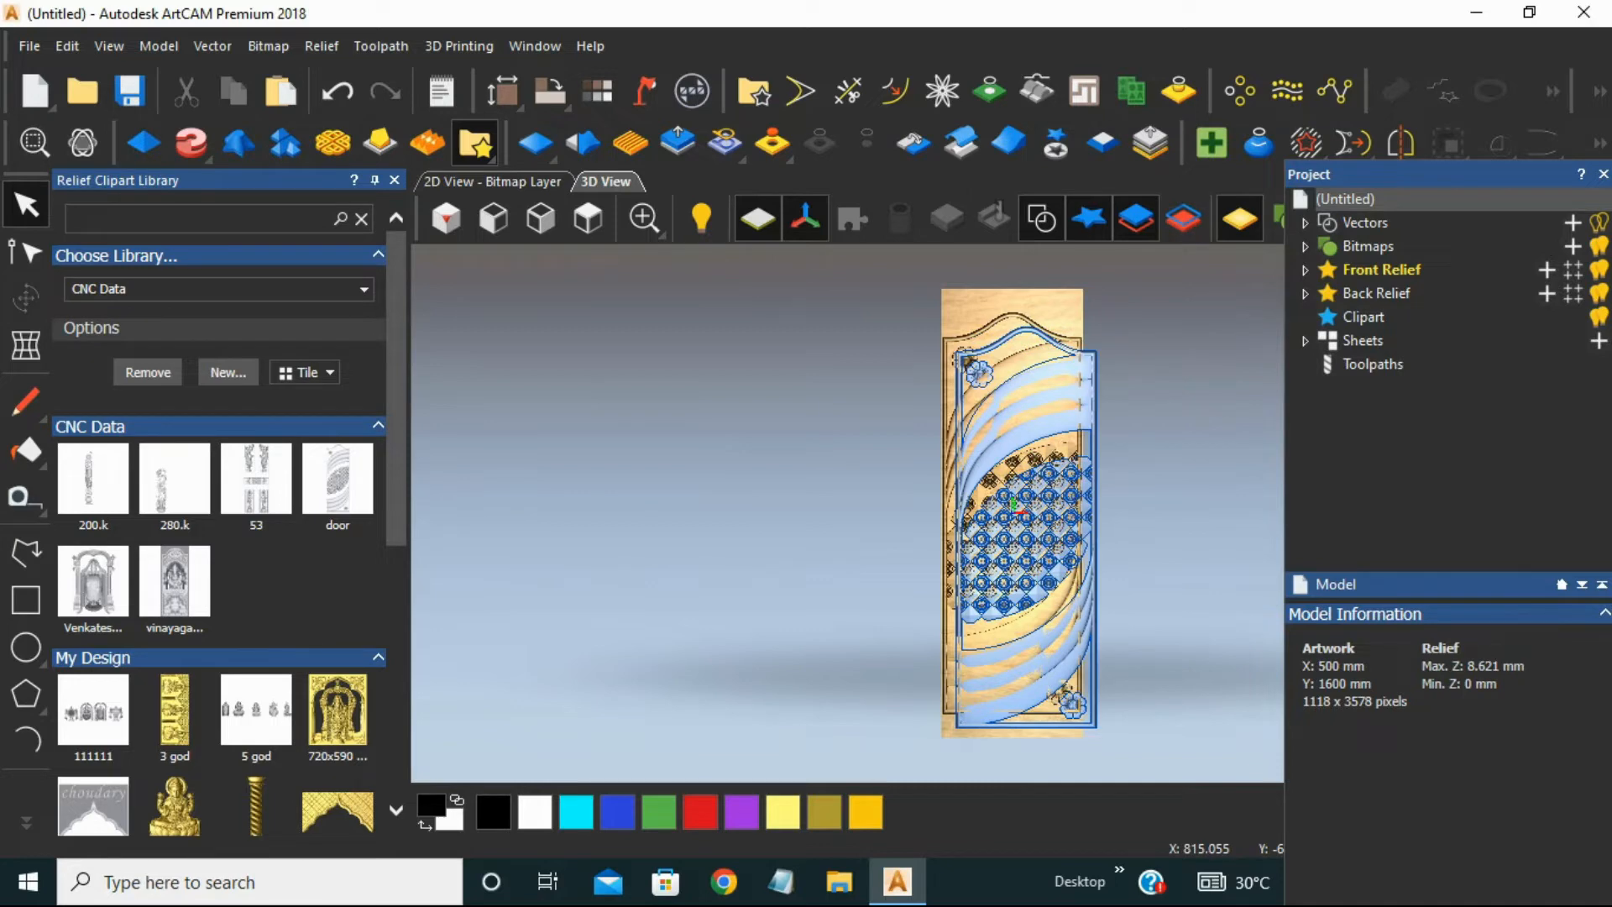
Delete the leftover door clipart outside the pasted relief and close the relief clipart library.
scroll(1044, 367, "up", 2)
scroll(799, 370, "down", 2)
mouse_move(807, 321)
left_mouse_down()
mouse_move(927, 397)
mouse_move(1277, 781)
left_mouse_up()
key("Delete")
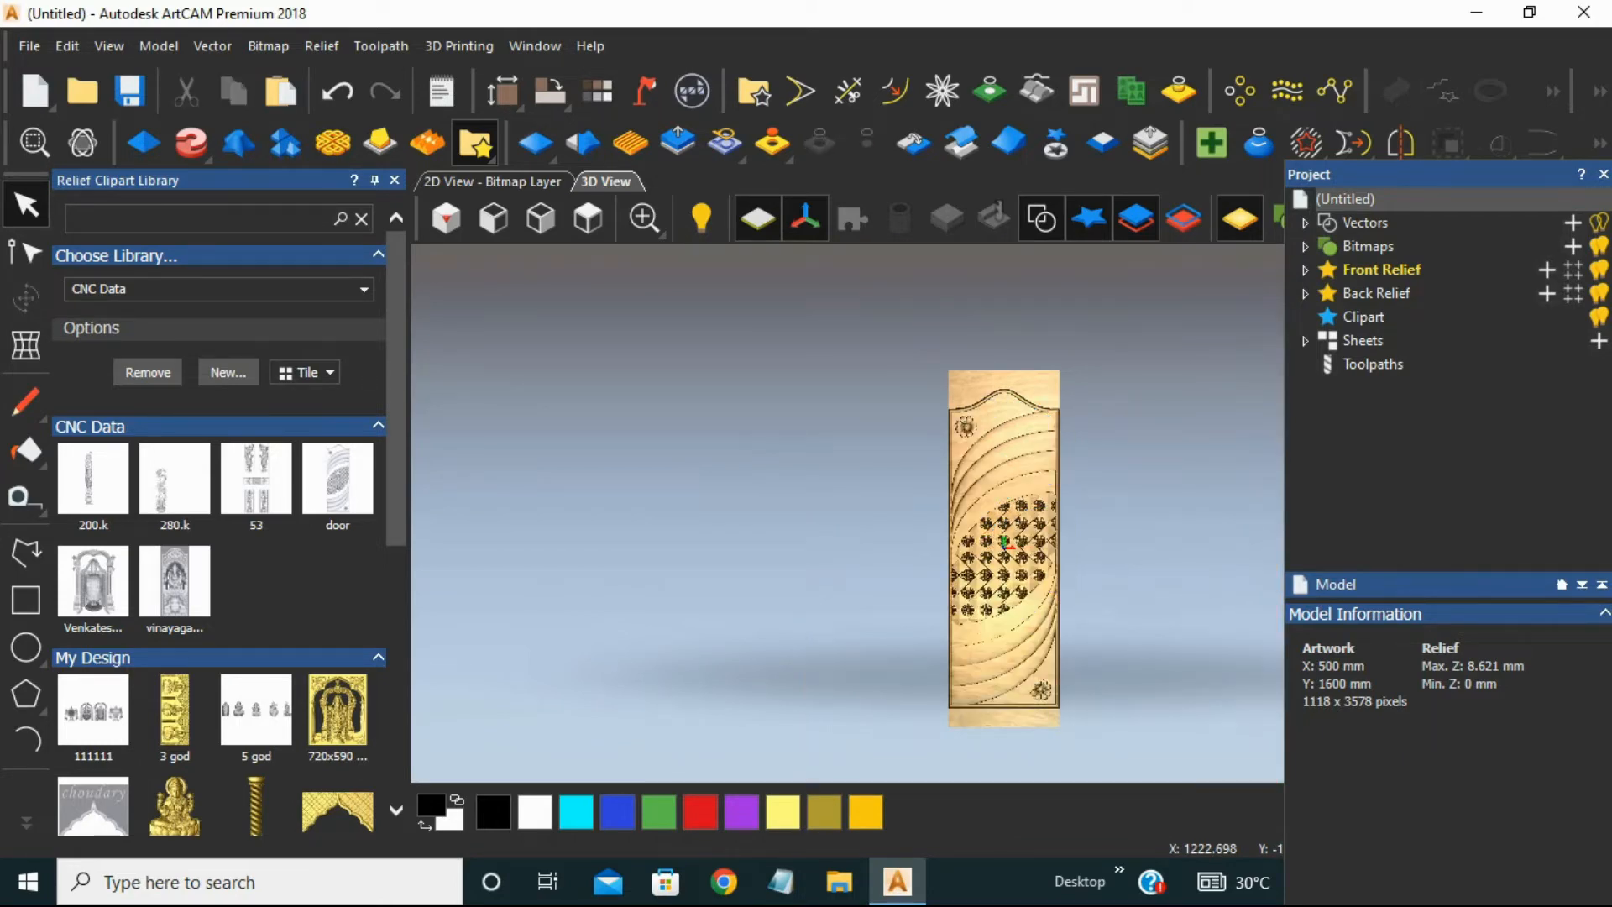
scroll(970, 406, "up", 4)
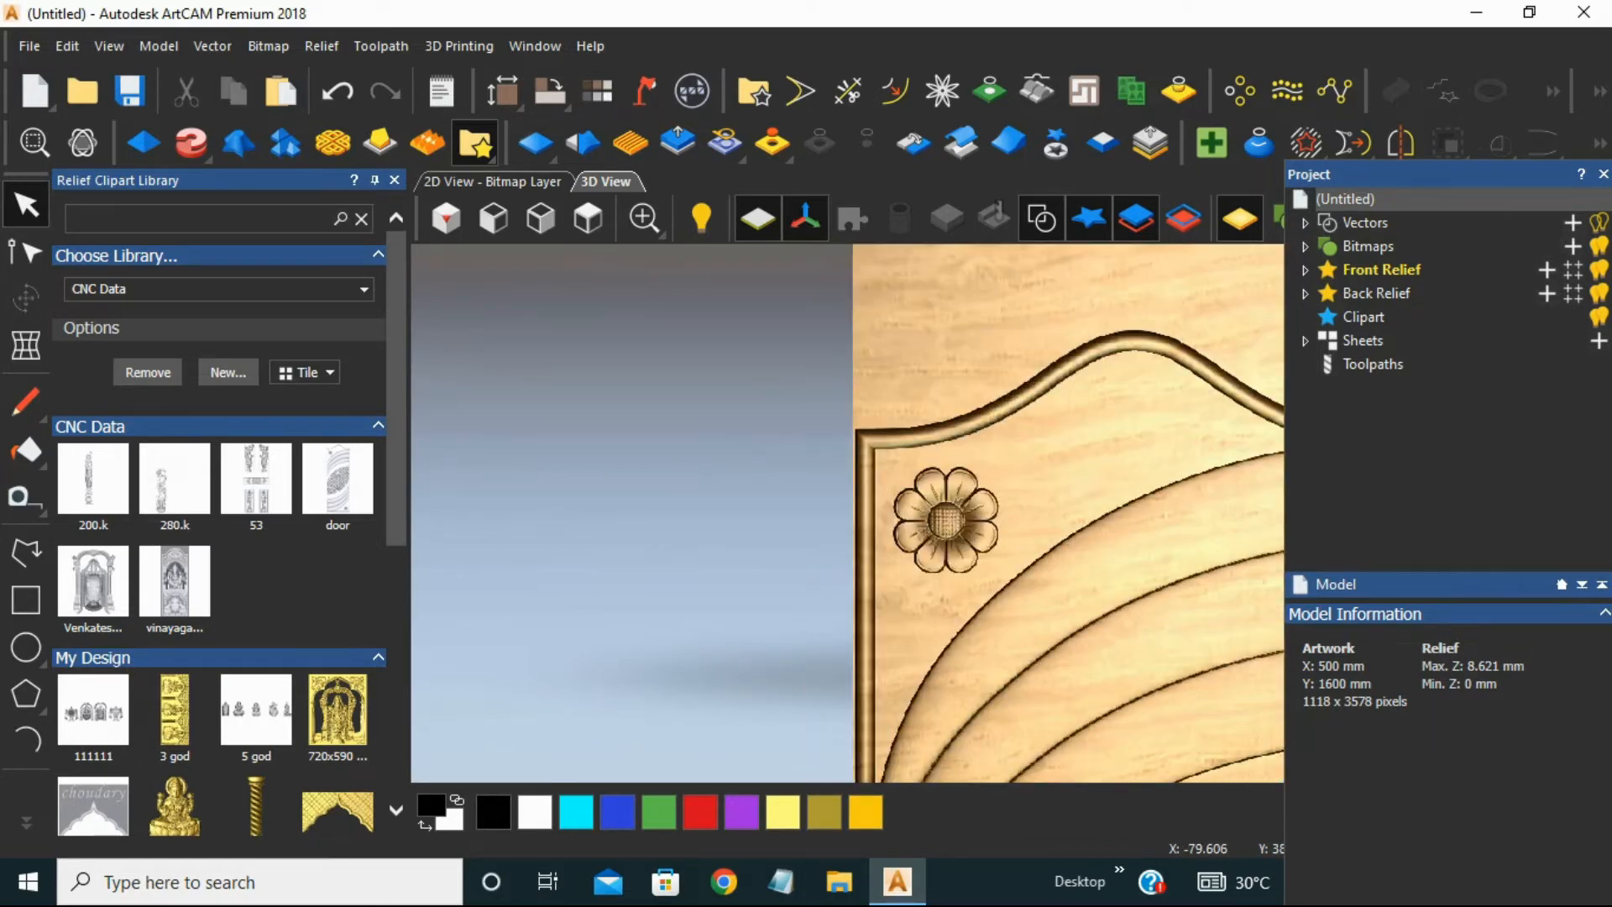
left_click(395, 179)
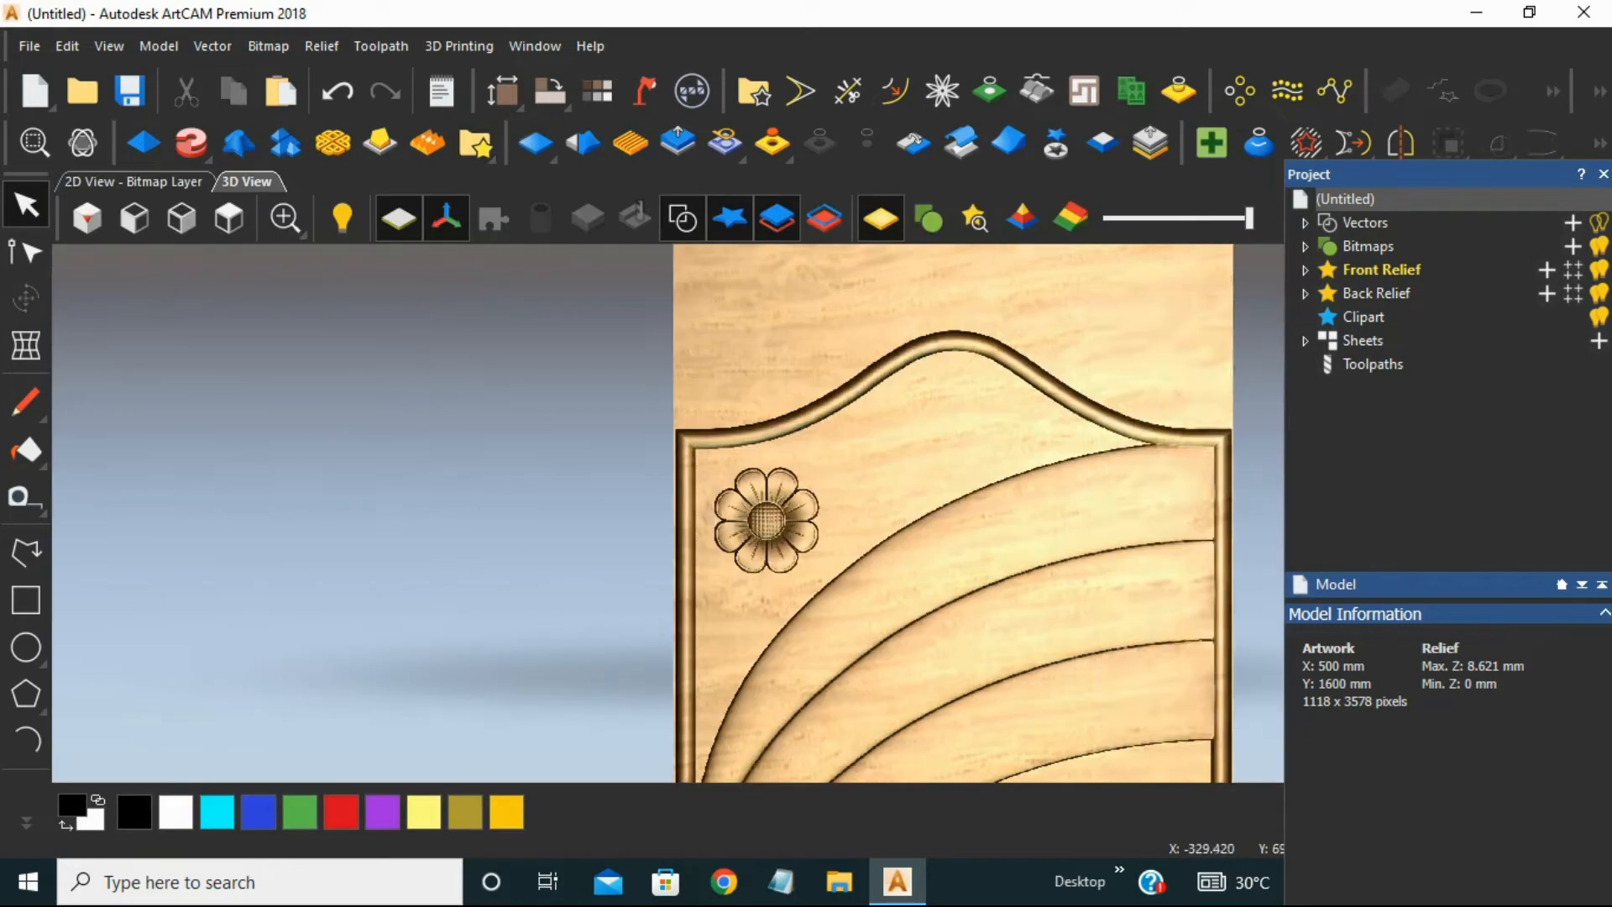
Extract the pasted door relief as clipart and set its height to 1430 mm.
scroll(840, 504, "down", 4)
scroll(840, 509, "down", 3)
scroll(845, 702, "up", 3)
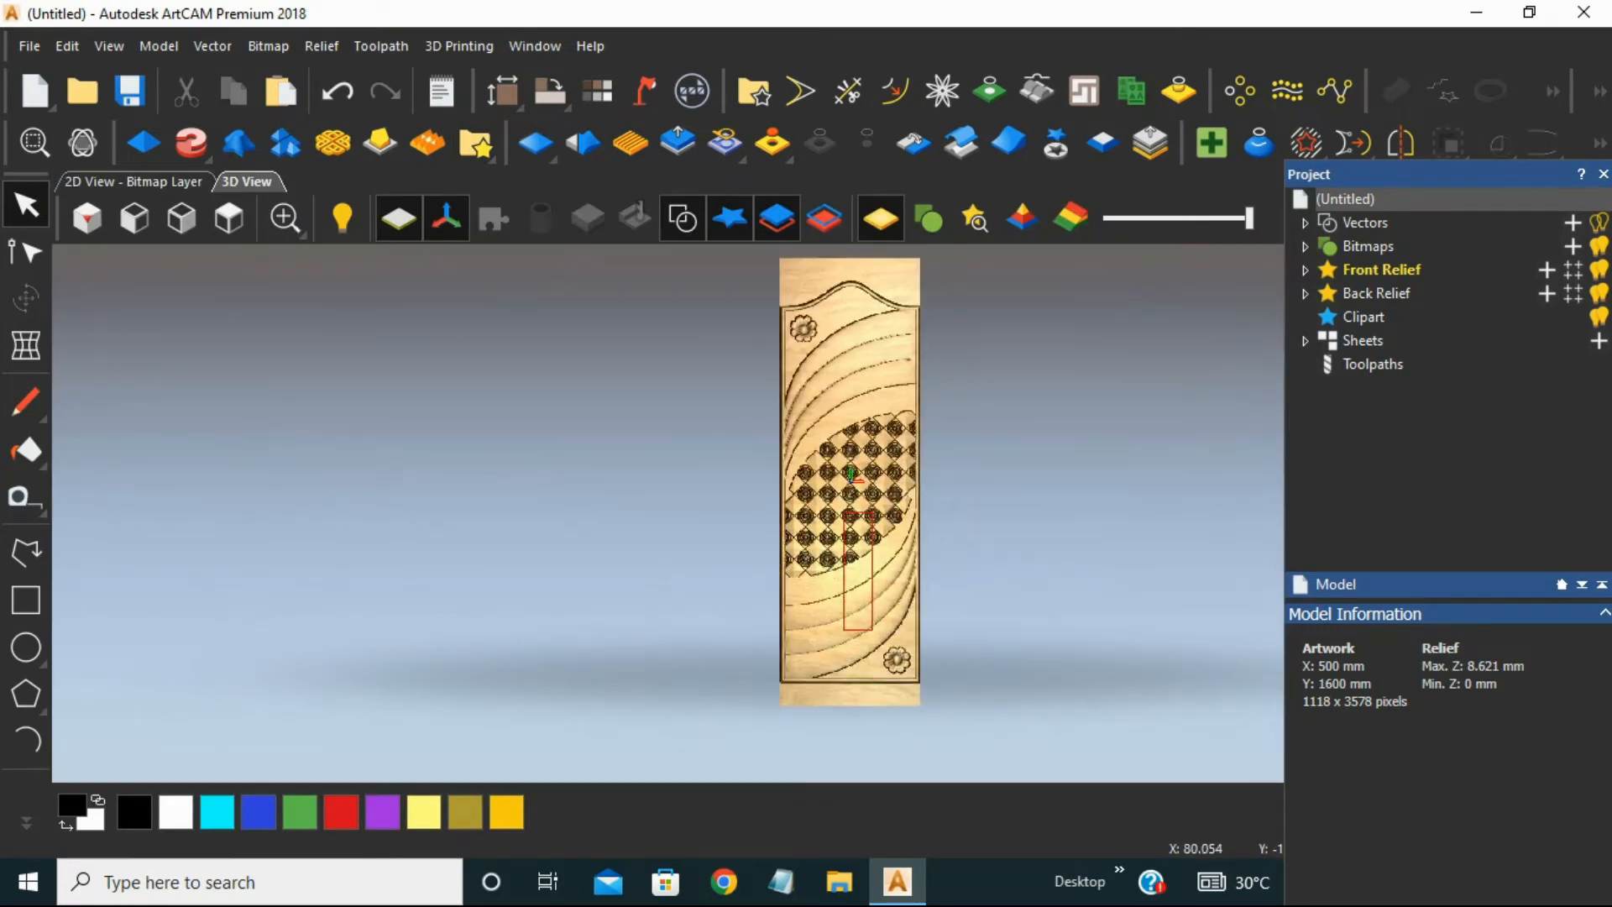
scroll(843, 462, "down", 3)
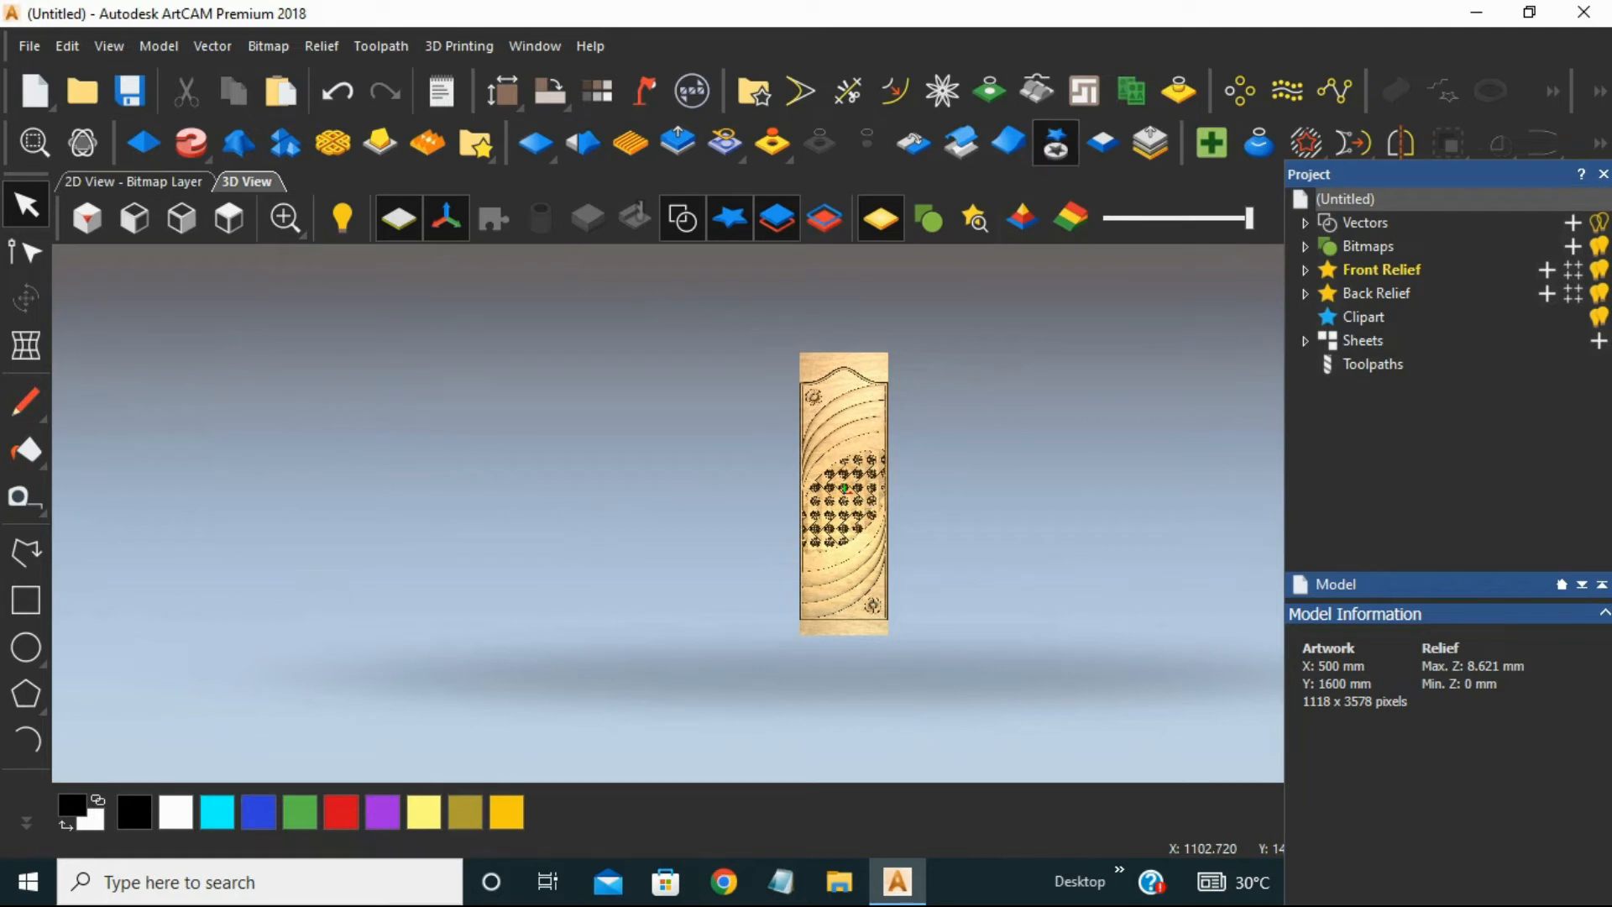
left_click(1055, 142)
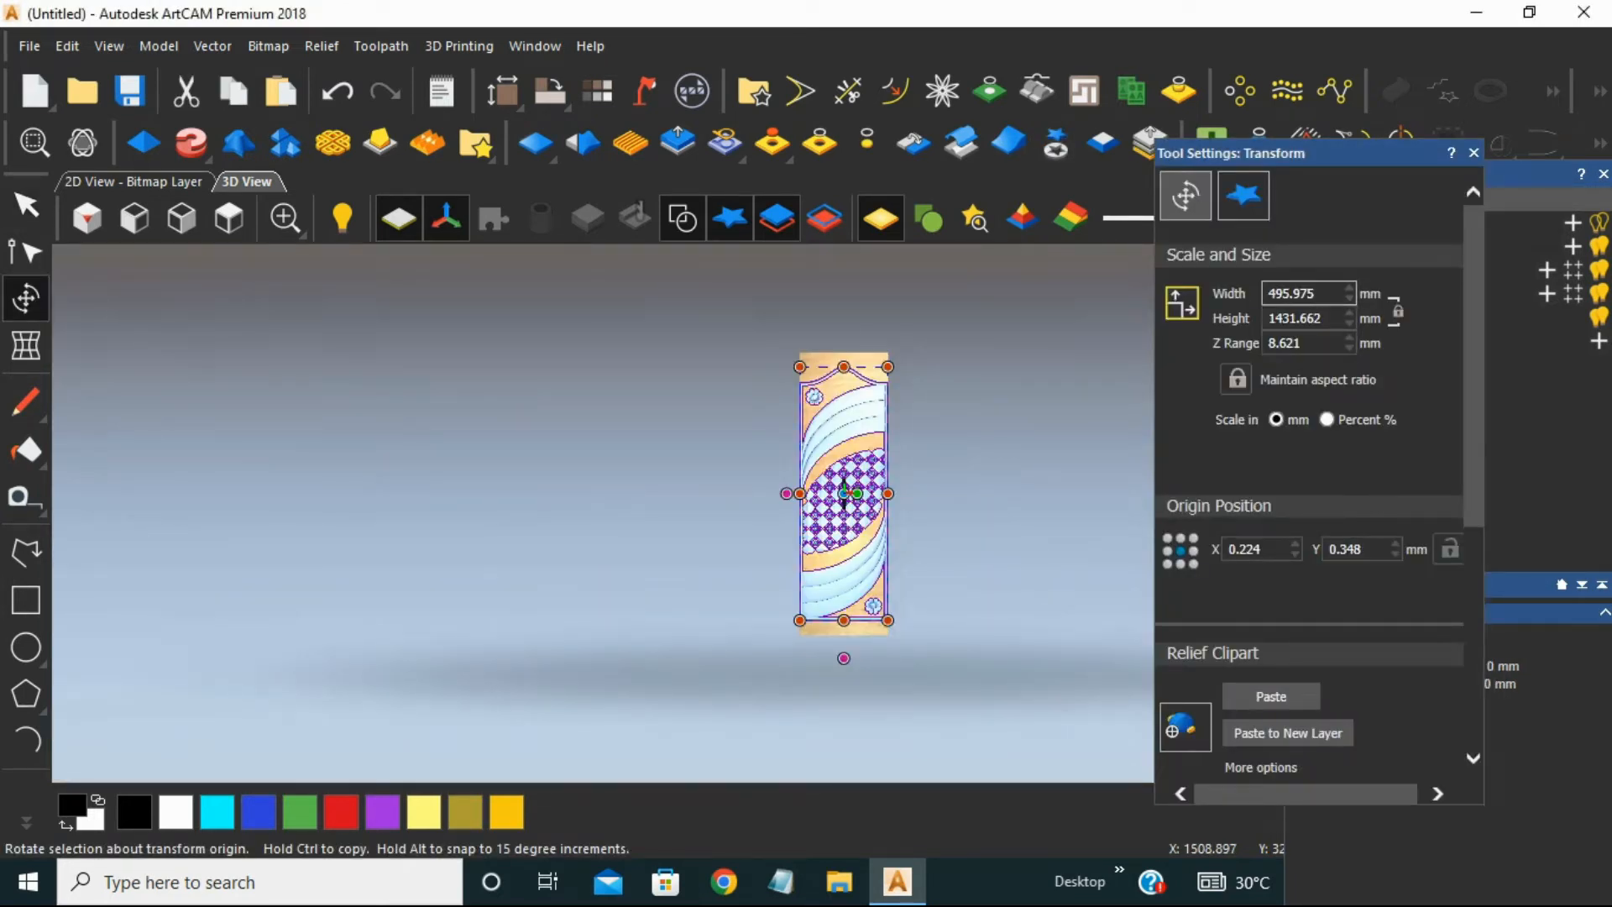
left_click(1300, 318)
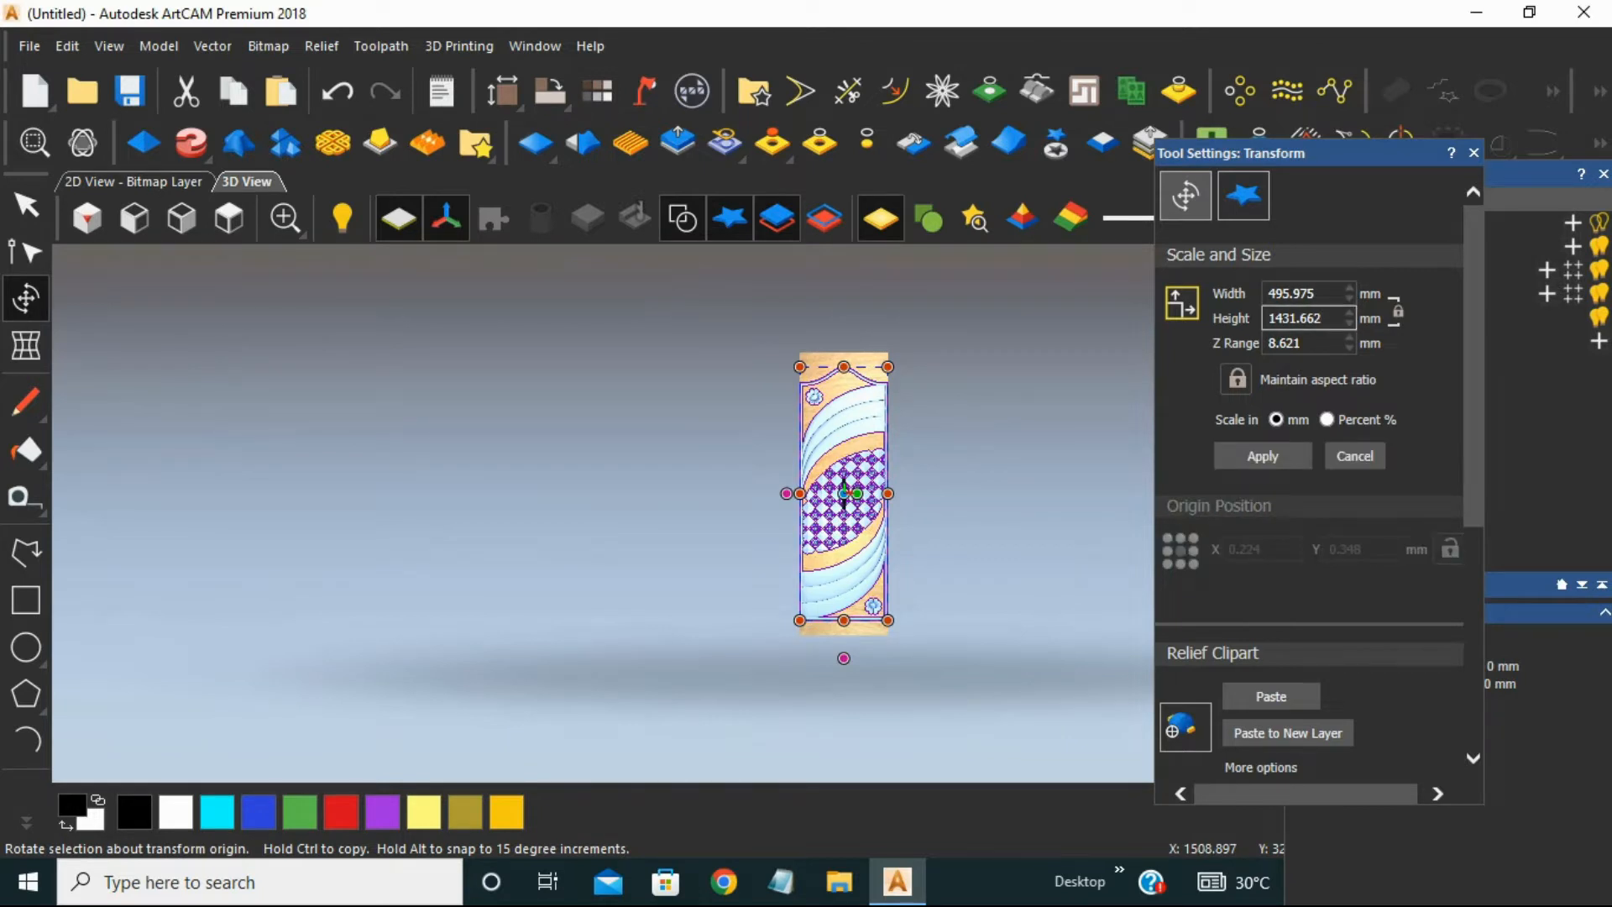
left_click_drag(1324, 319, 1251, 319)
type("1430")
left_click(1237, 380)
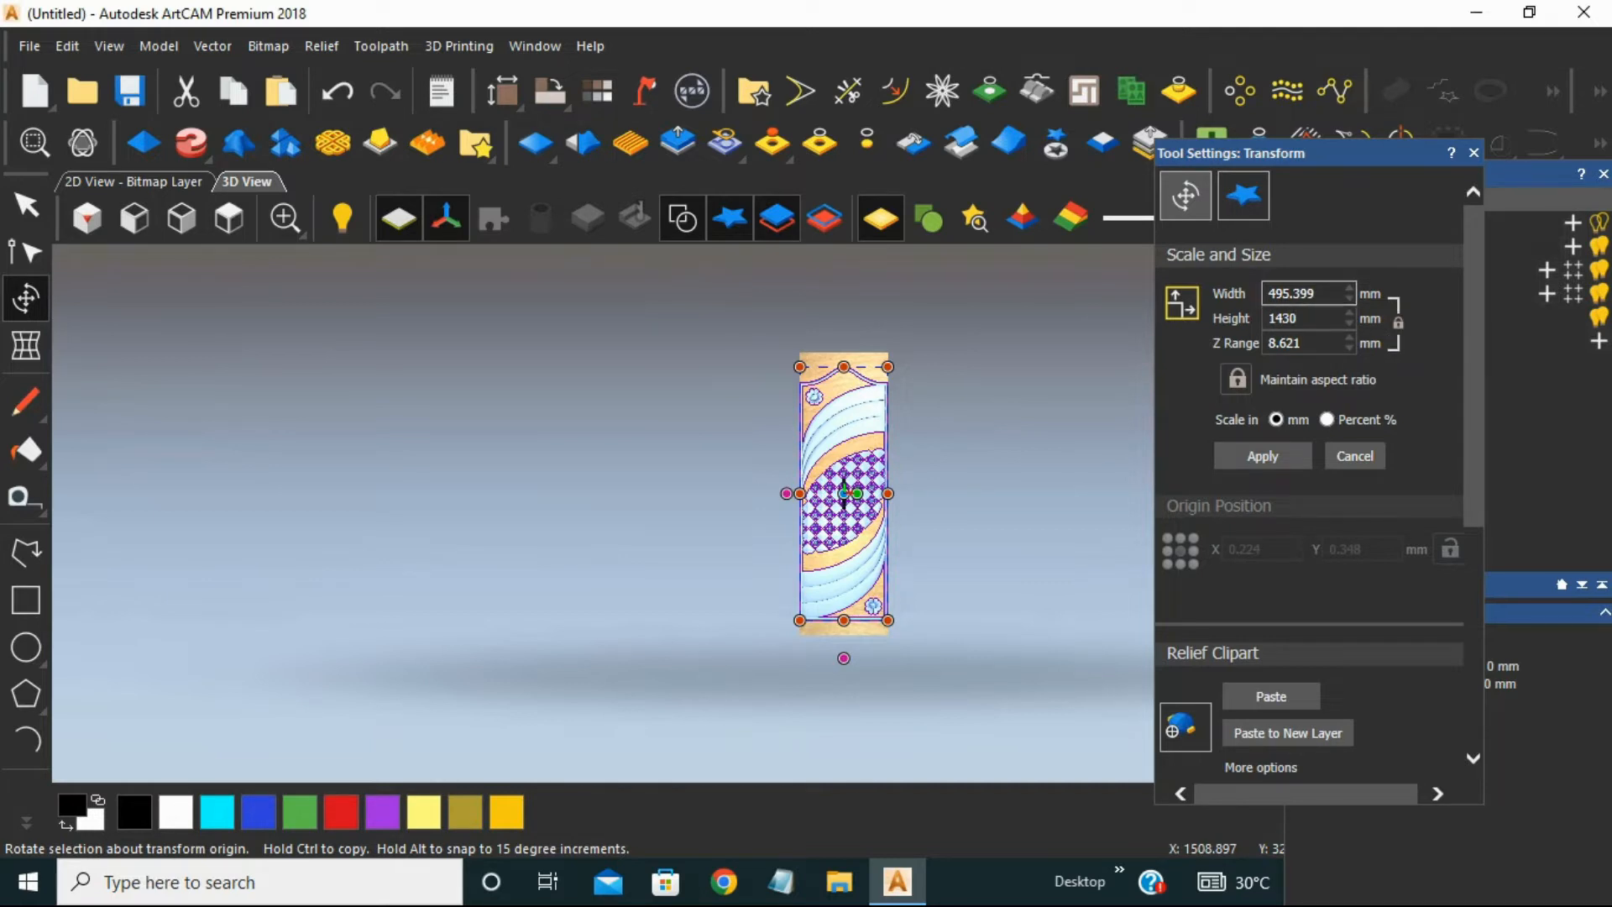
Unlock the door clipart's aspect ratio, then set its Z range to 9 mm and its width to 495 mm.
left_click(1237, 380)
double_click(1285, 343)
type("9")
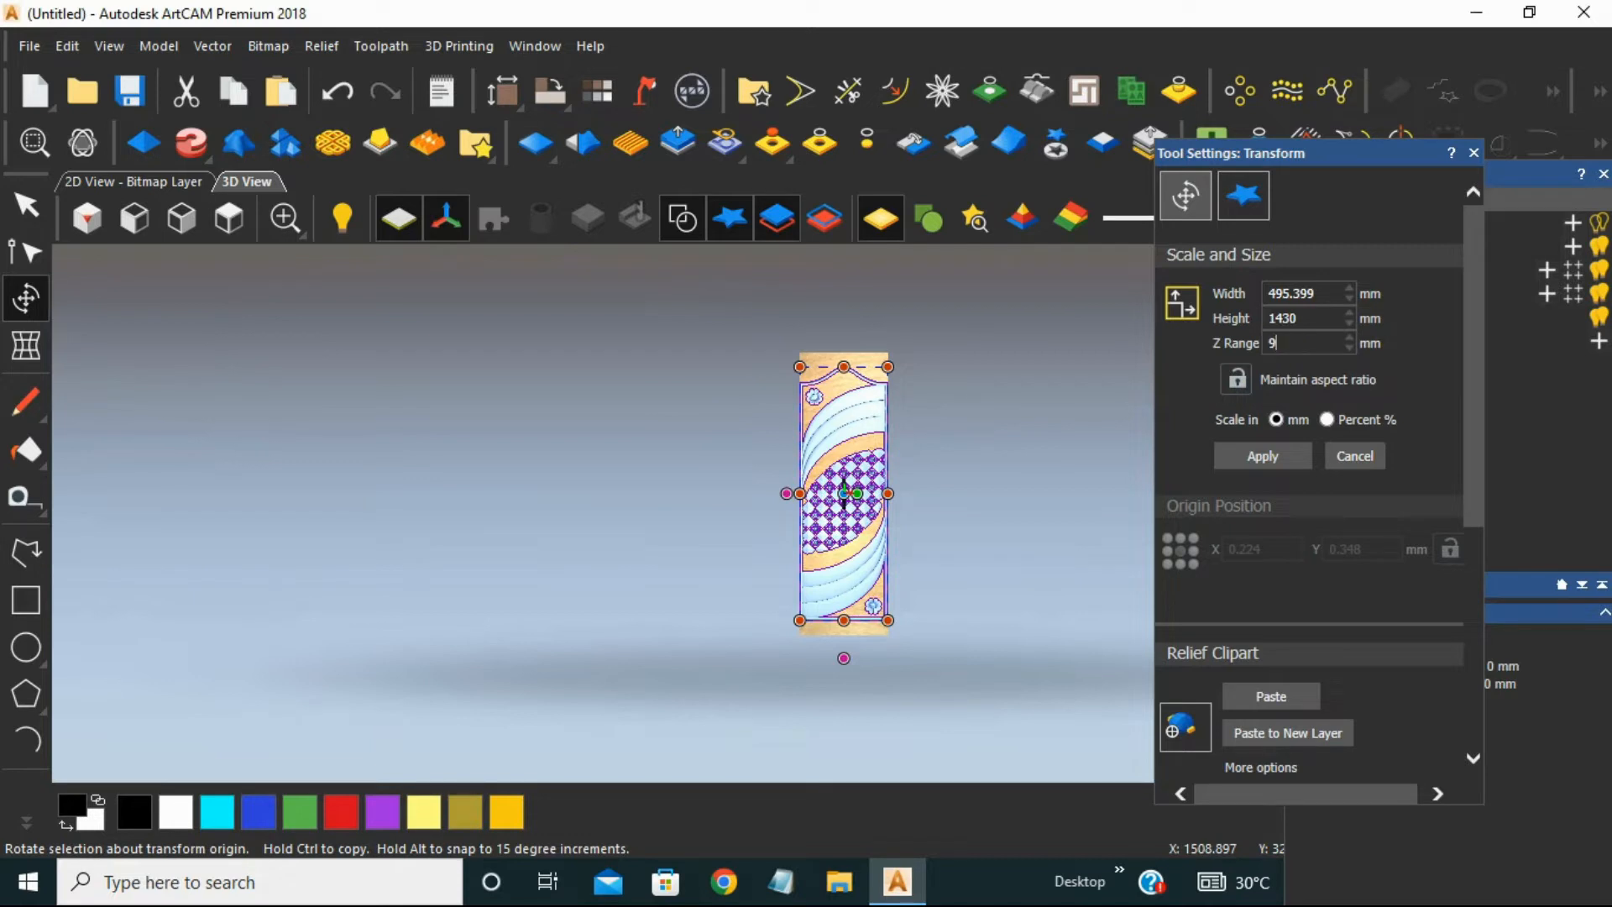
left_click_drag(1317, 293, 1261, 294)
type("495")
key("Return")
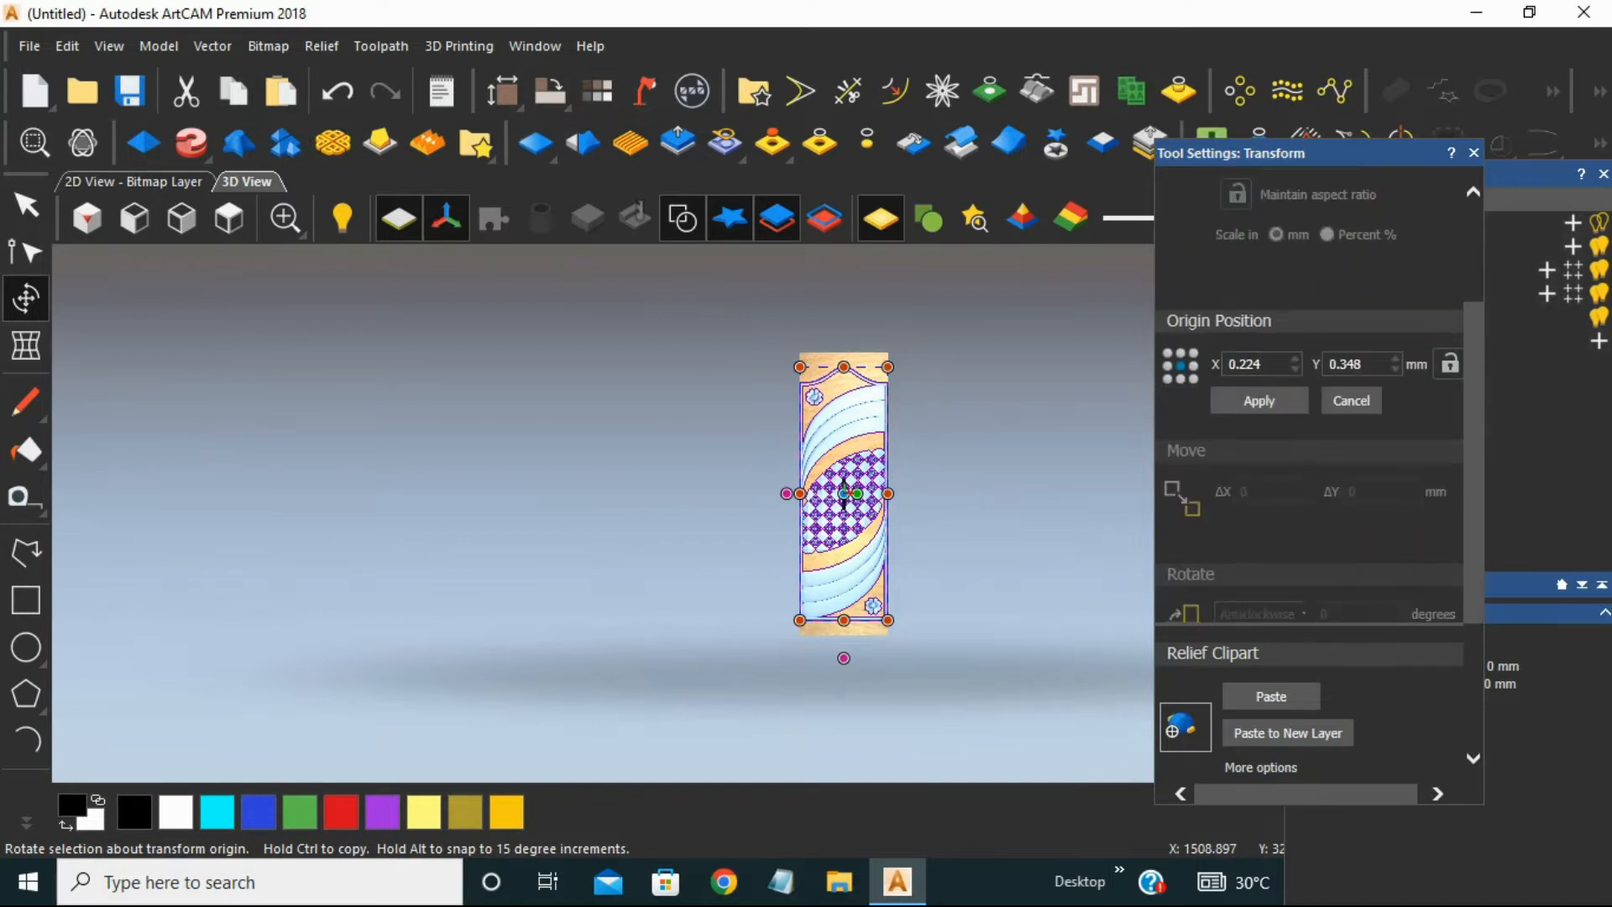
Centre the resized door clipart at X 0, Y 0 and paste it into the relief.
left_click_drag(1264, 364, 1217, 364)
type("0")
key("Tab")
type("0")
key("Return")
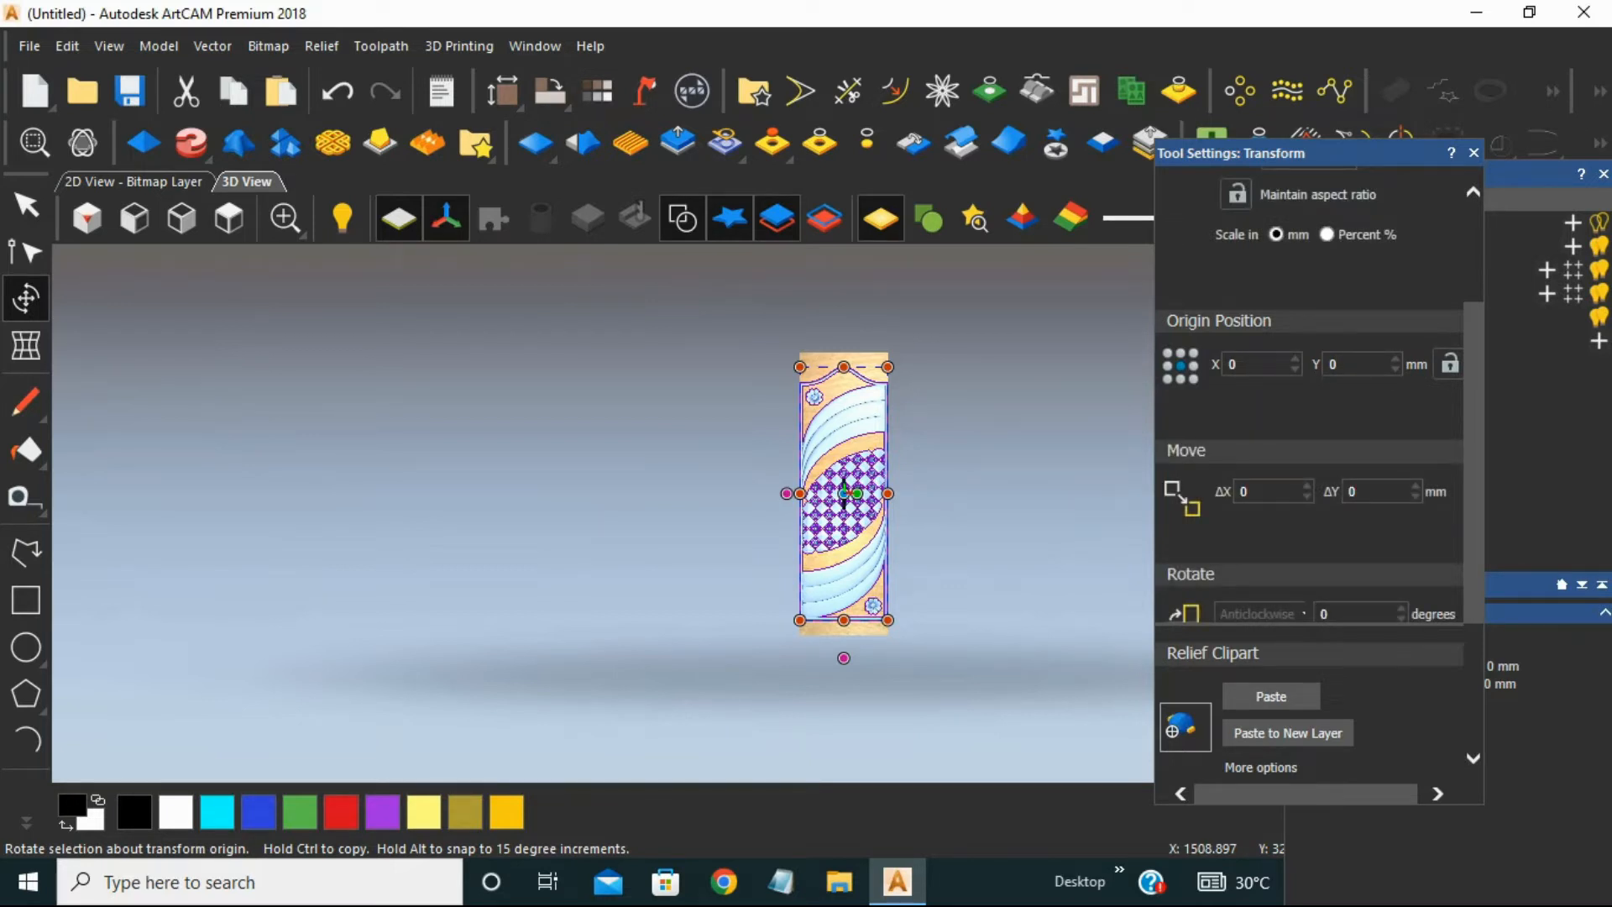
scroll(1310, 403, "up", 3)
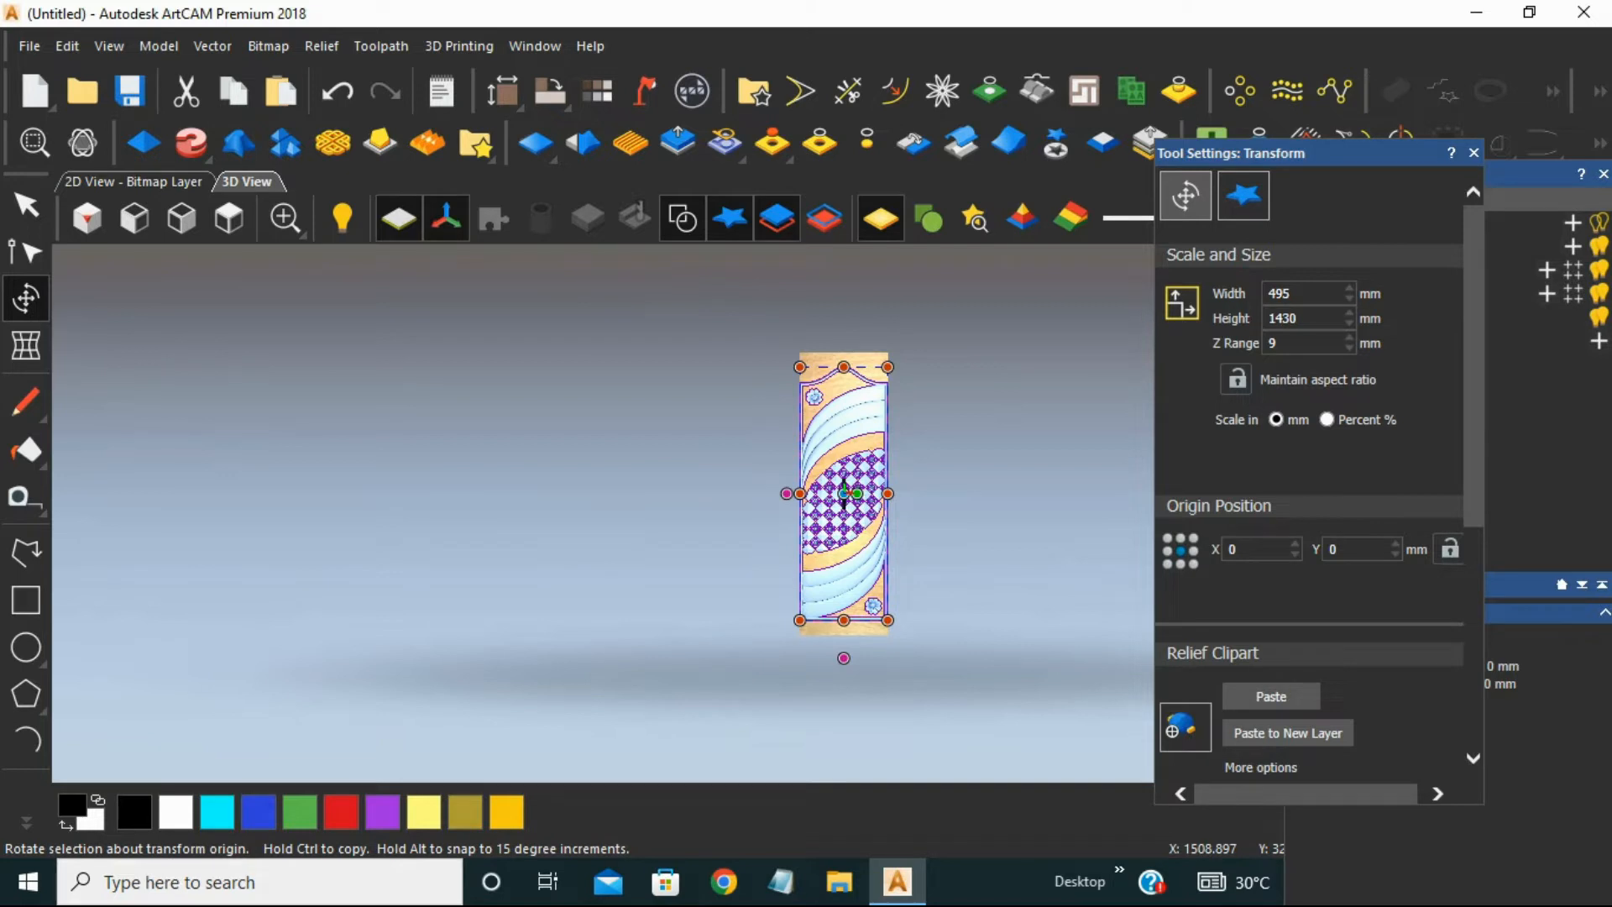
scroll(1310, 378, "down", 3)
left_click(1271, 696)
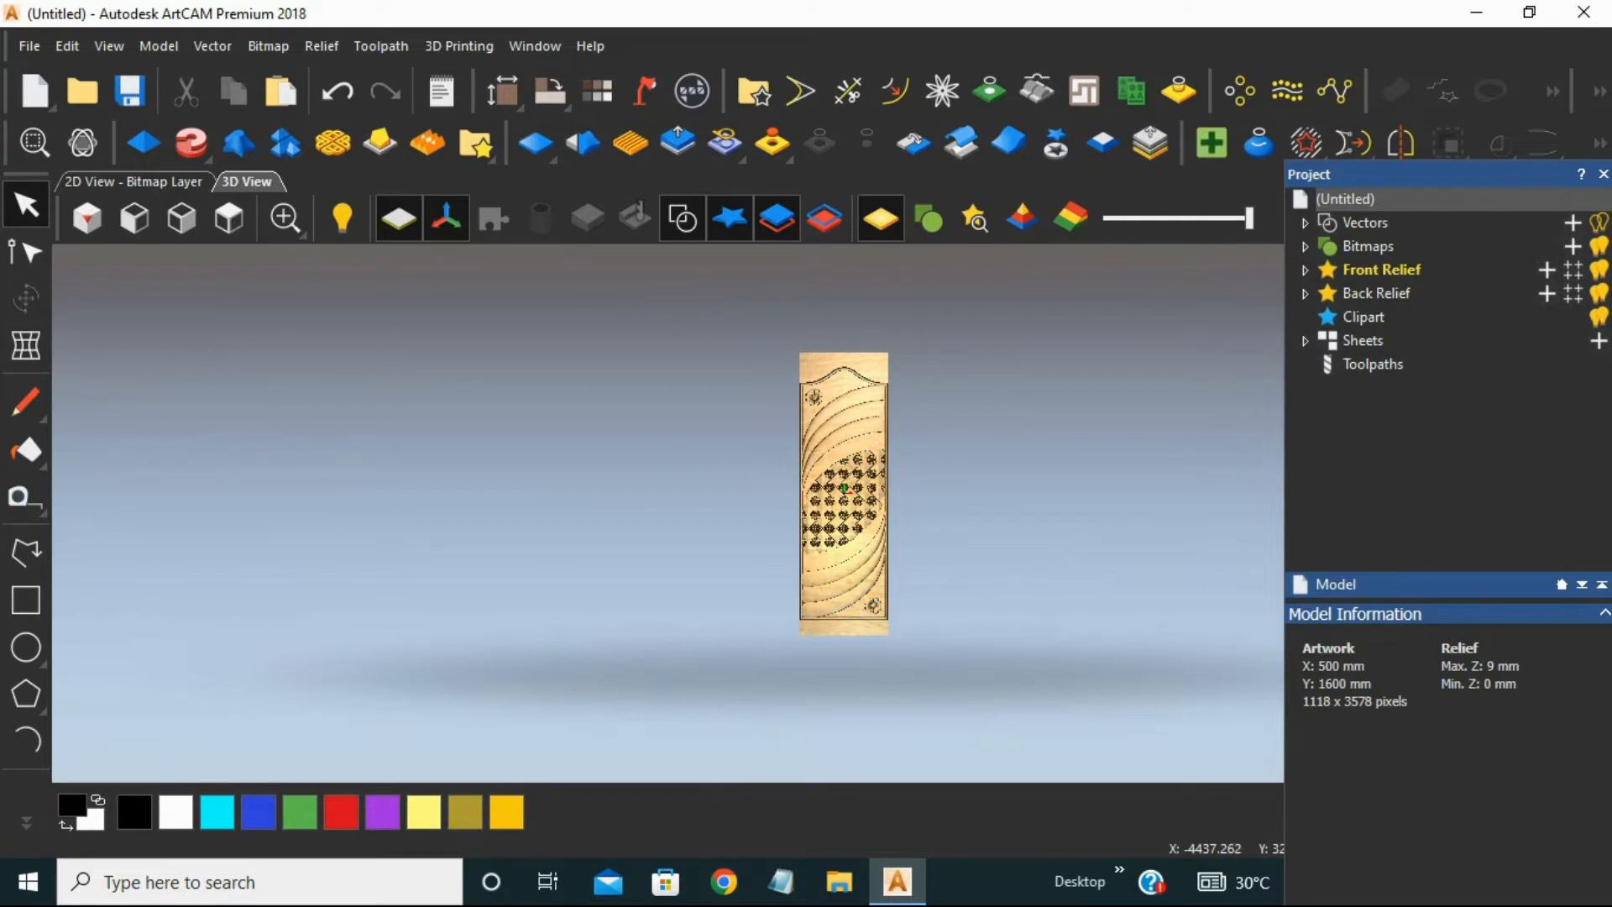
Create a 495 by 1430 mm rectangle centred at X 0, Y 0 around the door relief.
left_click(25, 599)
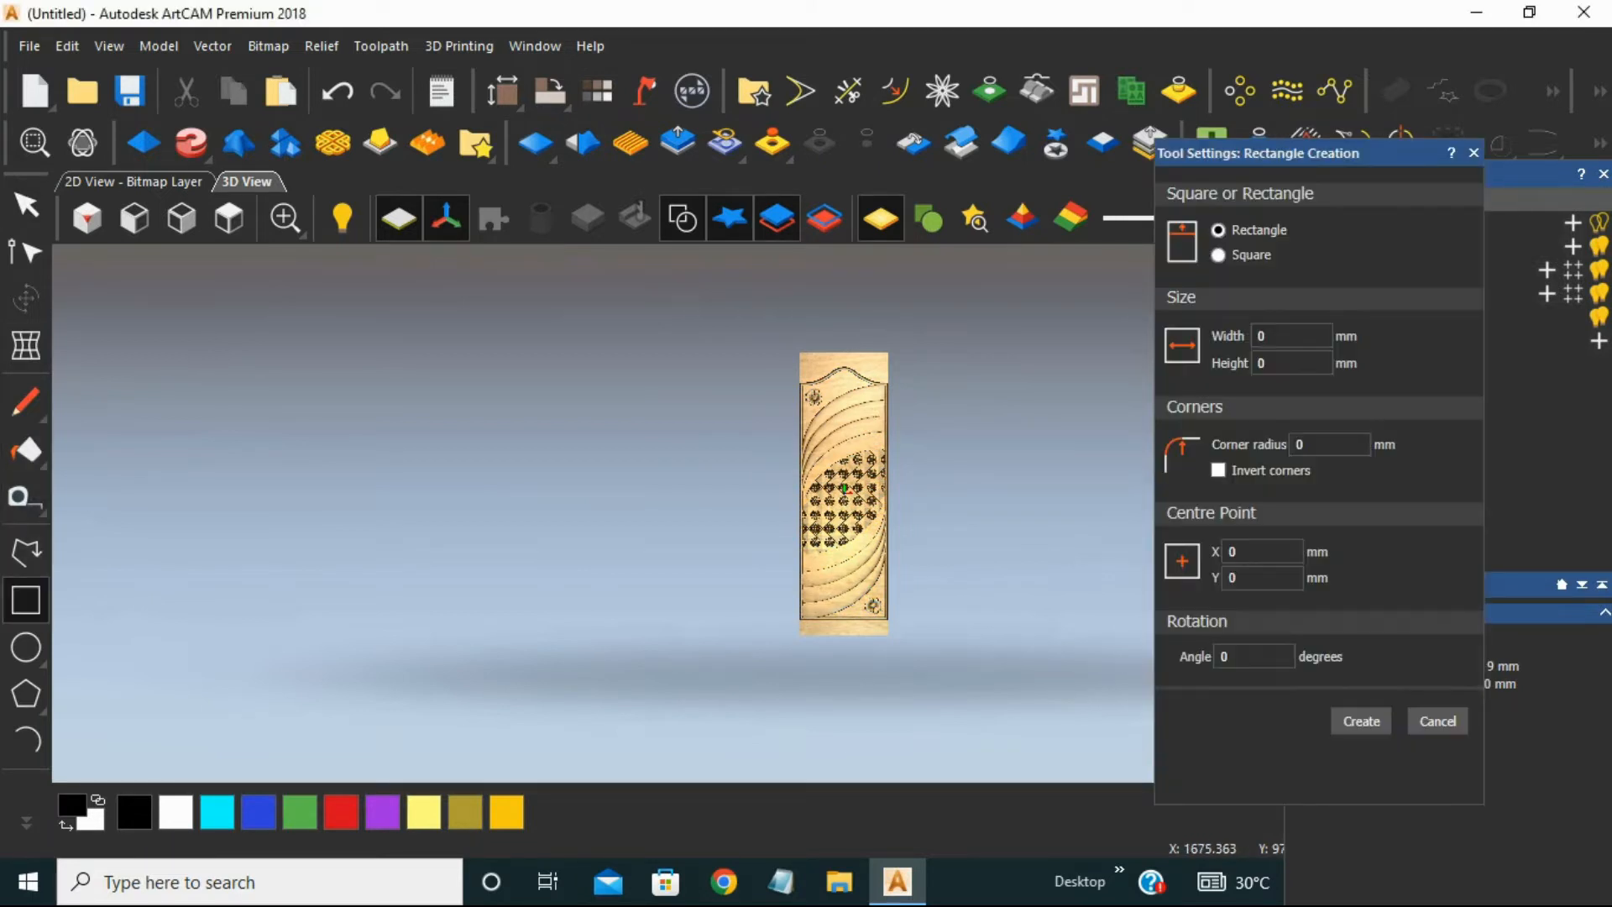
key("BackSpace")
type("43")
key("BackSpace")
type("95")
key("Tab")
type("1430")
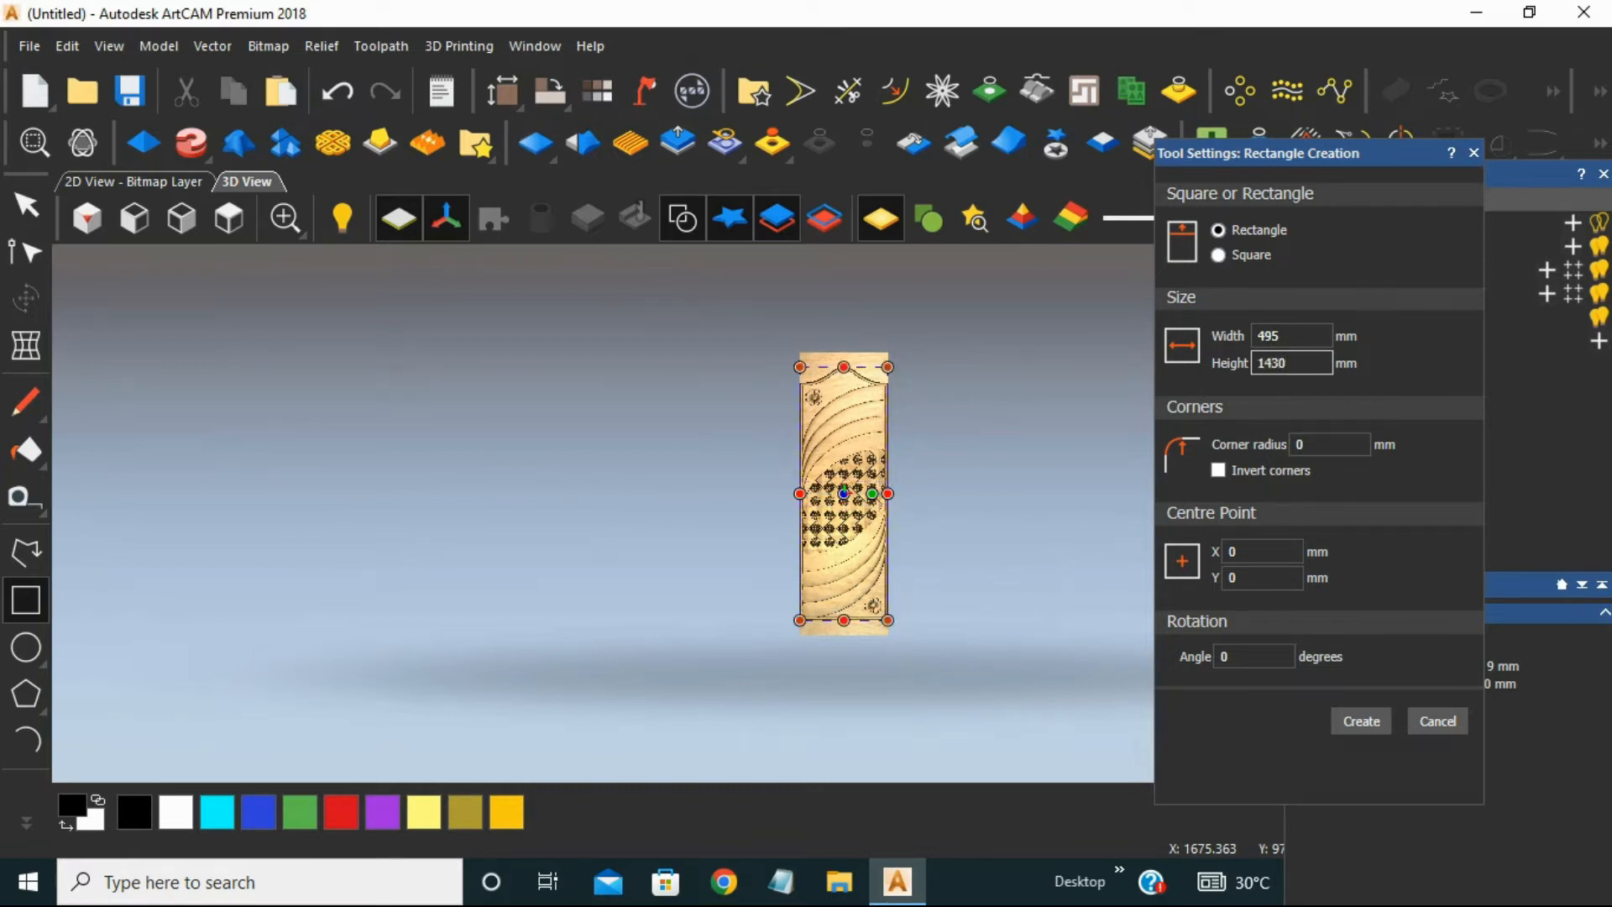
key("Return")
key("Escape")
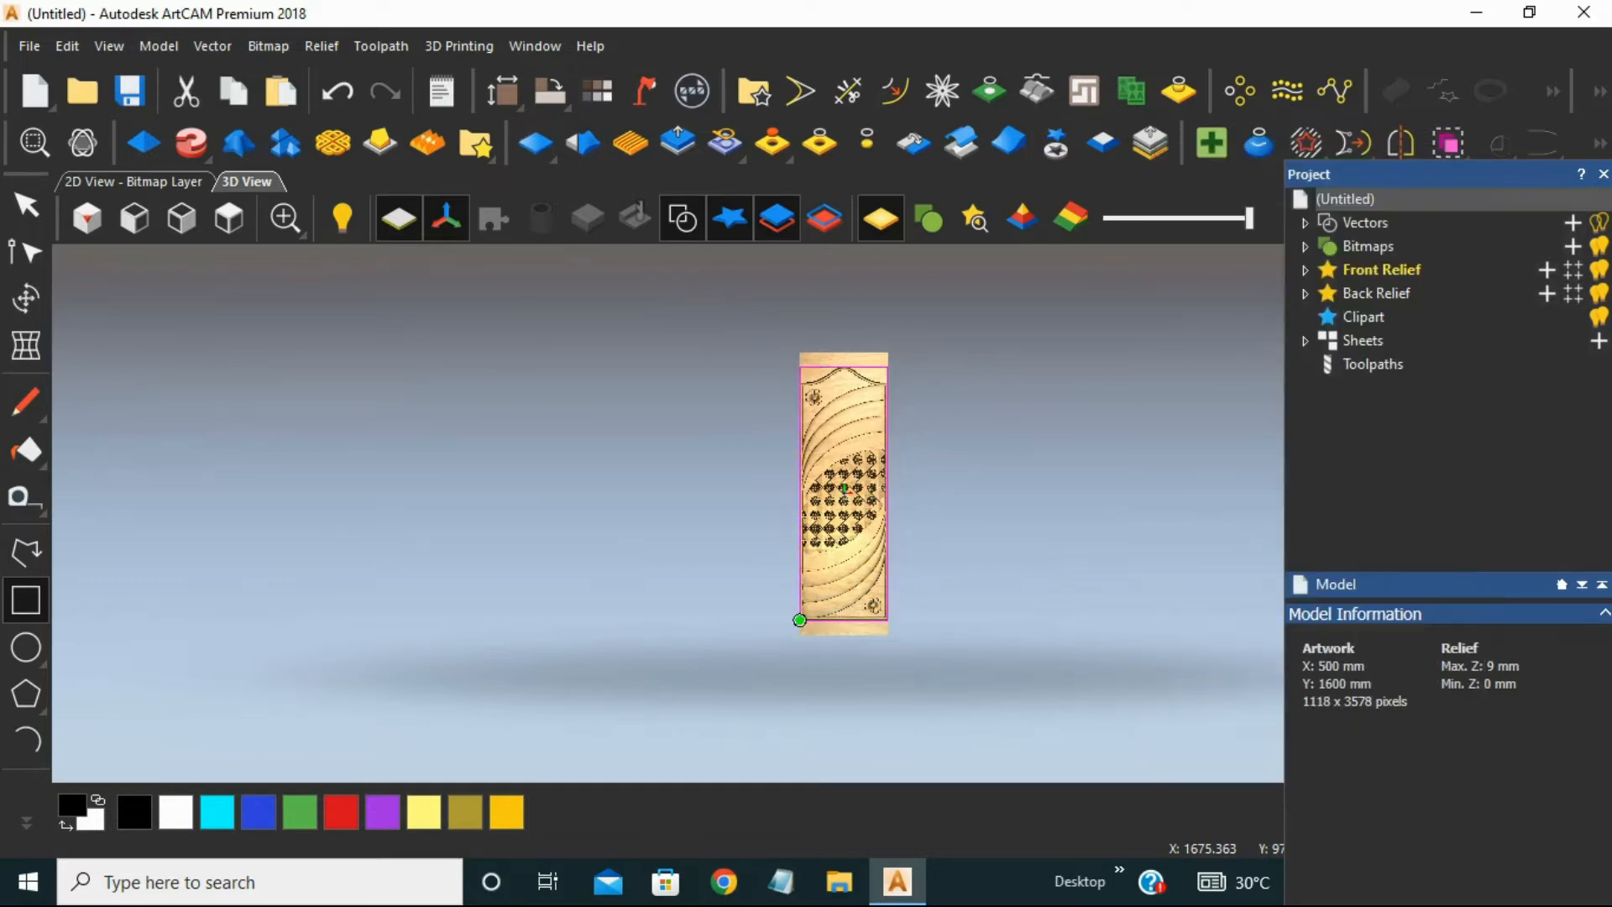
Start a Machine Relief toolpath for the door and limit its machining area to inside the selected boundary vector.
scroll(857, 358, "up", 10)
scroll(832, 511, "down", 15)
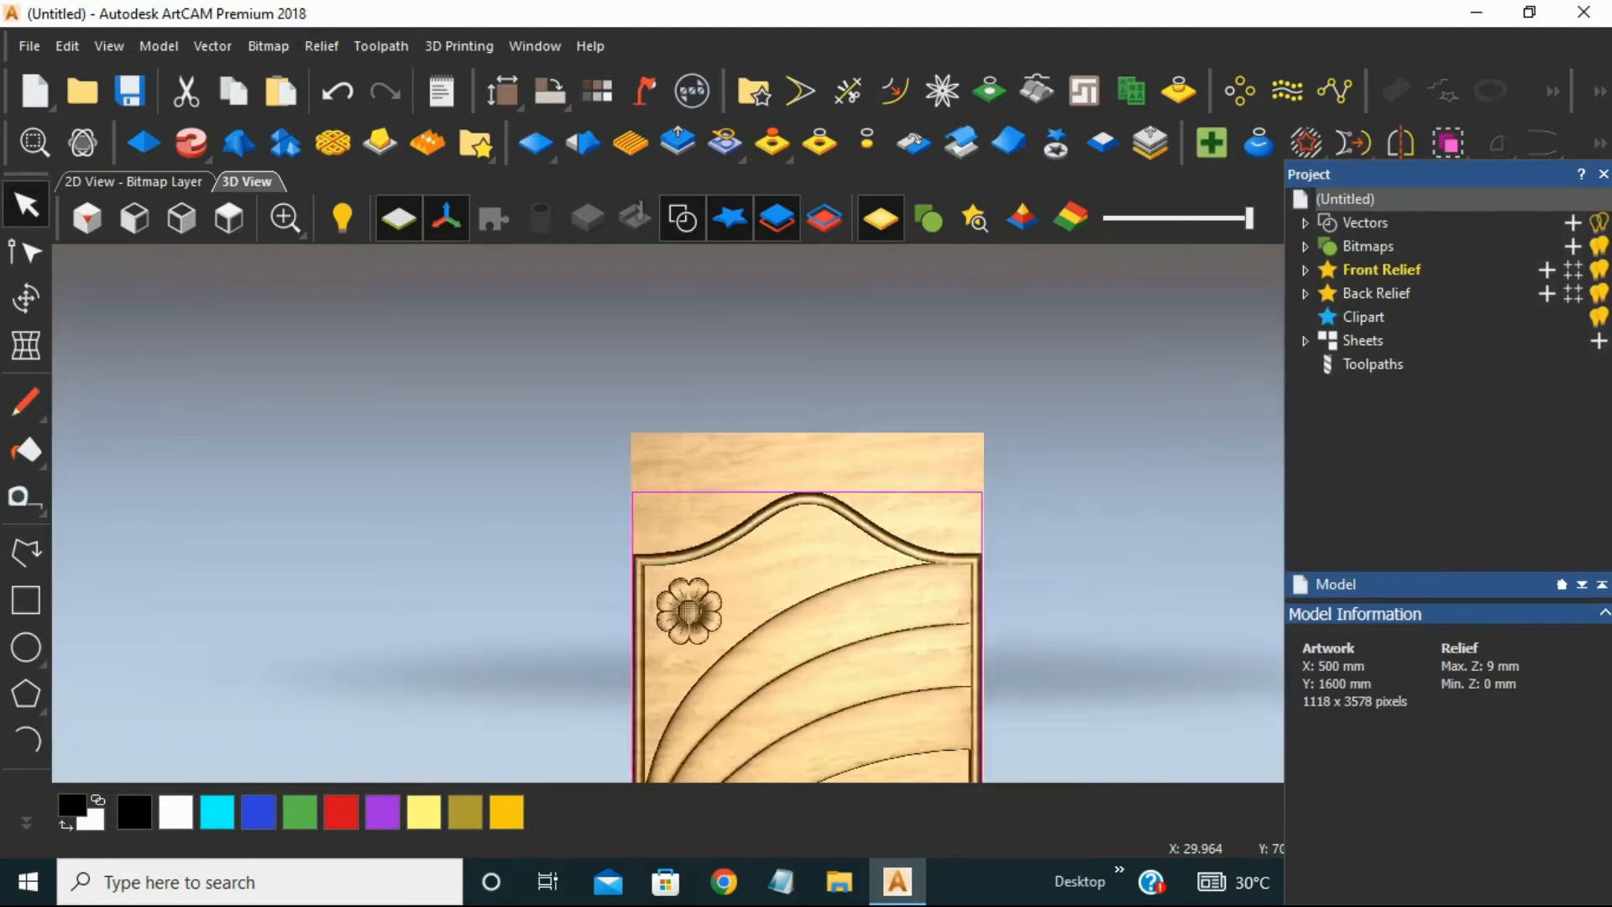
scroll(825, 690, "up", 4)
scroll(836, 520, "down", 1)
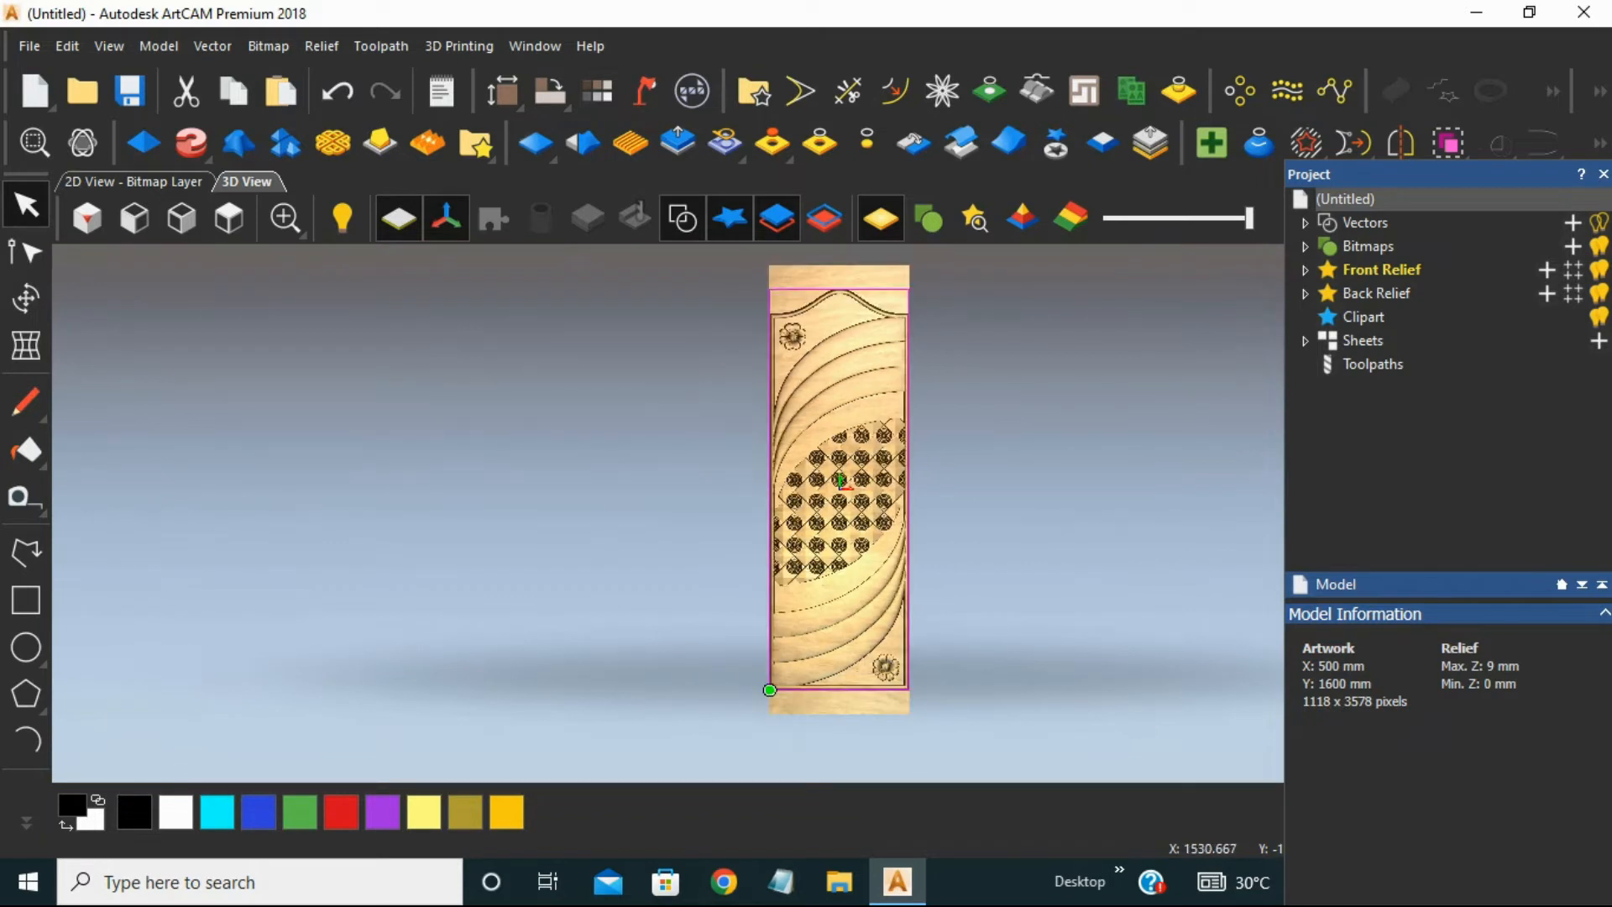
left_click(1373, 364)
scroll(1429, 703, "down", 3)
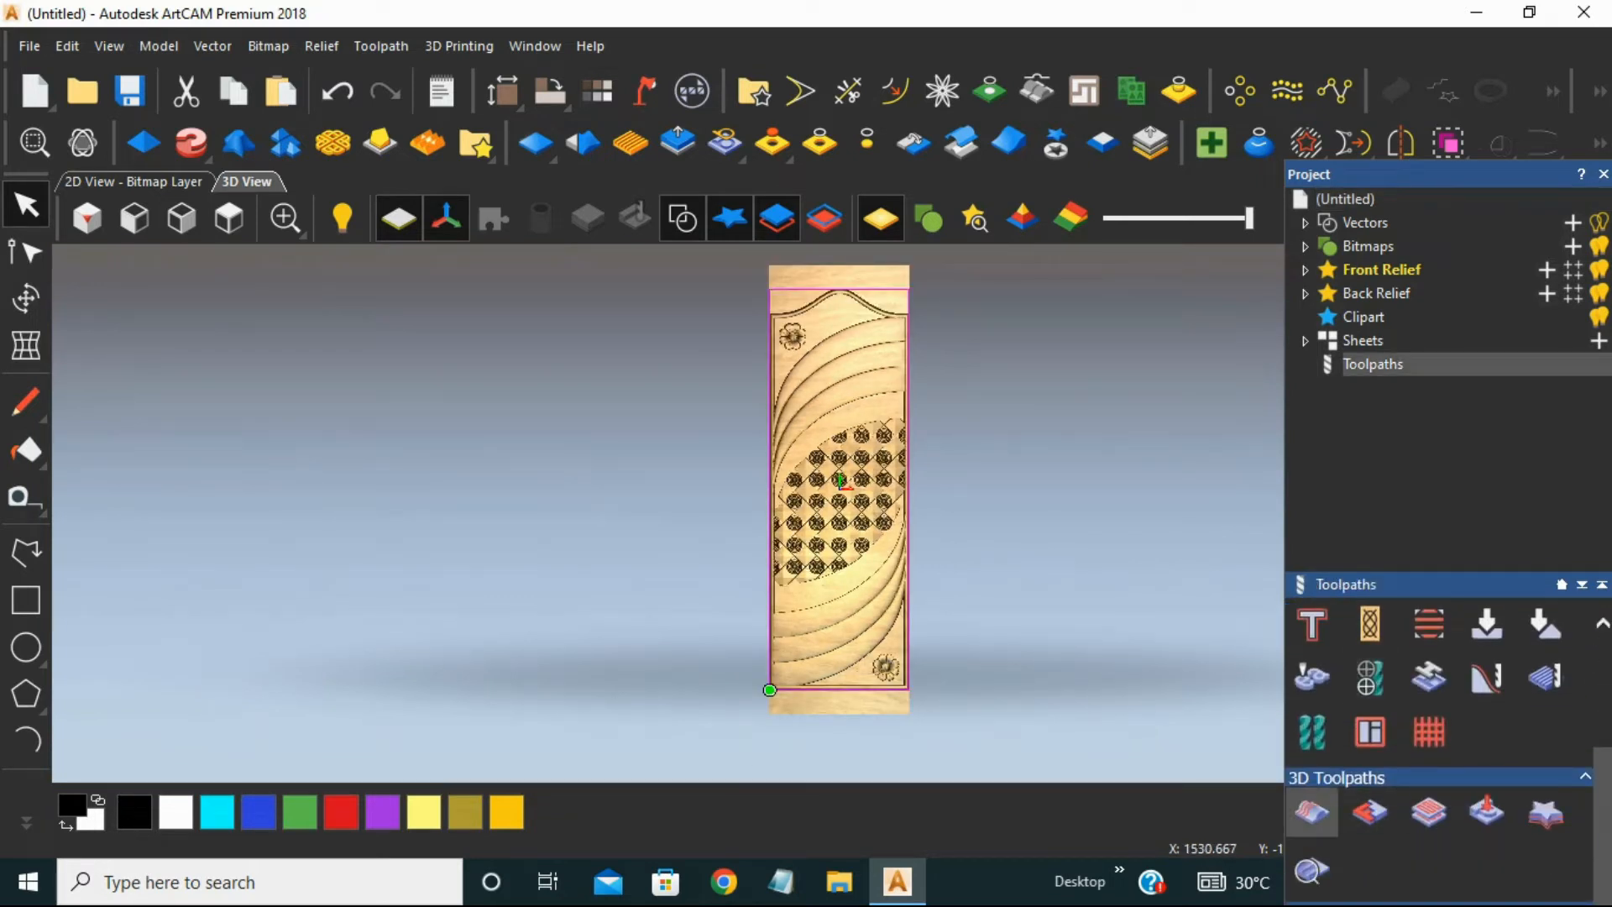
left_click(1312, 812)
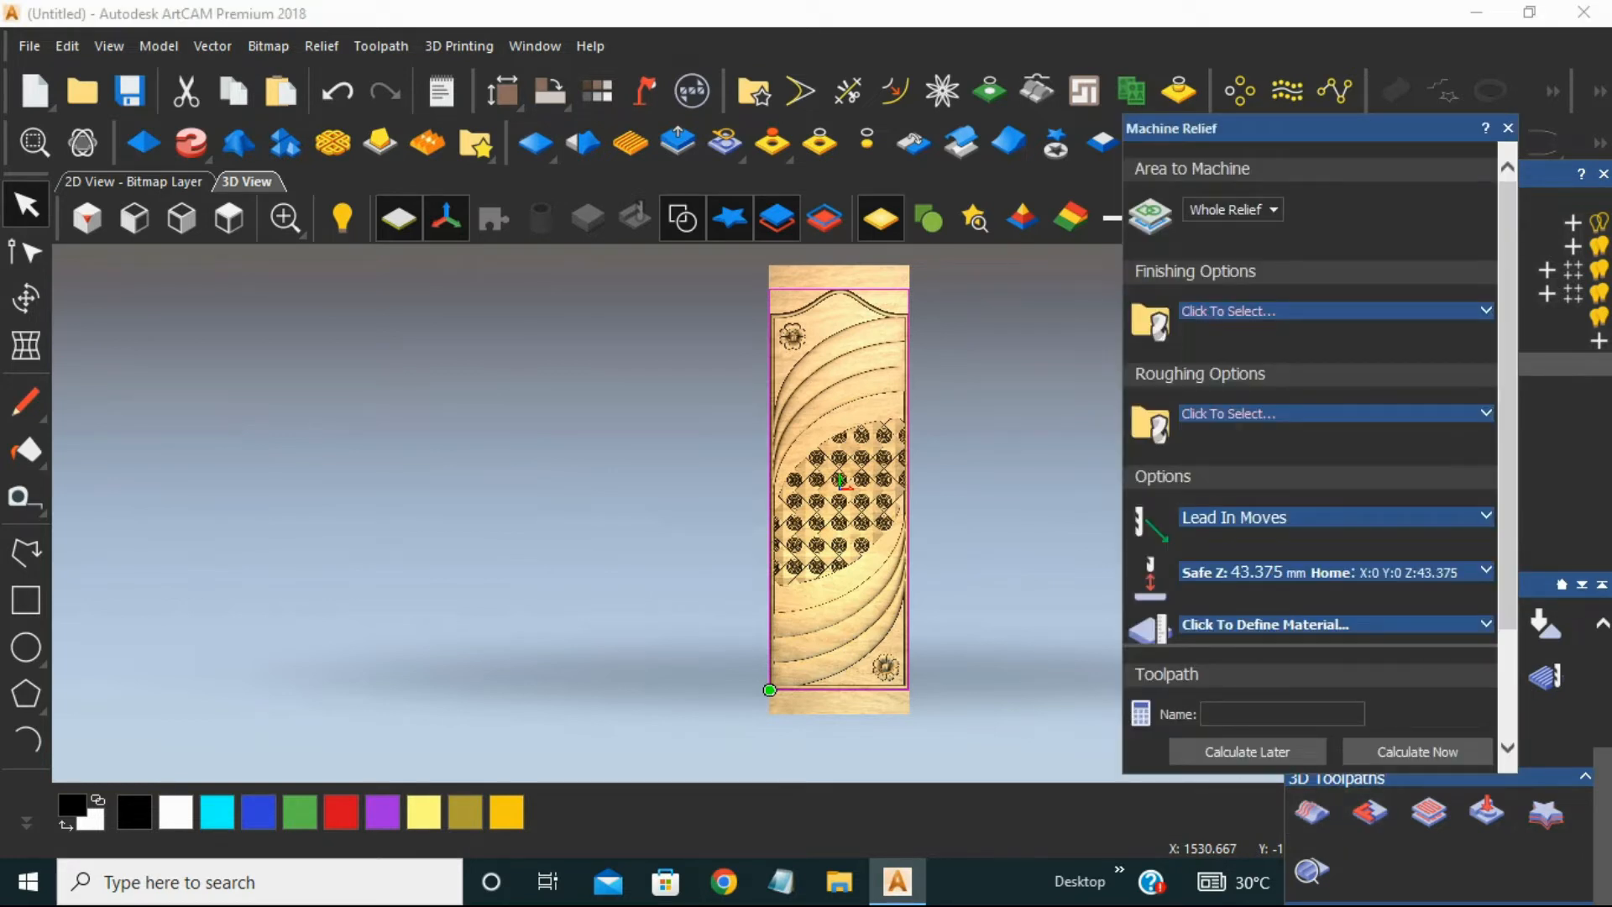
left_click(1232, 209)
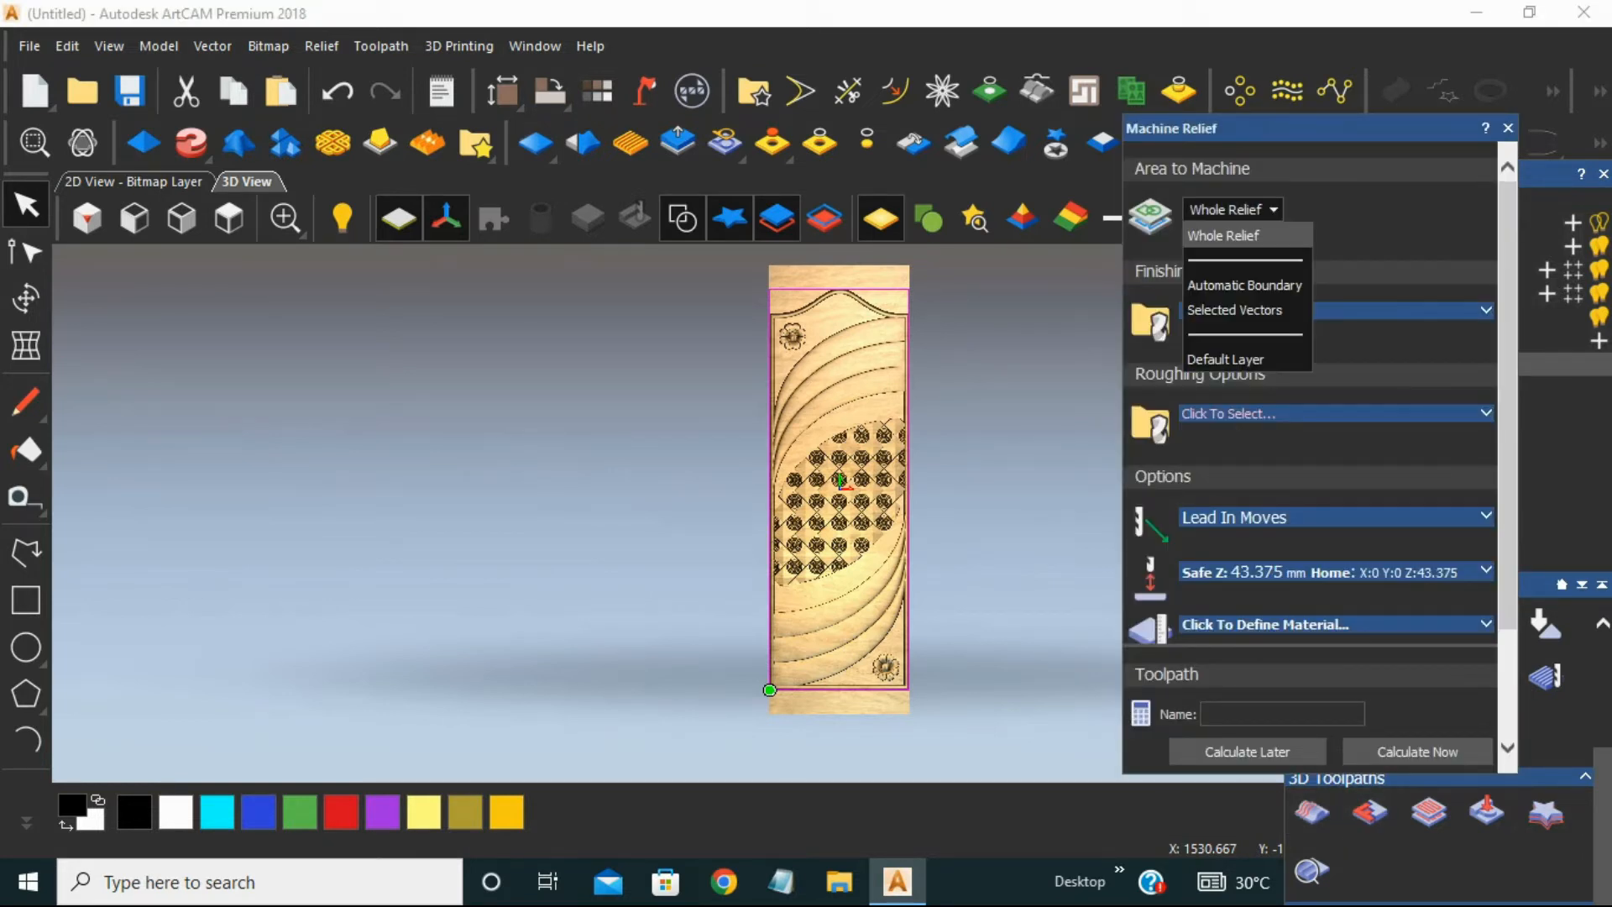
left_click(1234, 311)
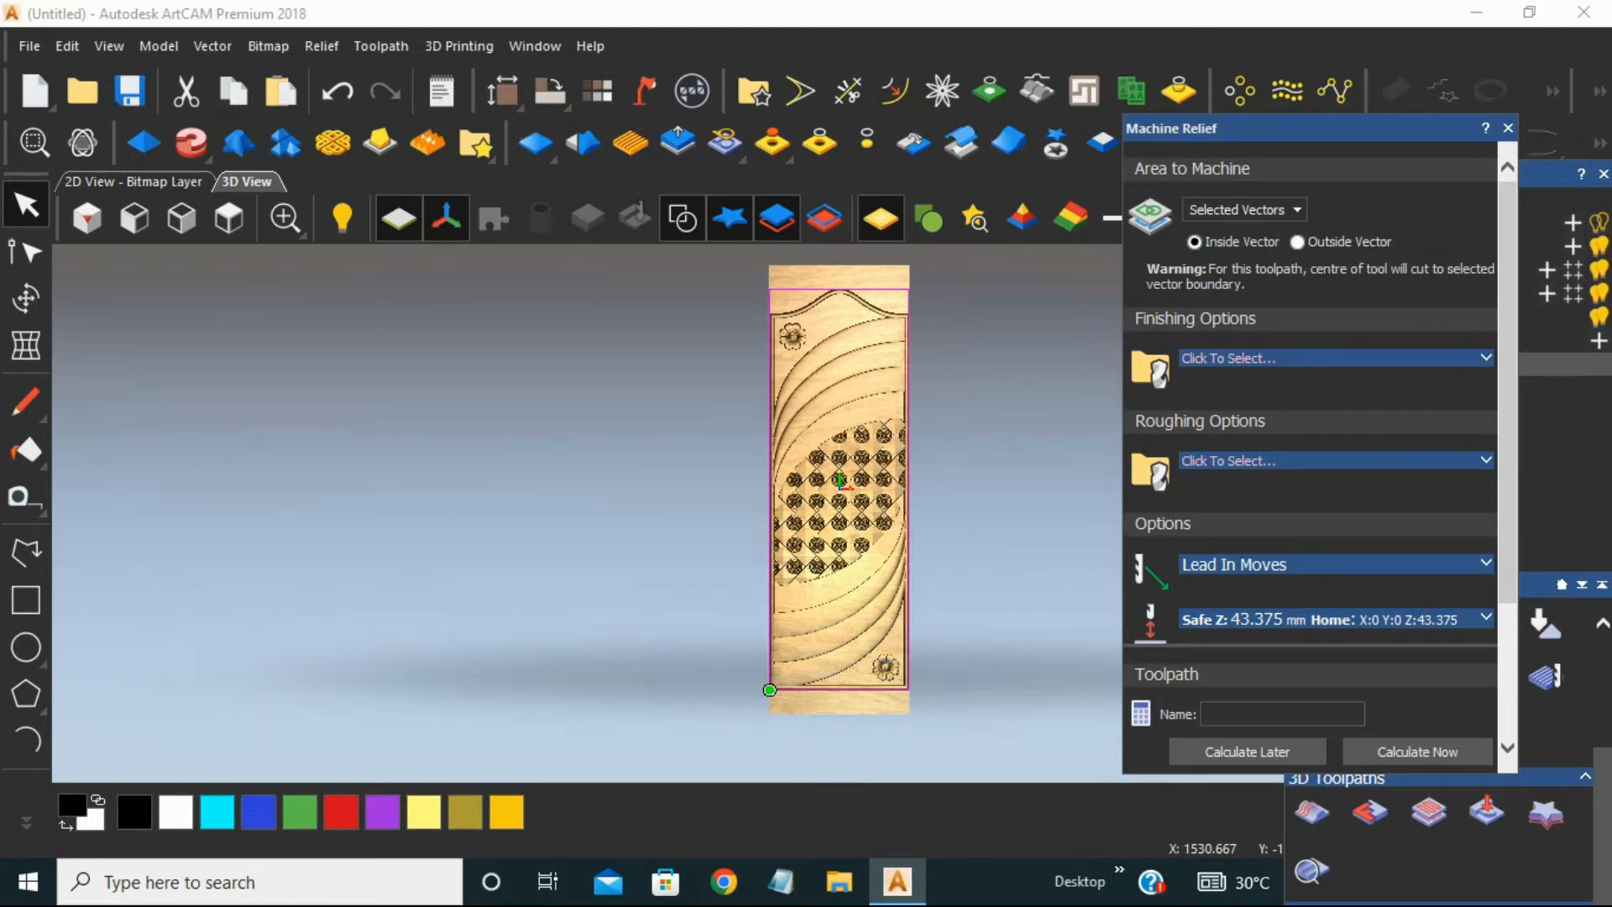
Choose the Ball Nose 6 mm from the steel 3D finishing tools as the finishing tool.
left_click(1243, 359)
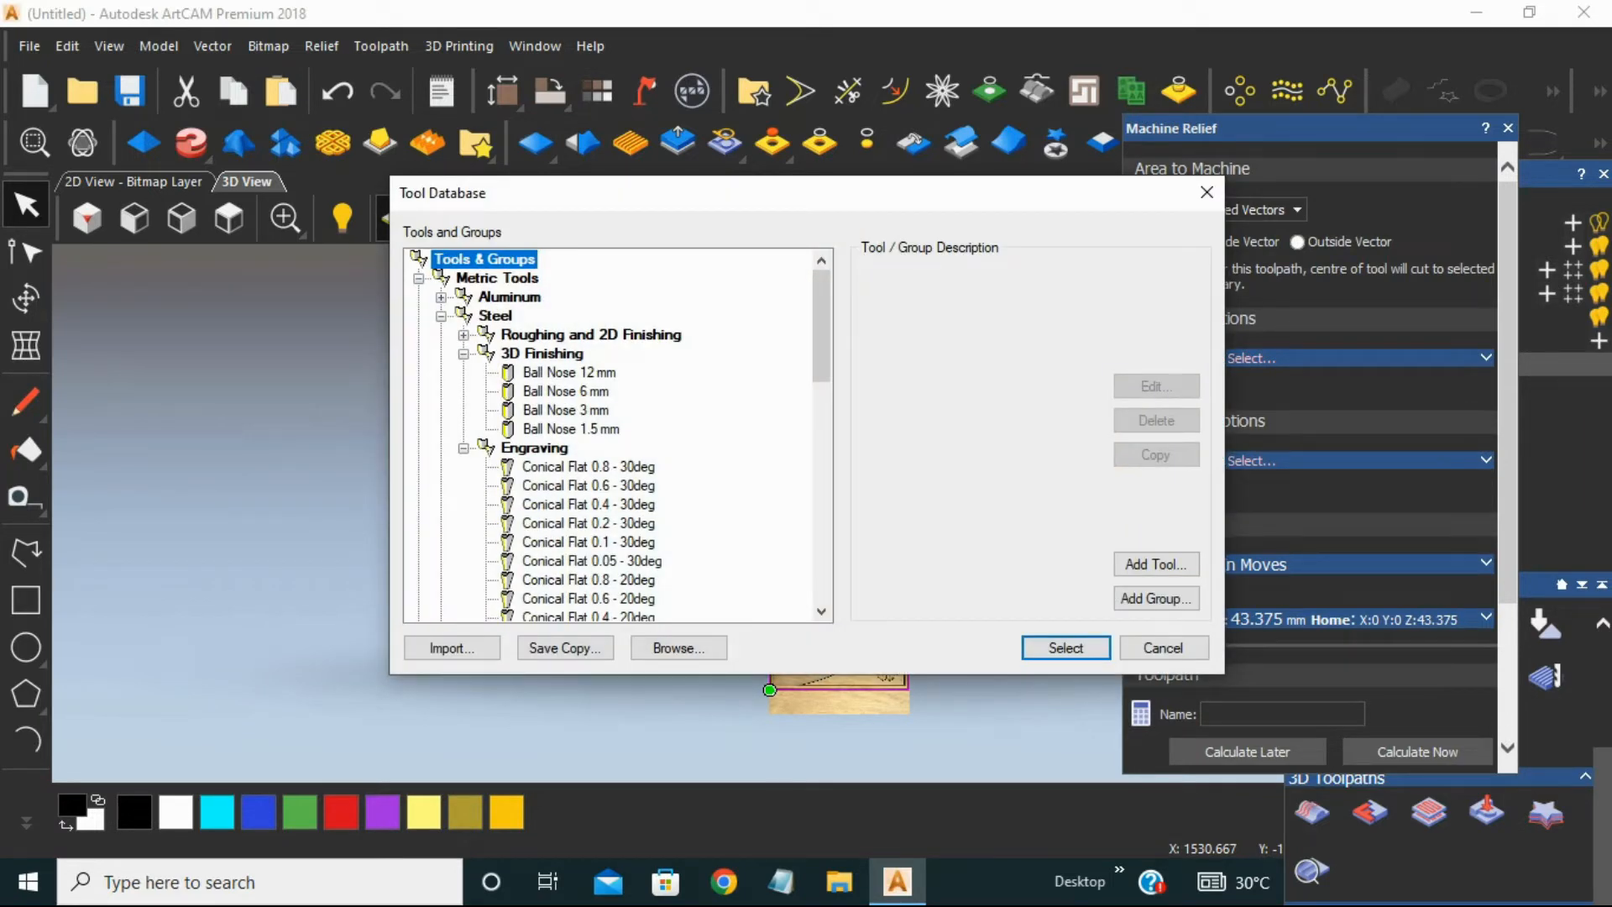
left_click(566, 391)
left_click(1065, 647)
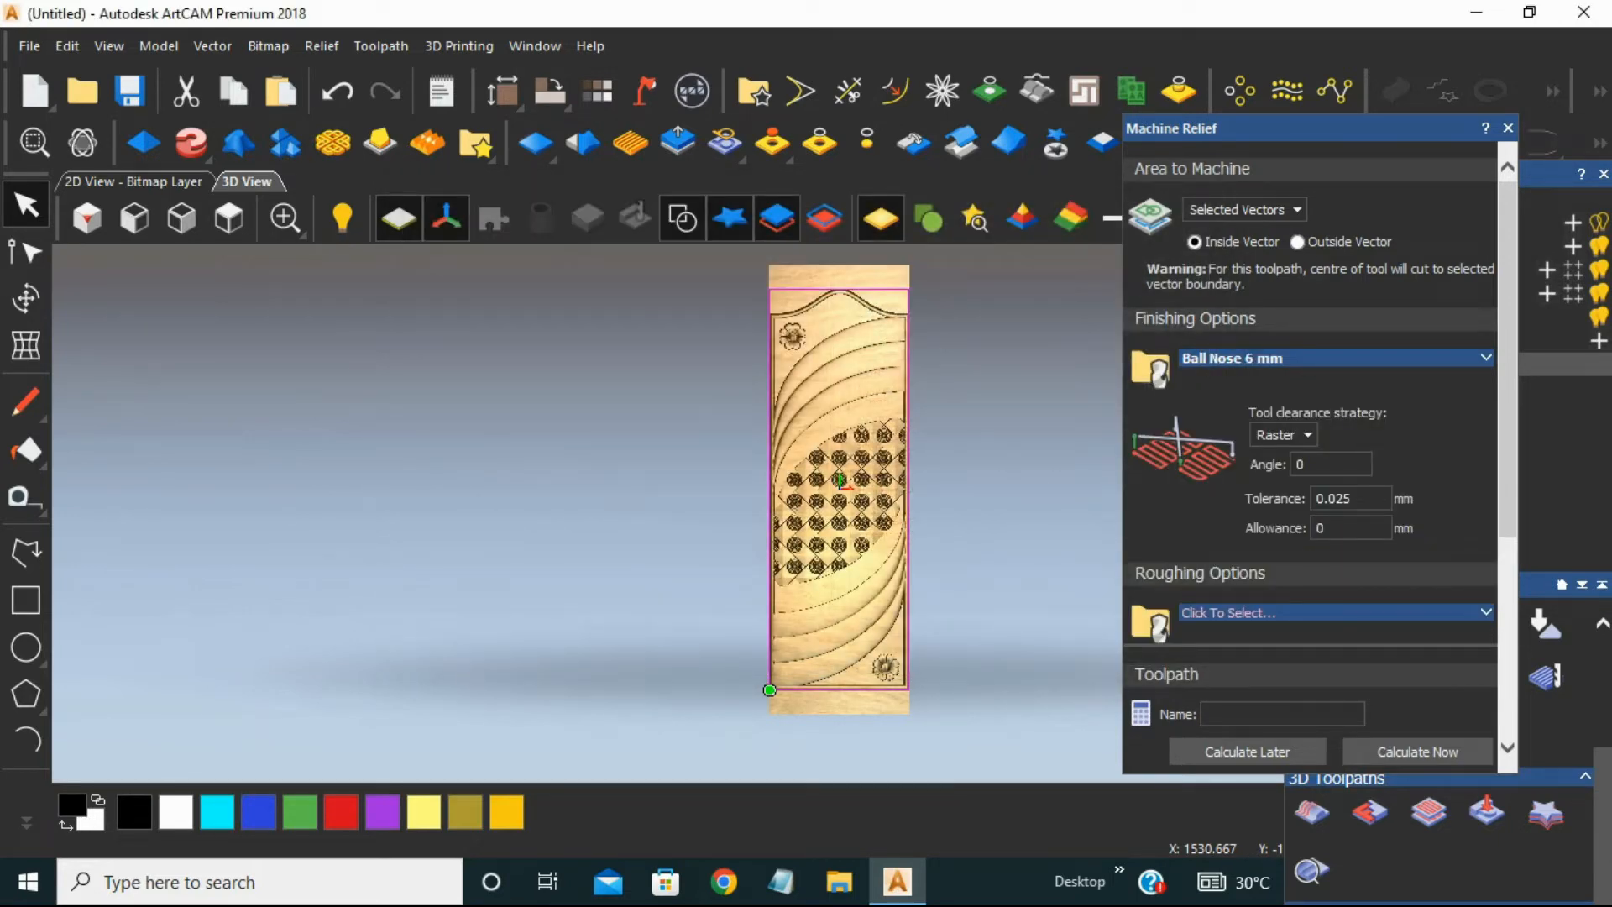
Set the material thickness to 30 mm and calculate the Machine Relief toolpath.
scroll(1310, 420, "down", 4)
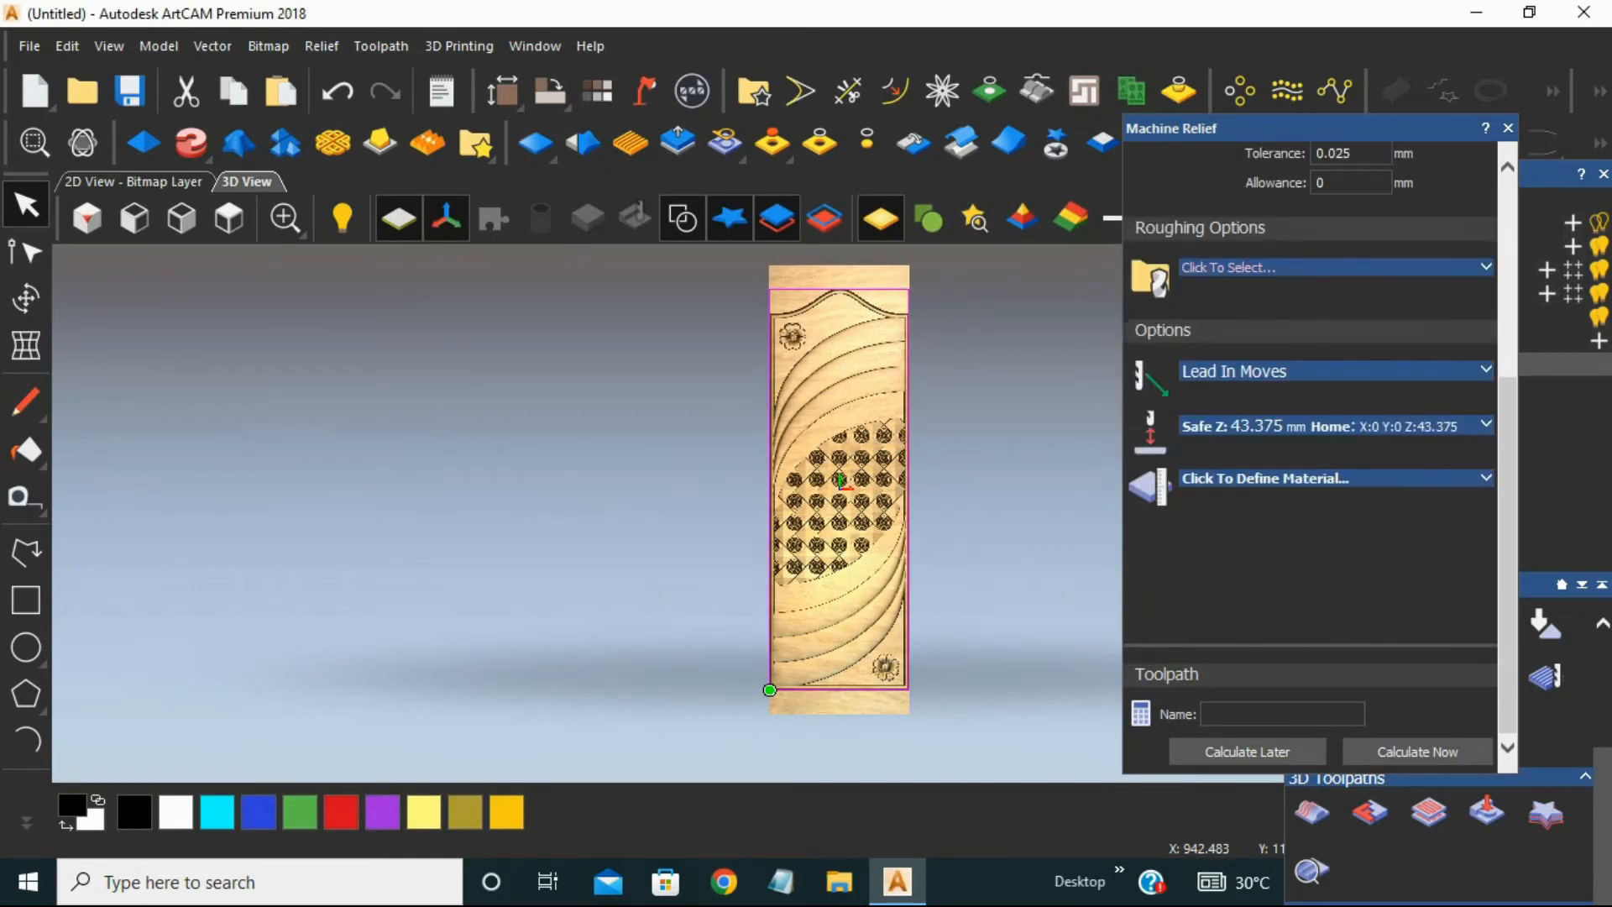
left_click(1334, 478)
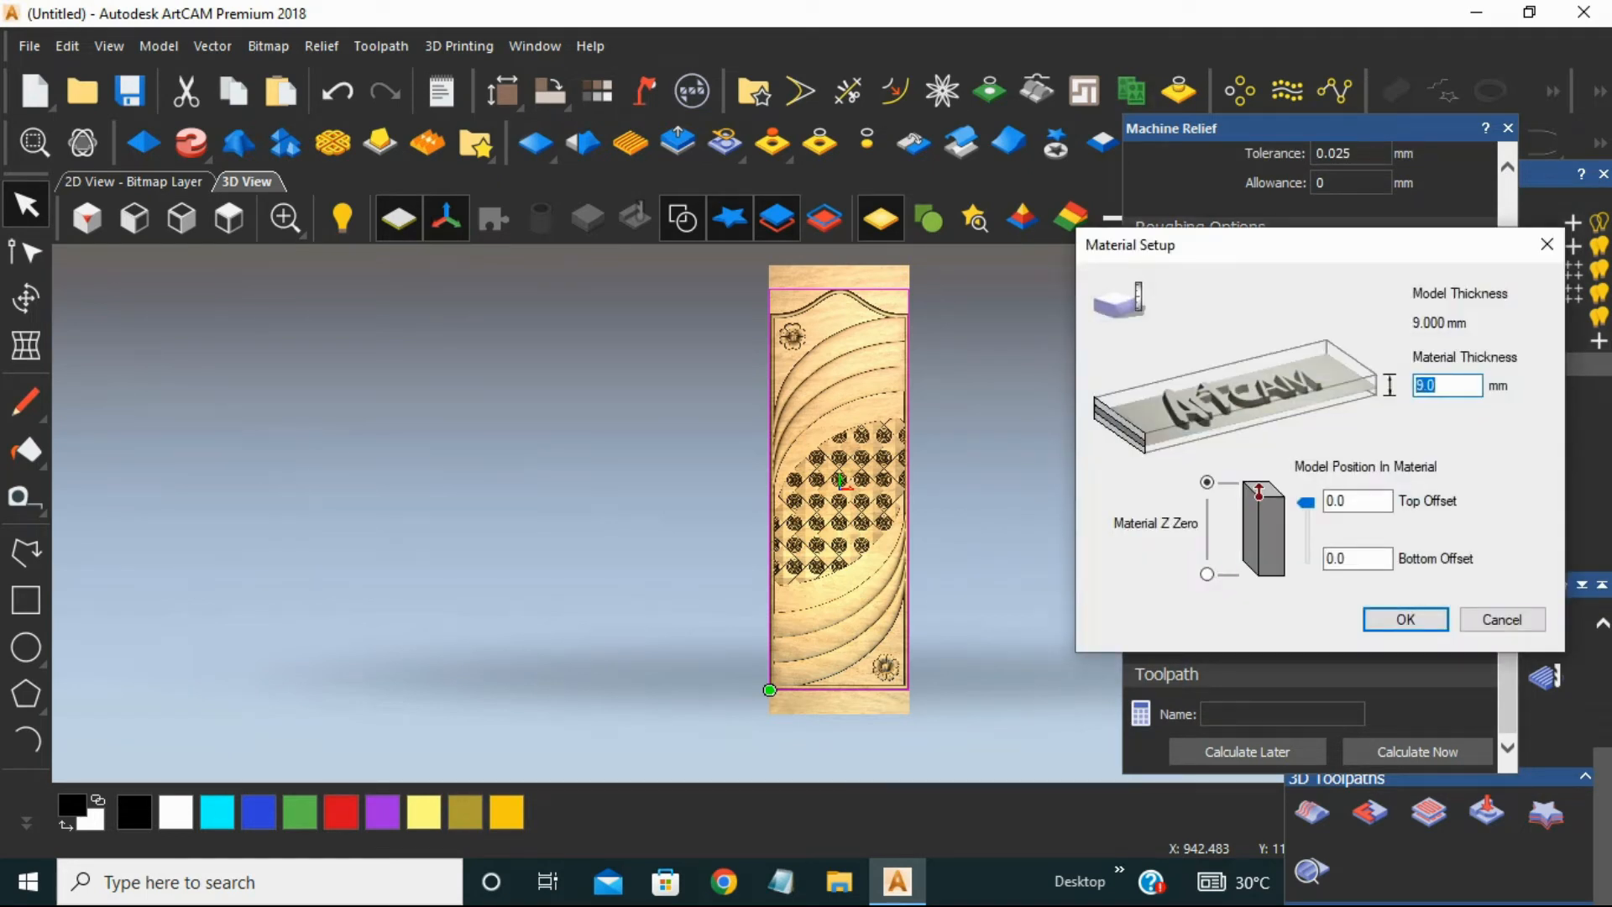
type("30")
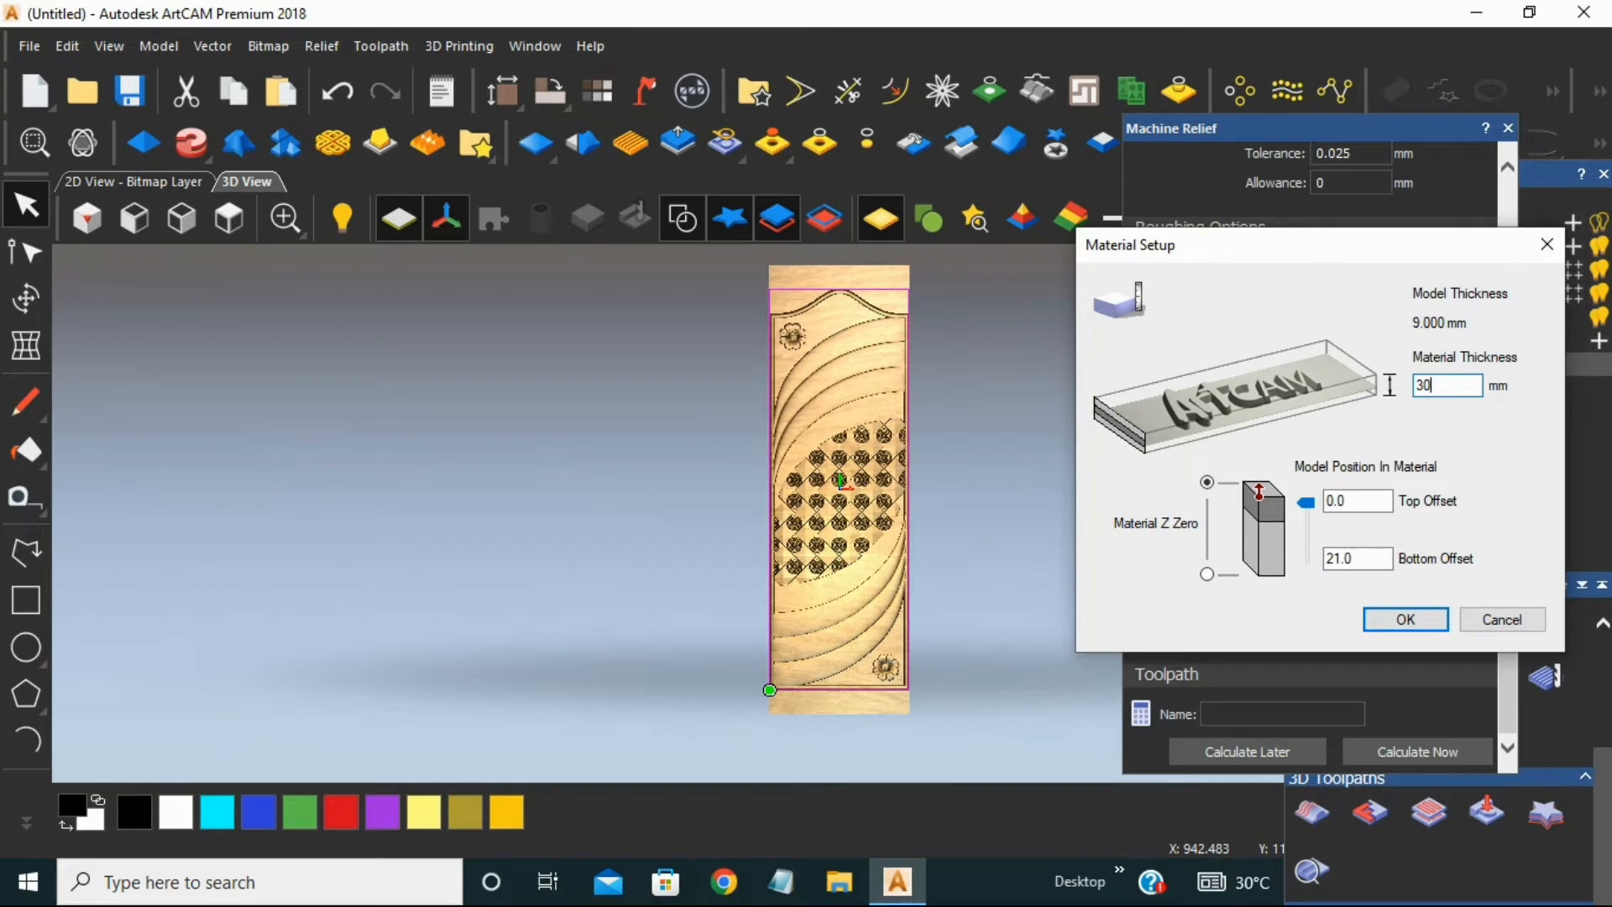
key("Return")
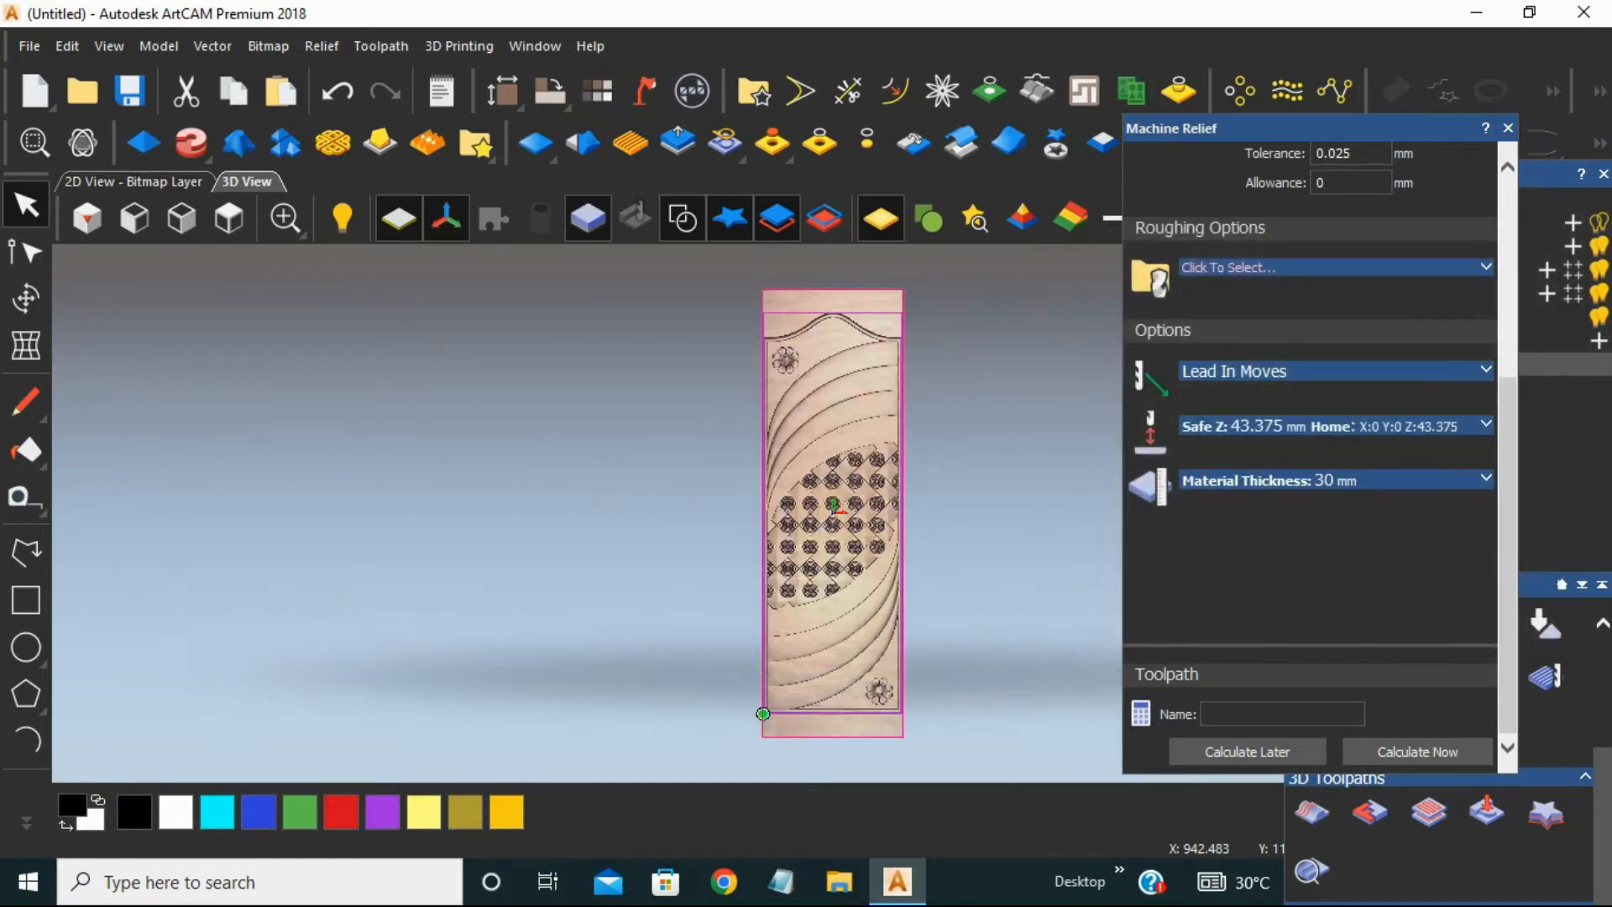
left_click(1417, 752)
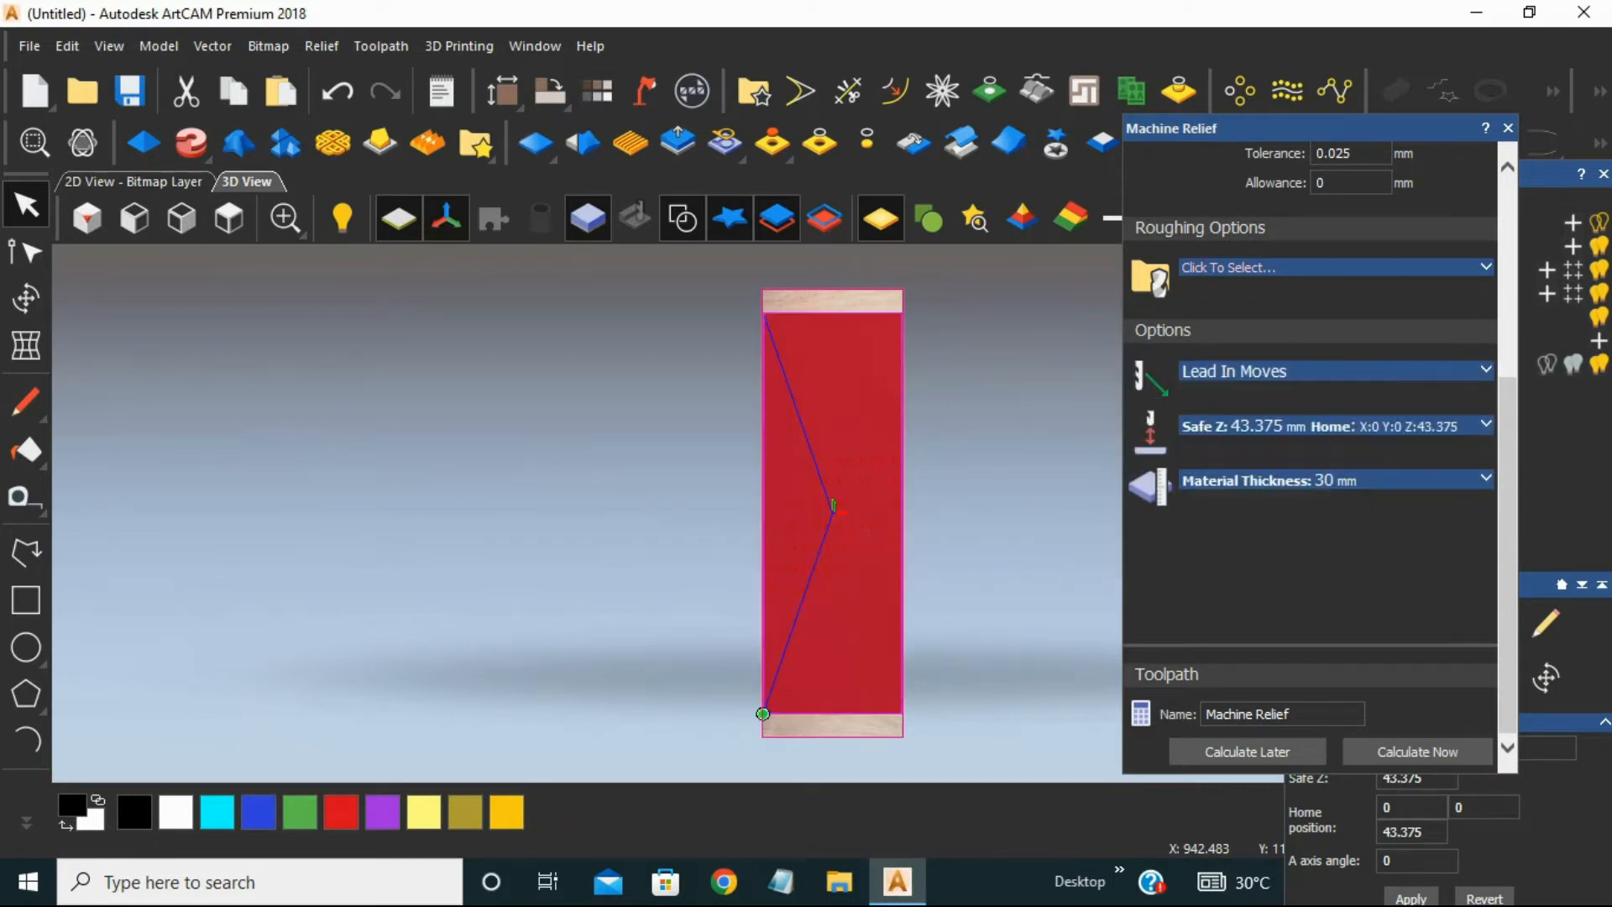
left_click(1508, 129)
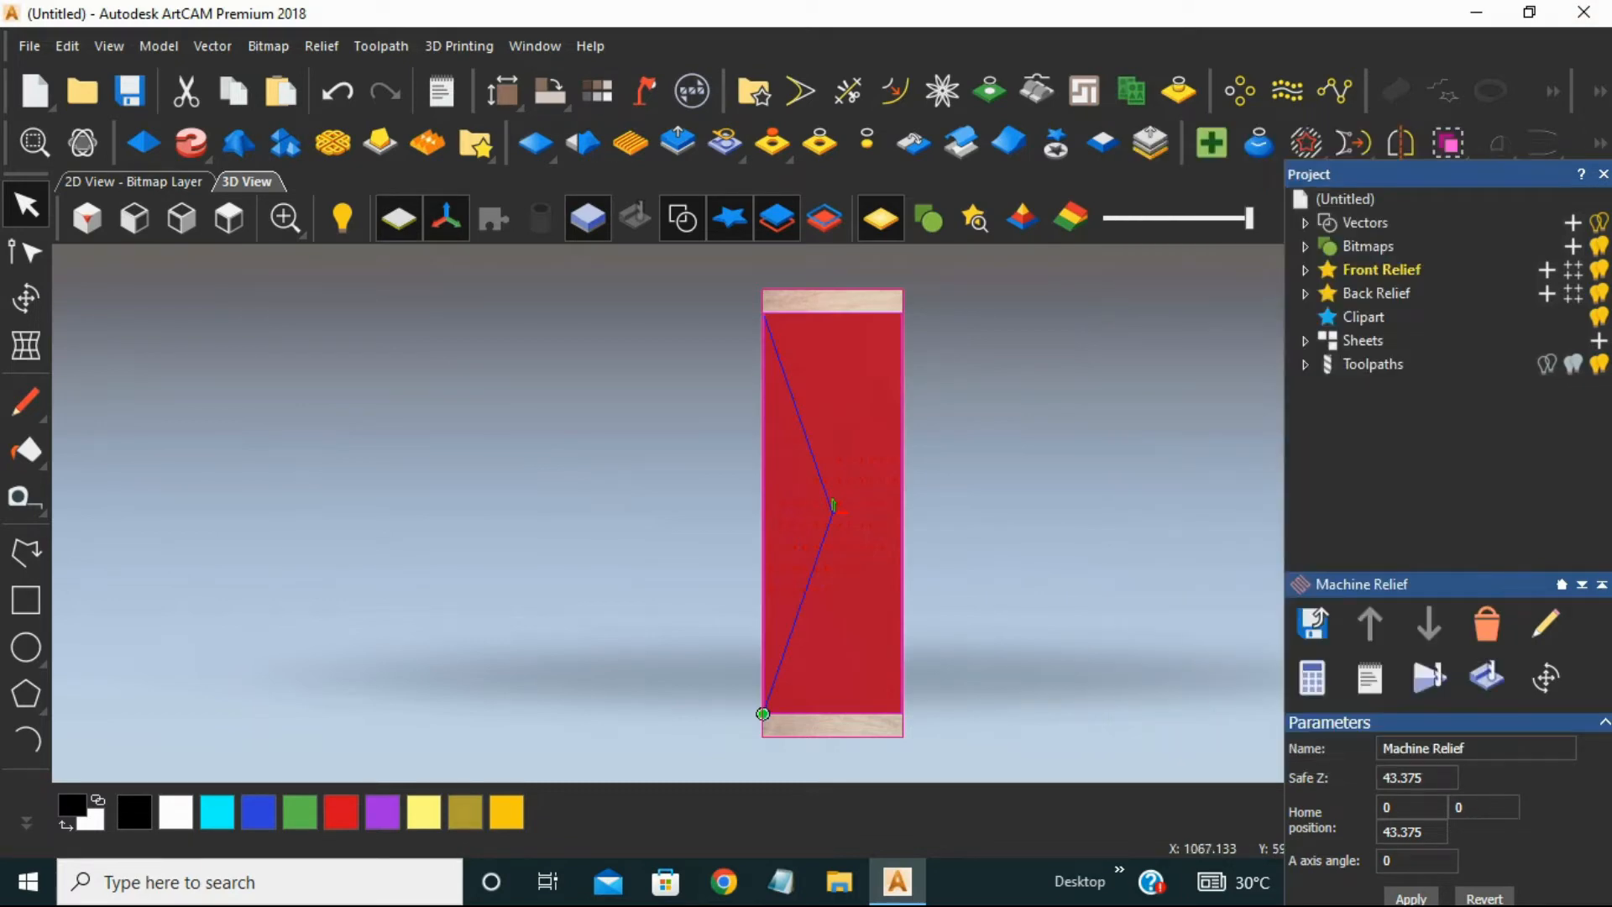
Simulate the door toolpath on the whole model at standard resolution, playing it at fast speed.
left_click(1429, 676)
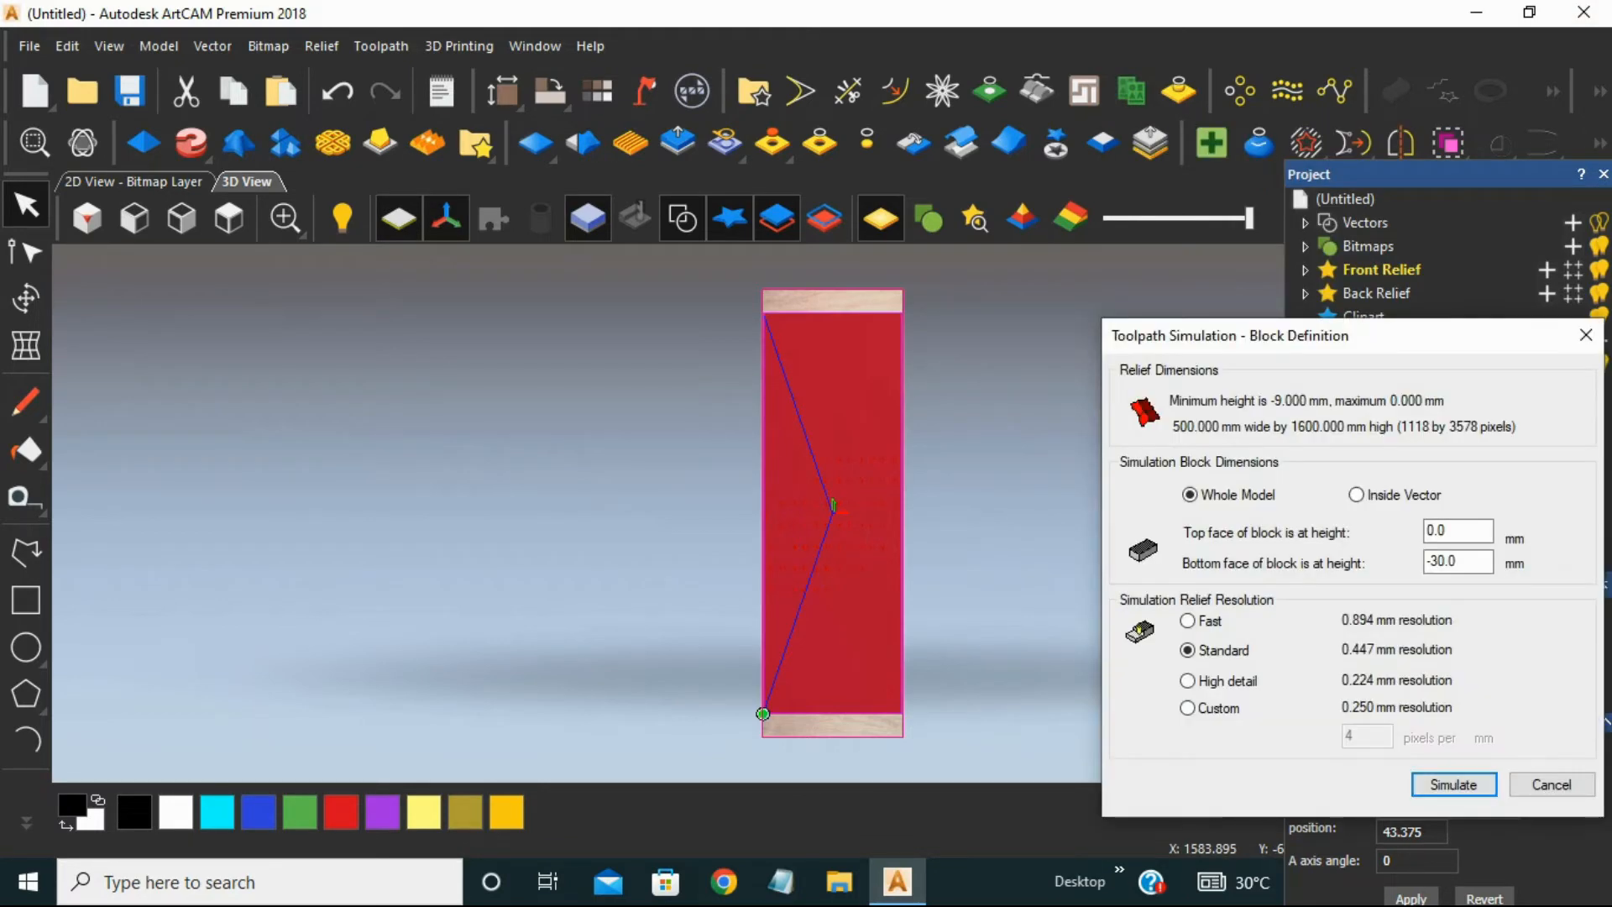
left_click(1454, 784)
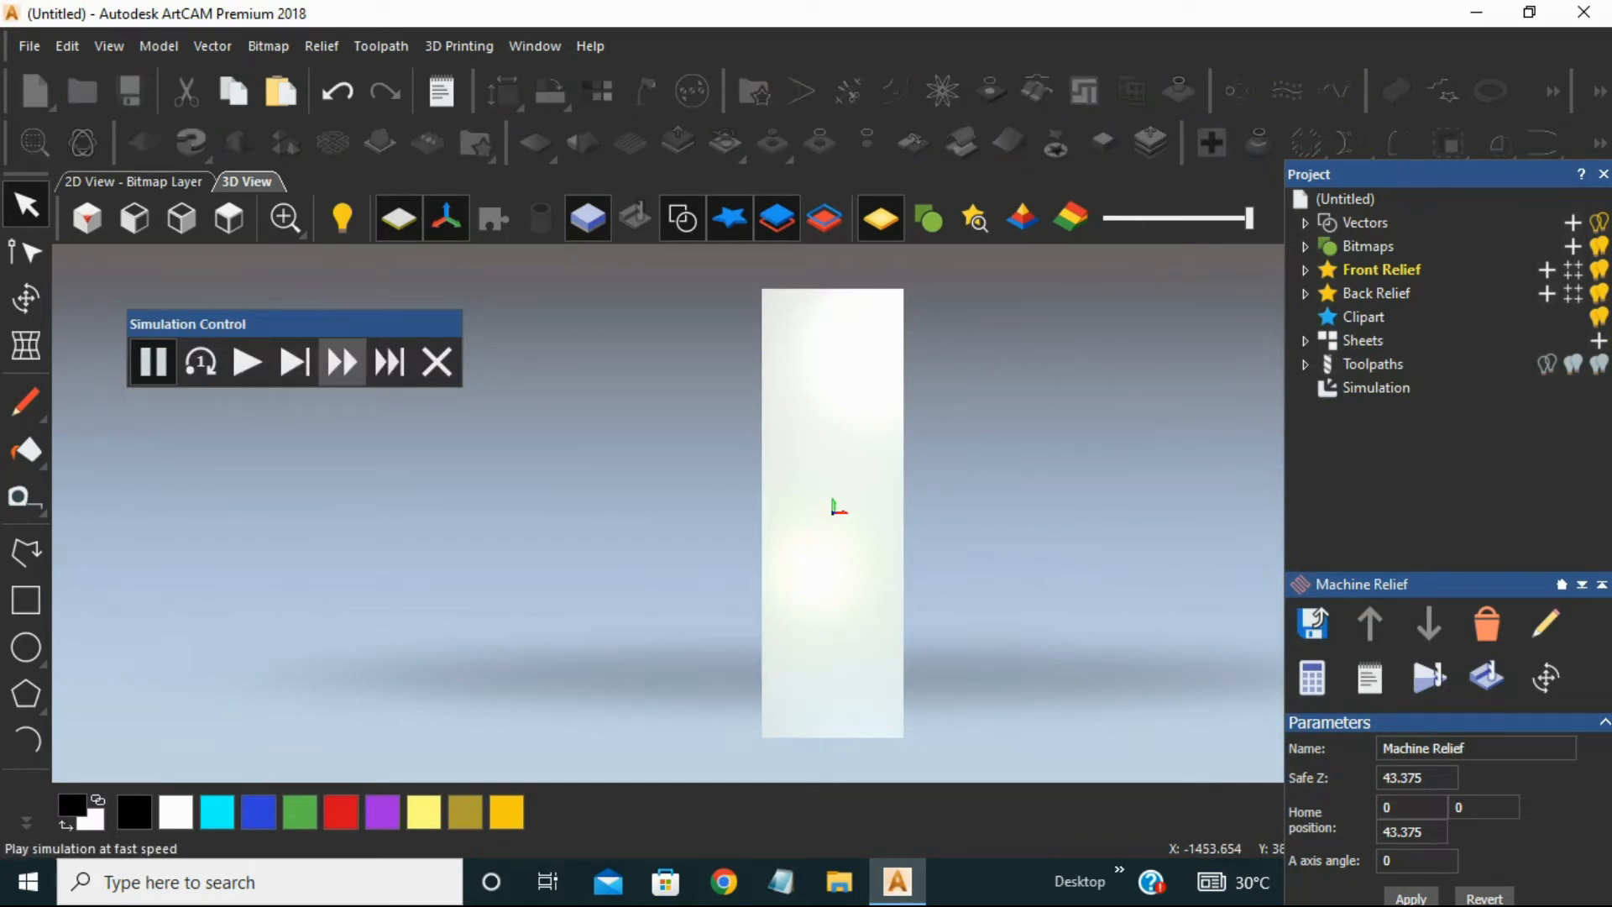
left_click(342, 362)
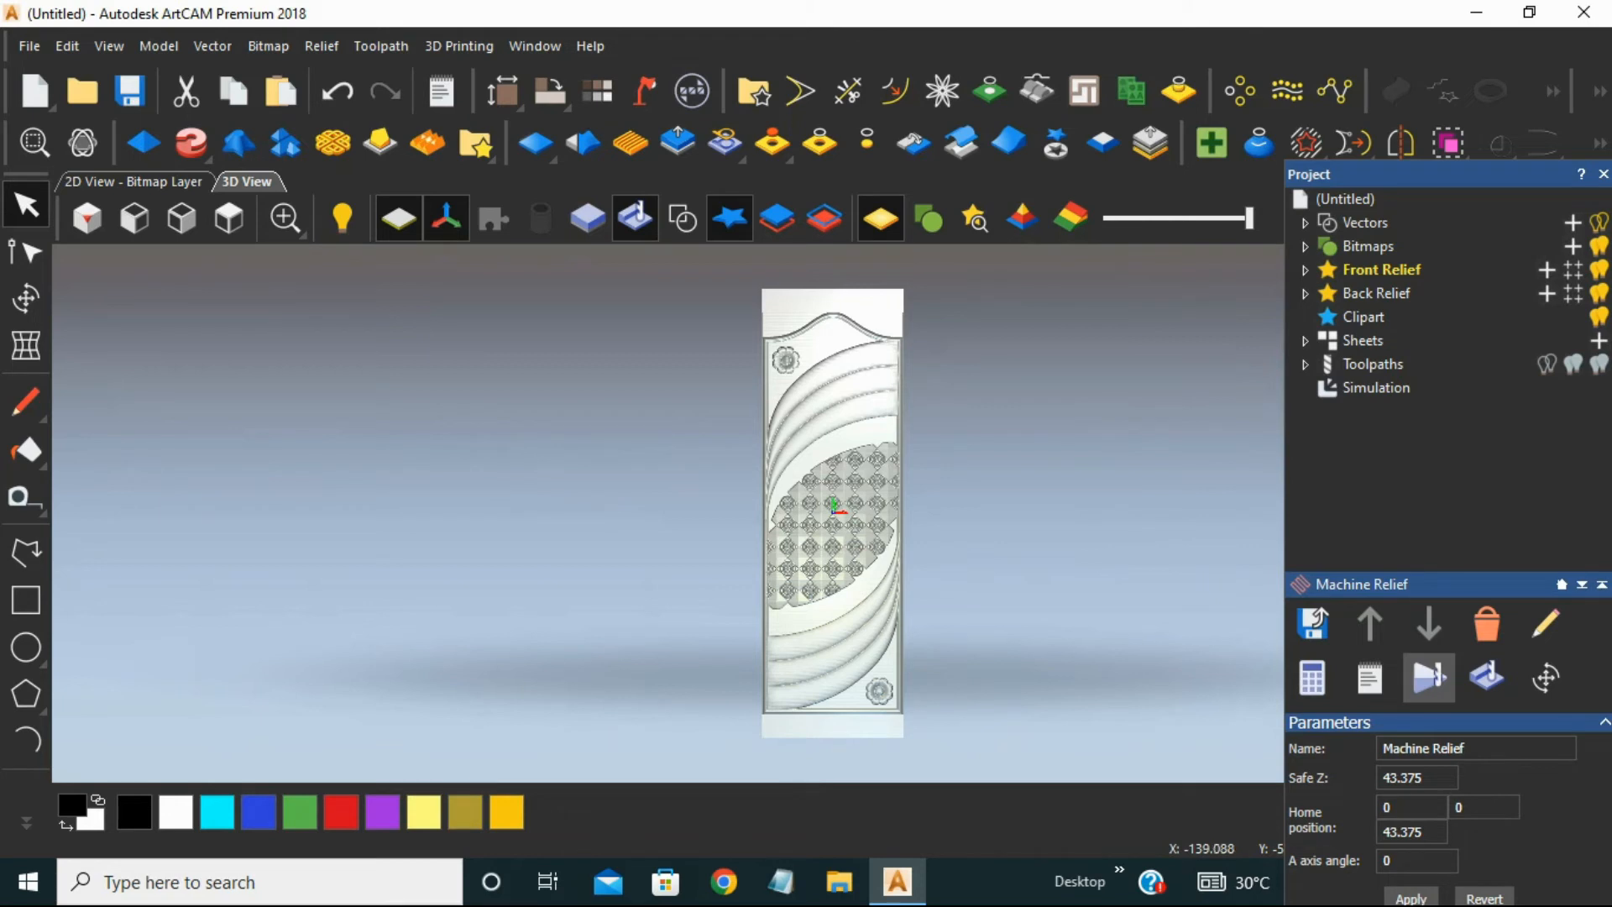
Apply the Beech (H) material to the simulated door's rendering.
scroll(881, 462, "up", 4)
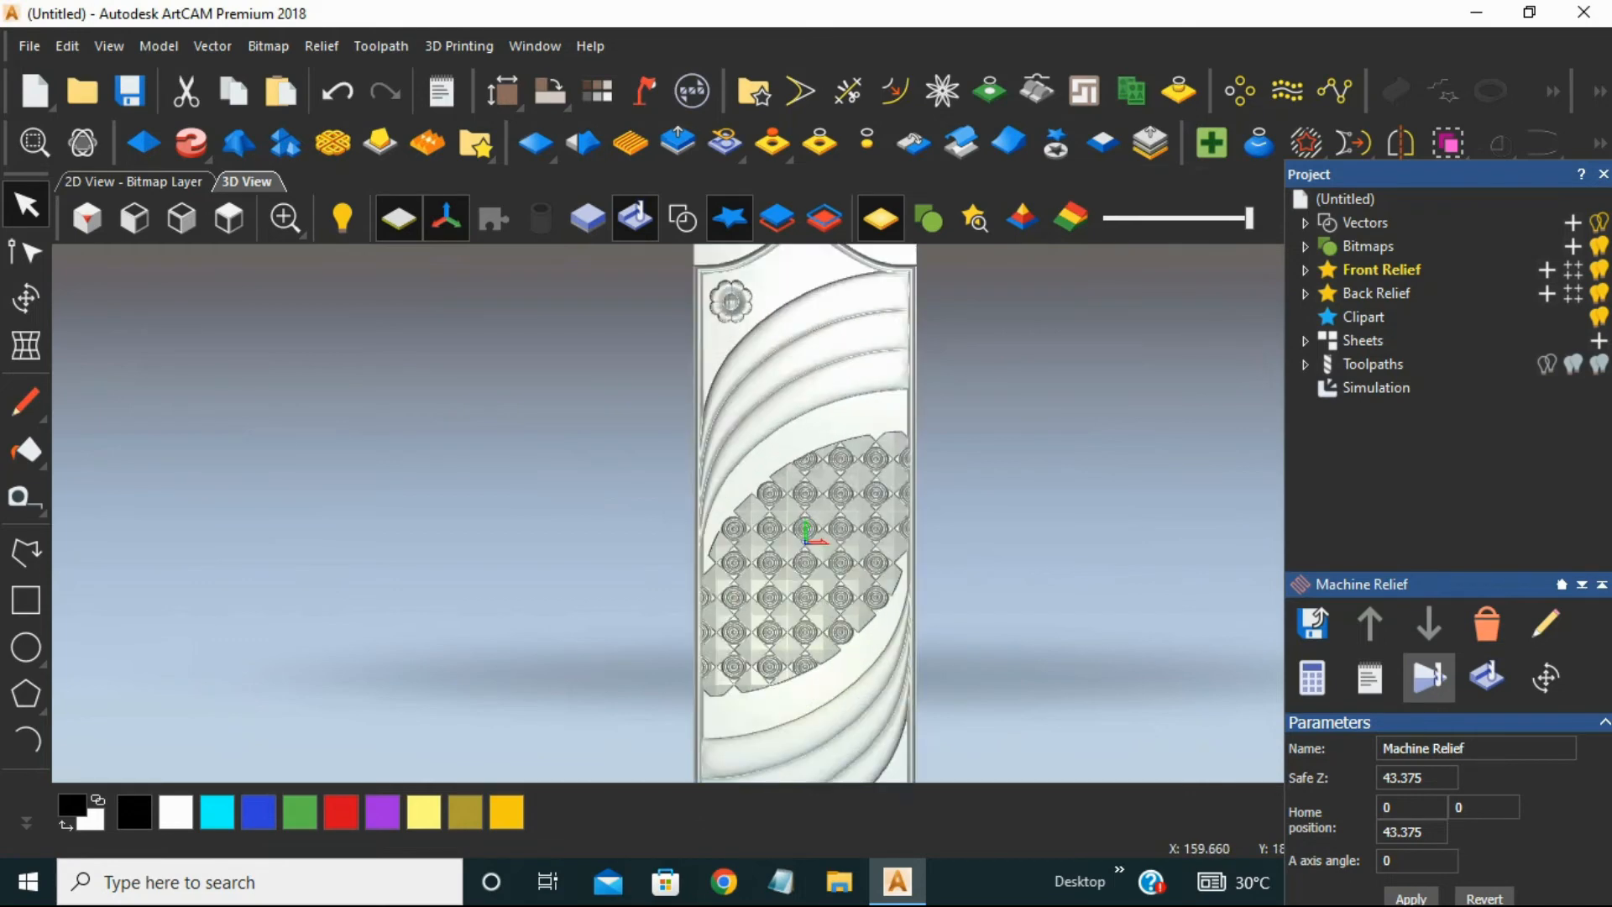
left_click_drag(849, 530, 820, 389)
middle_click_drag(873, 470, 906, 382)
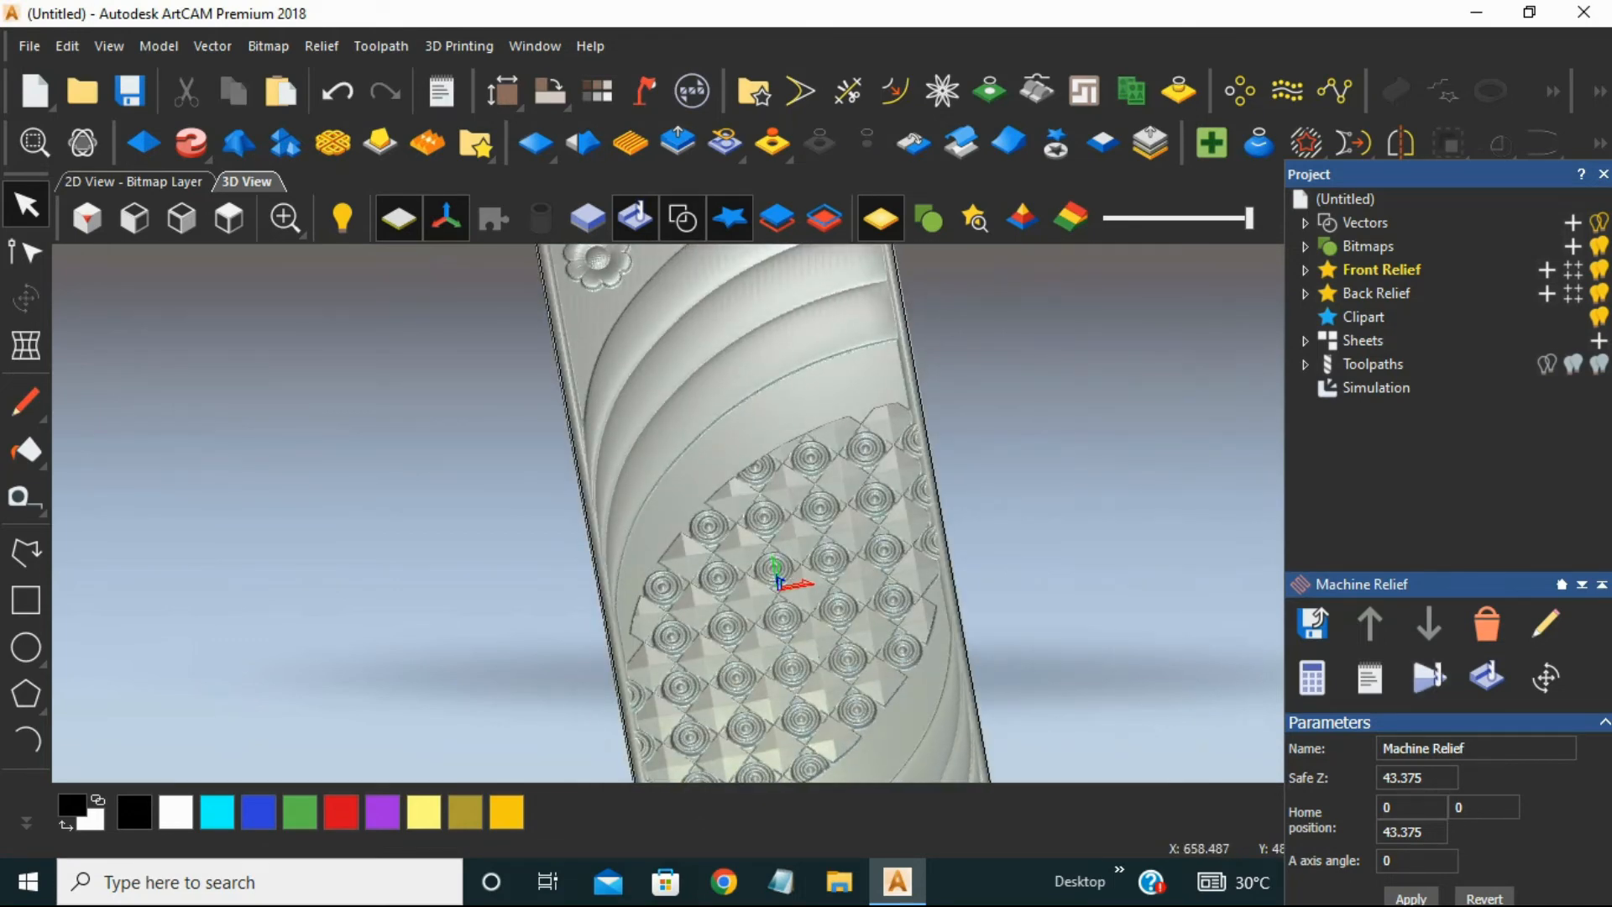
left_click(1377, 388)
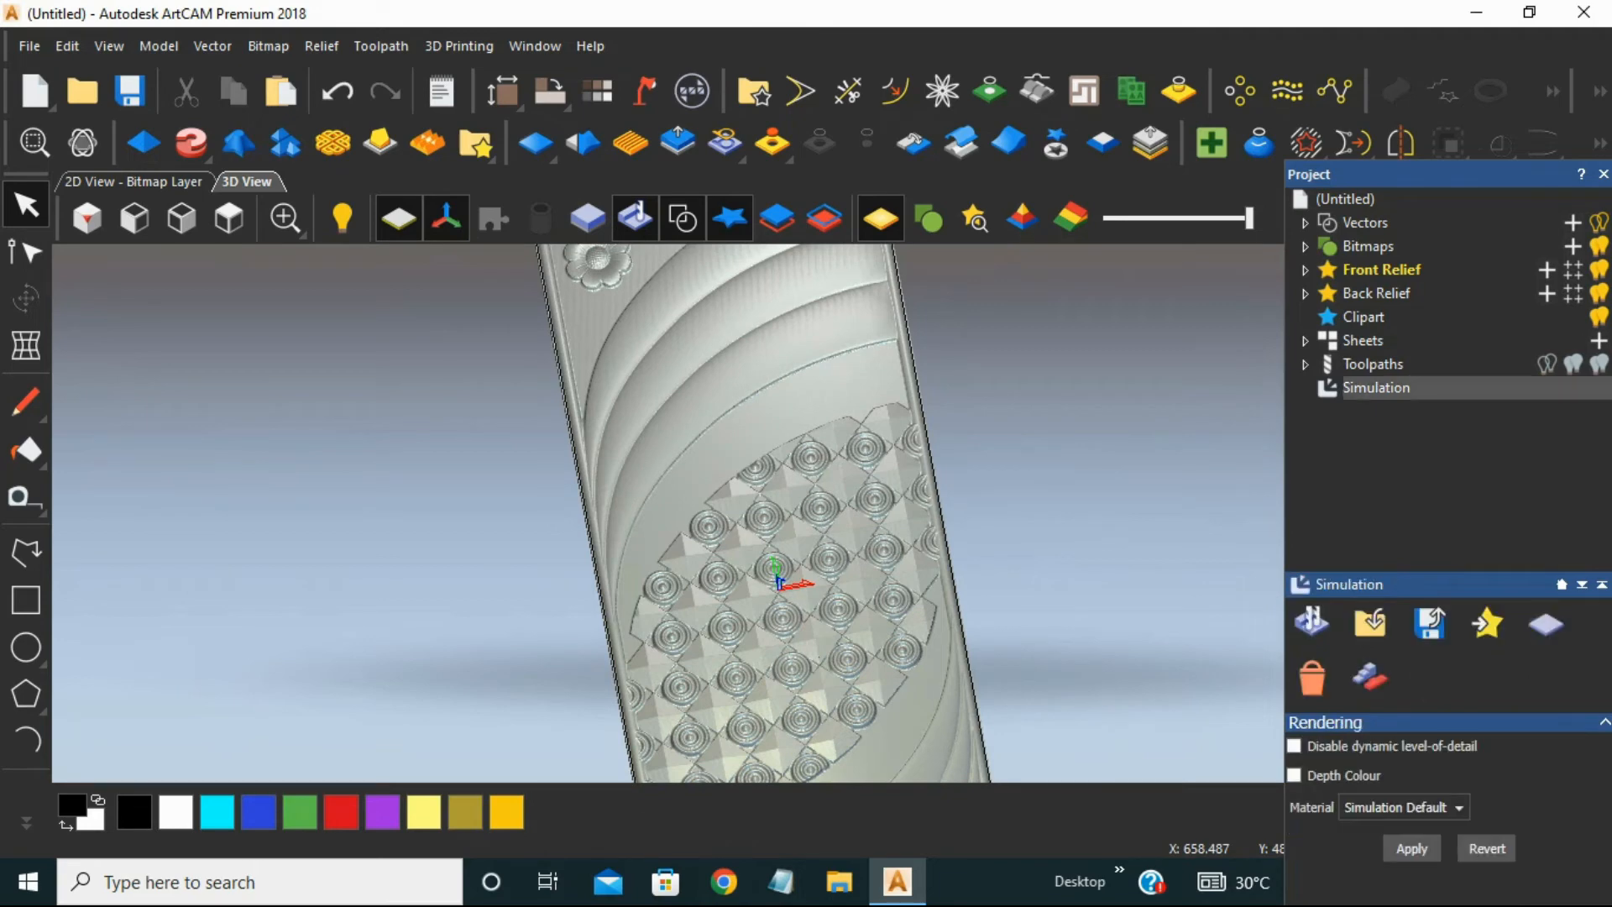
left_click(1406, 807)
scroll(1398, 704, "down", 1)
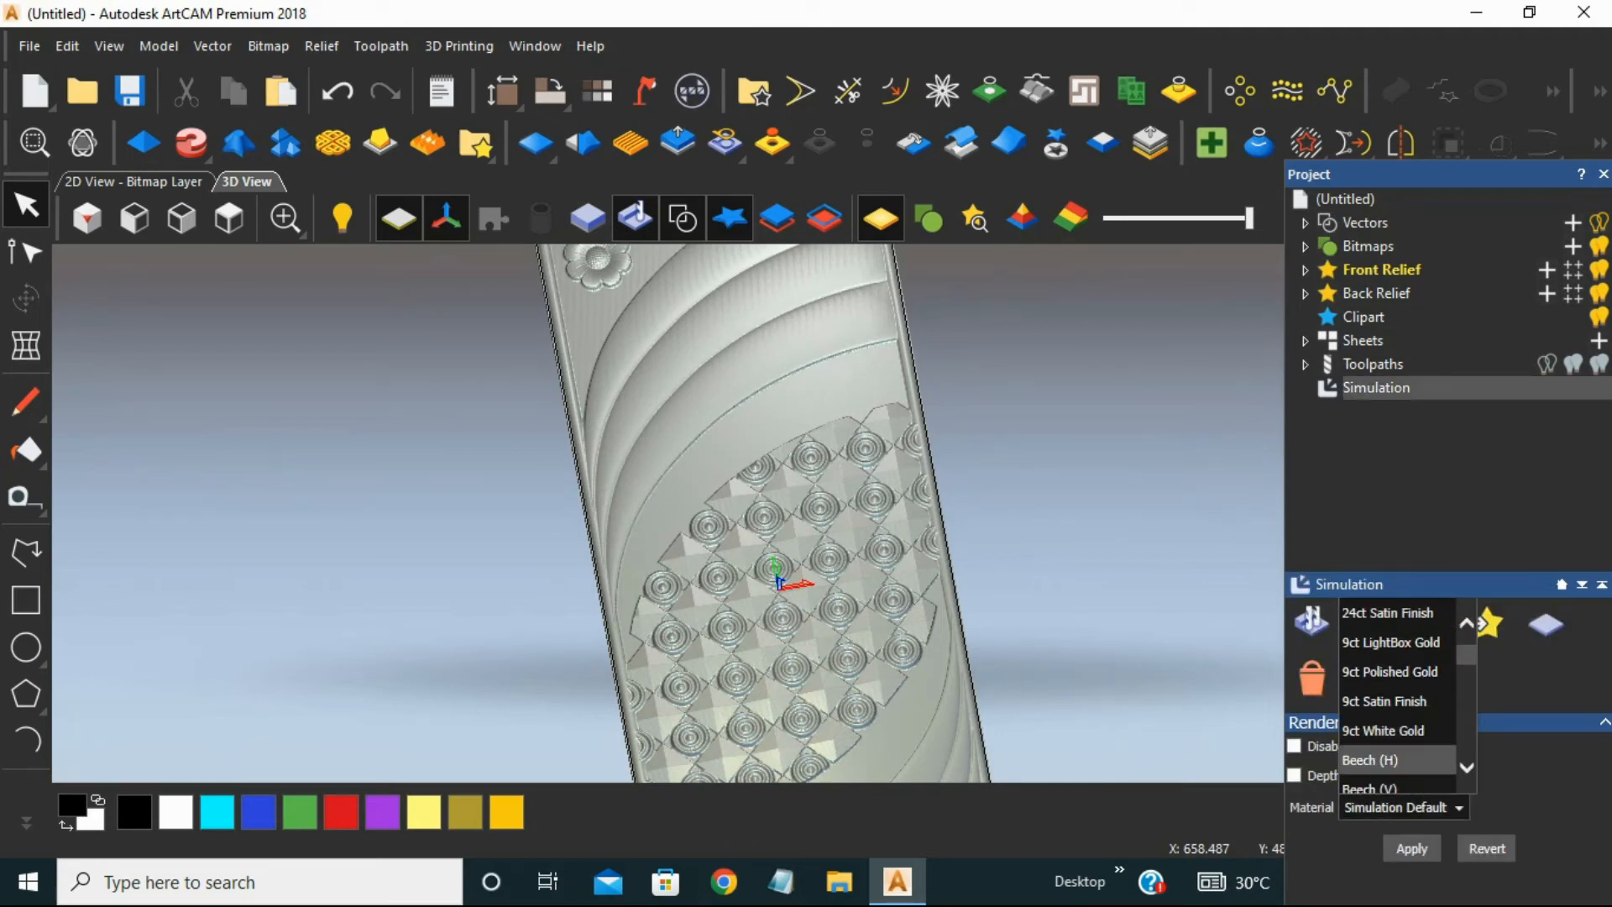
left_click(1377, 760)
left_click(1412, 849)
Examine the simulated beech door from isometric and front views, checking the carved pattern and edges up close.
scroll(833, 514, "down", 1)
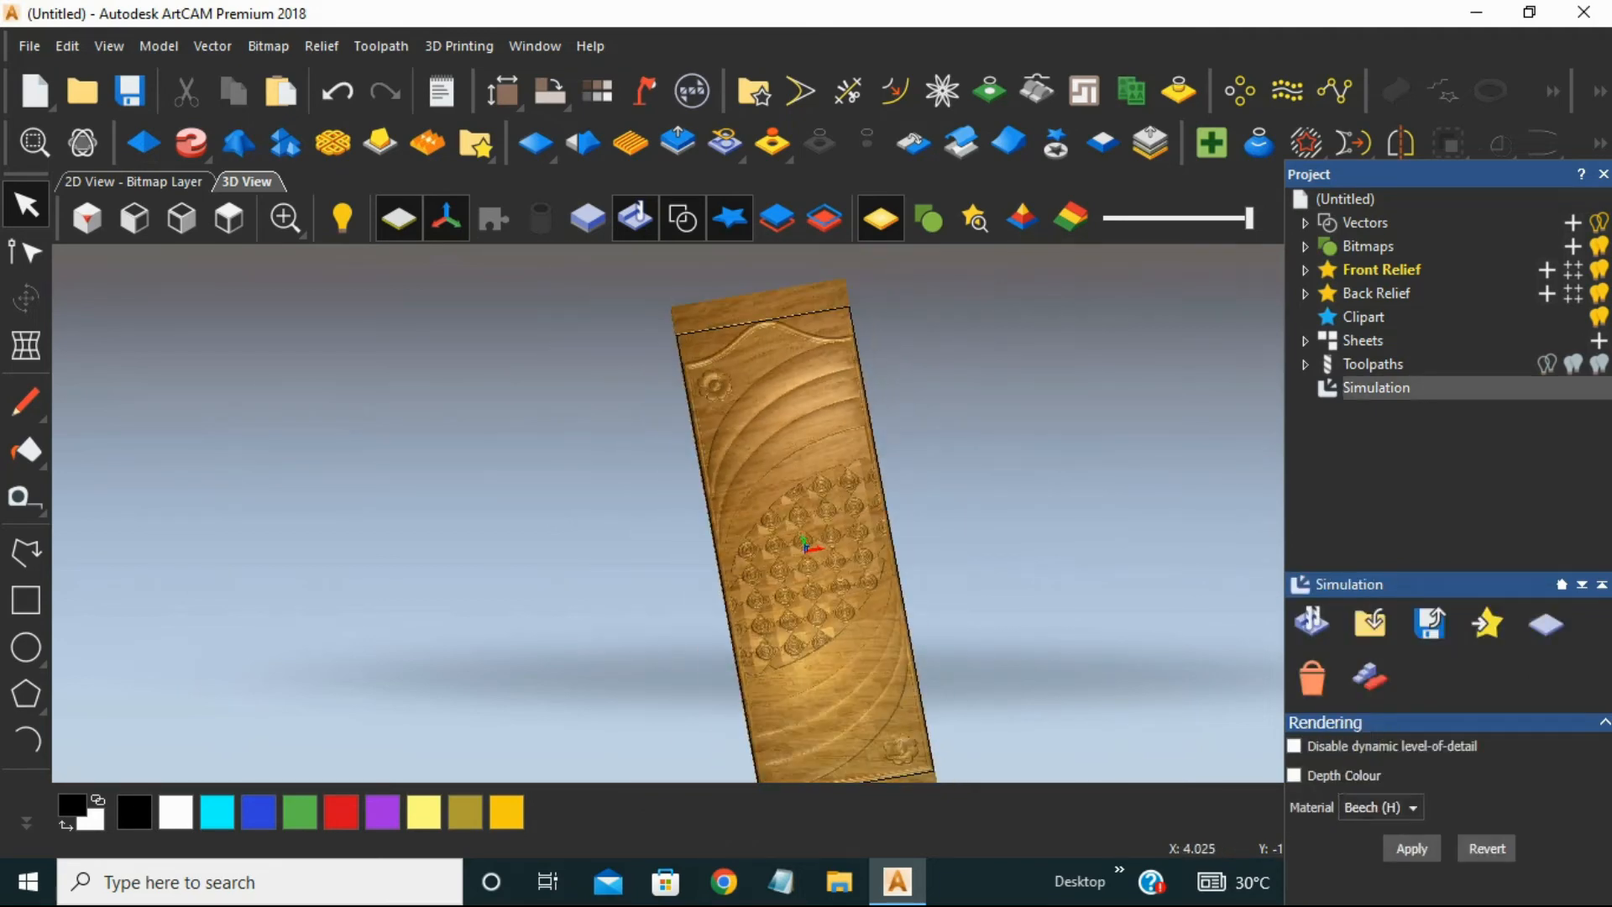
left_click_drag(810, 580, 794, 475)
left_click(88, 218)
left_click(88, 218)
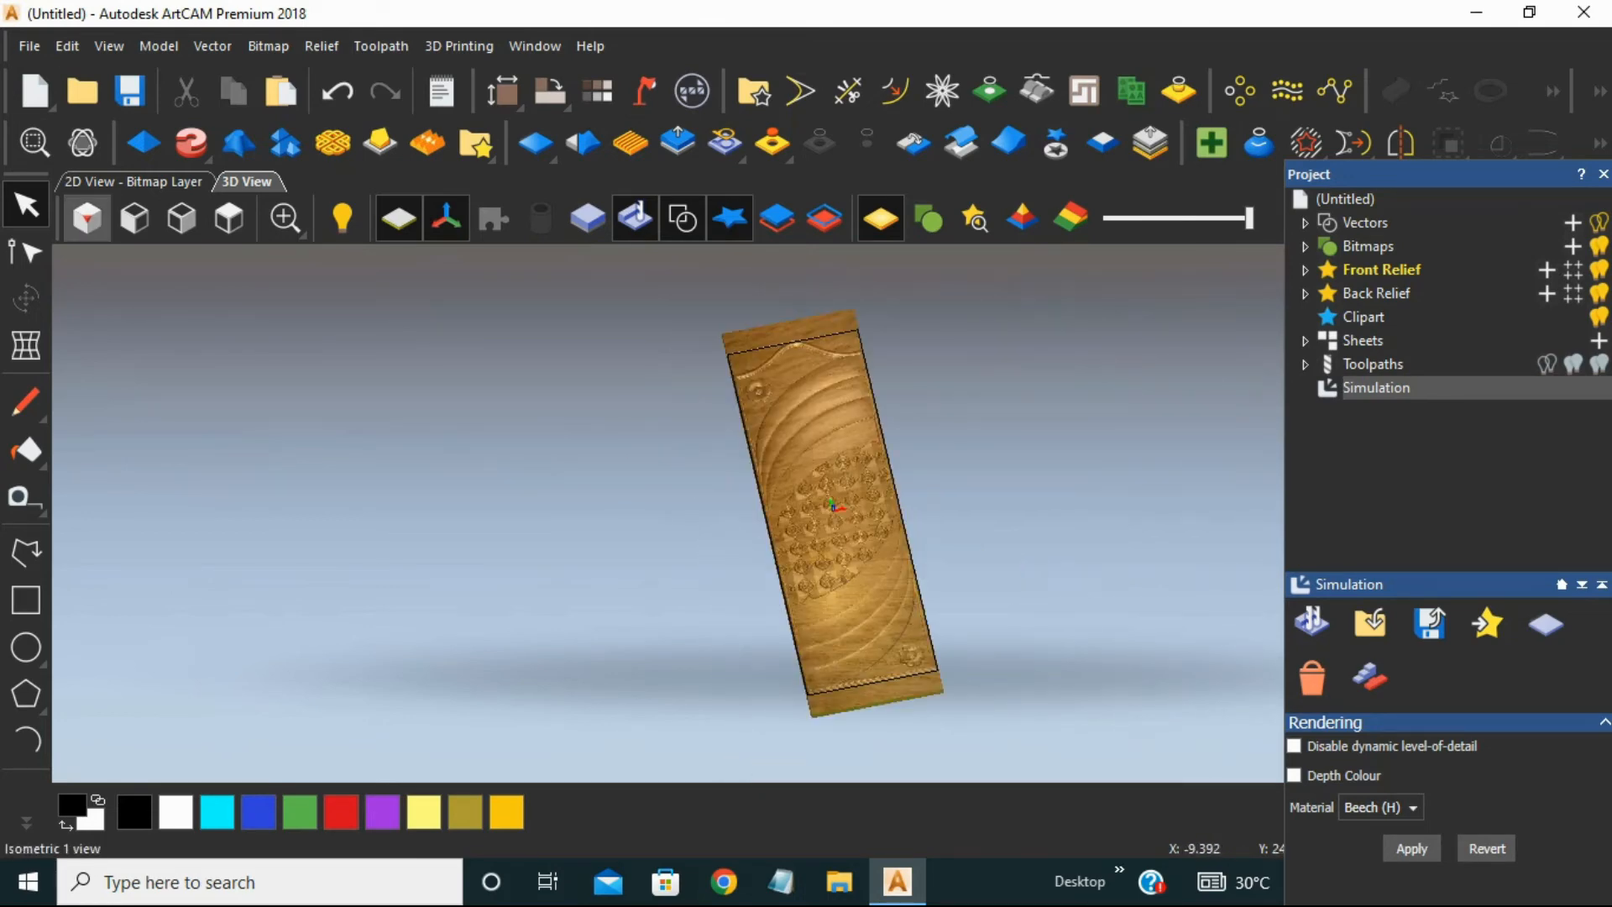
scroll(855, 481, "up", 4)
scroll(852, 571, "down", 4)
scroll(815, 370, "up", 3)
left_click_drag(816, 461, 827, 504)
scroll(831, 513, "down", 4)
scroll(831, 518, "down", 2)
scroll(840, 620, "up", 5)
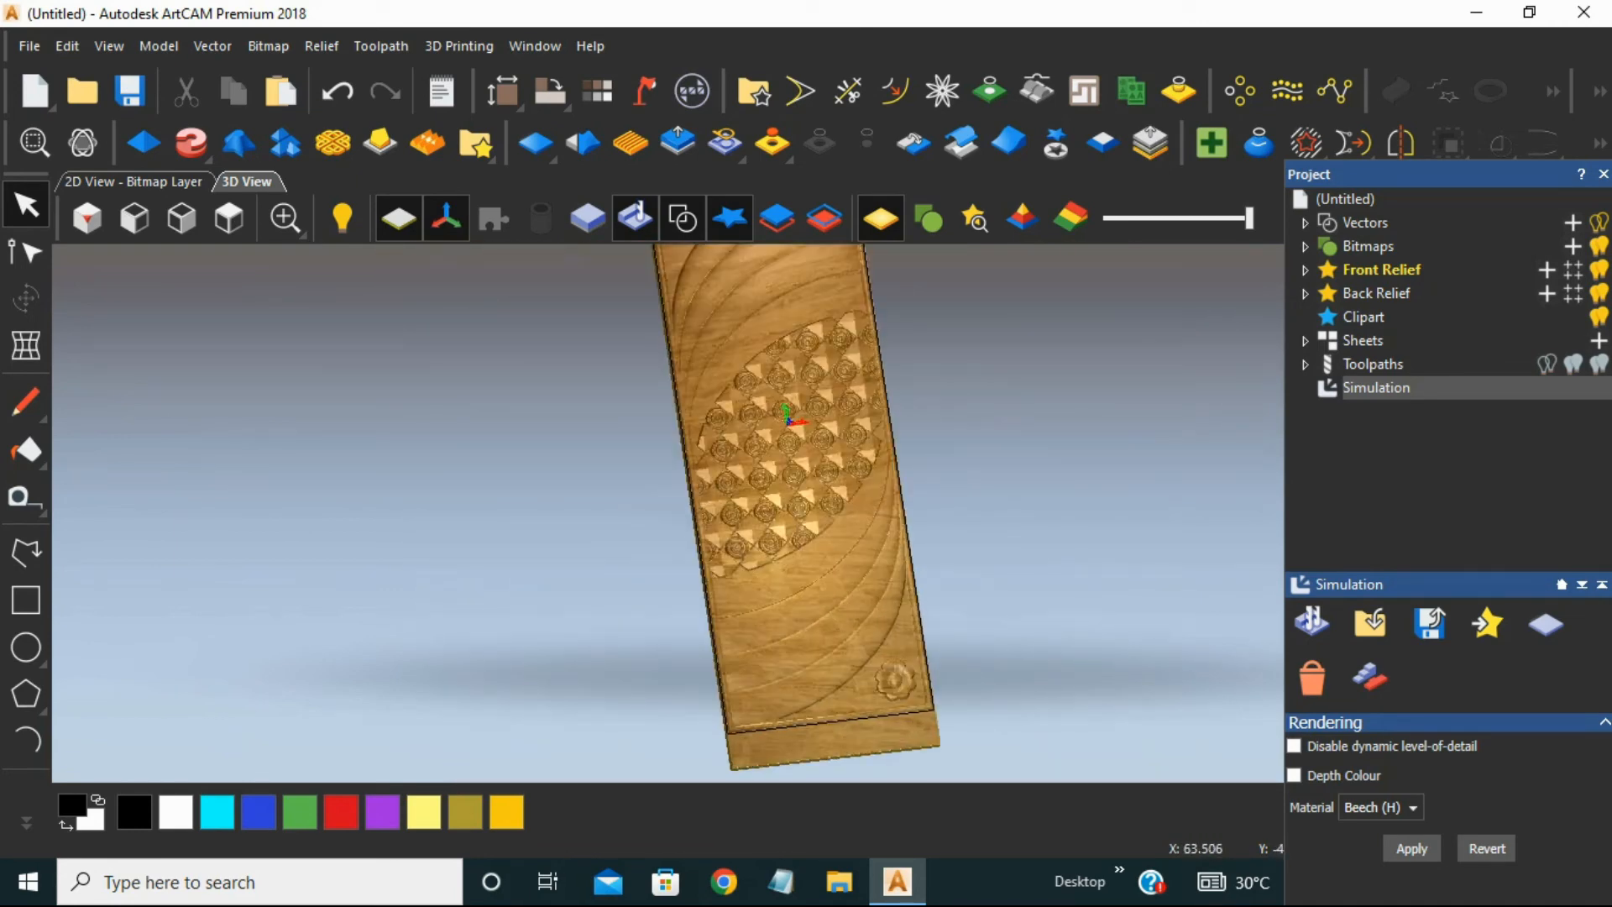
left_click(229, 219)
left_click(134, 218)
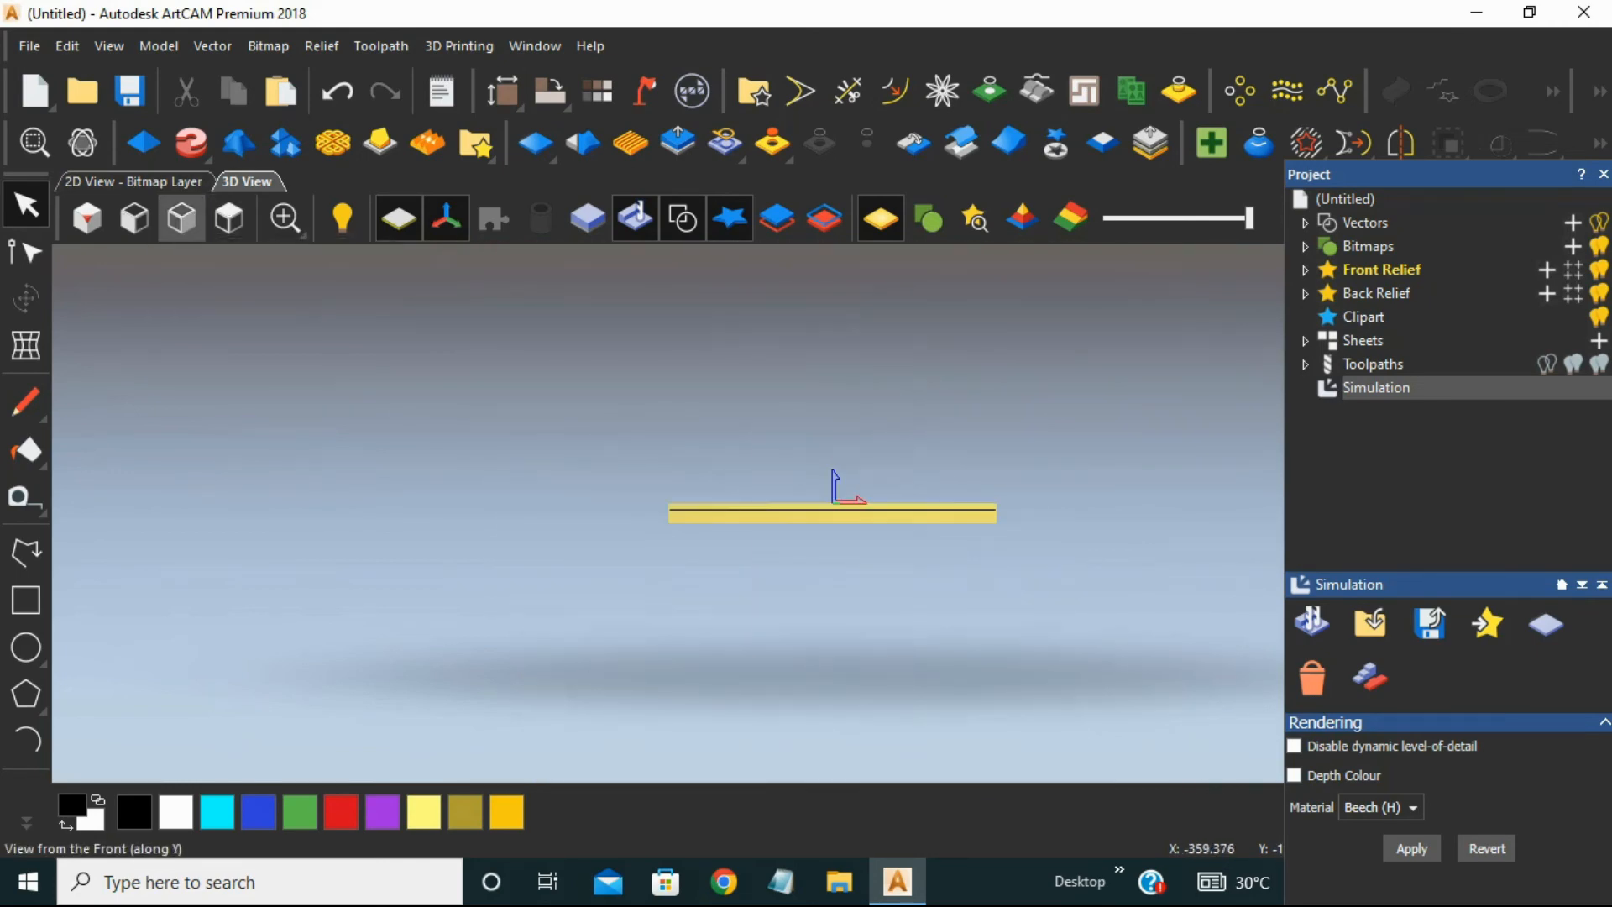
left_click(87, 218)
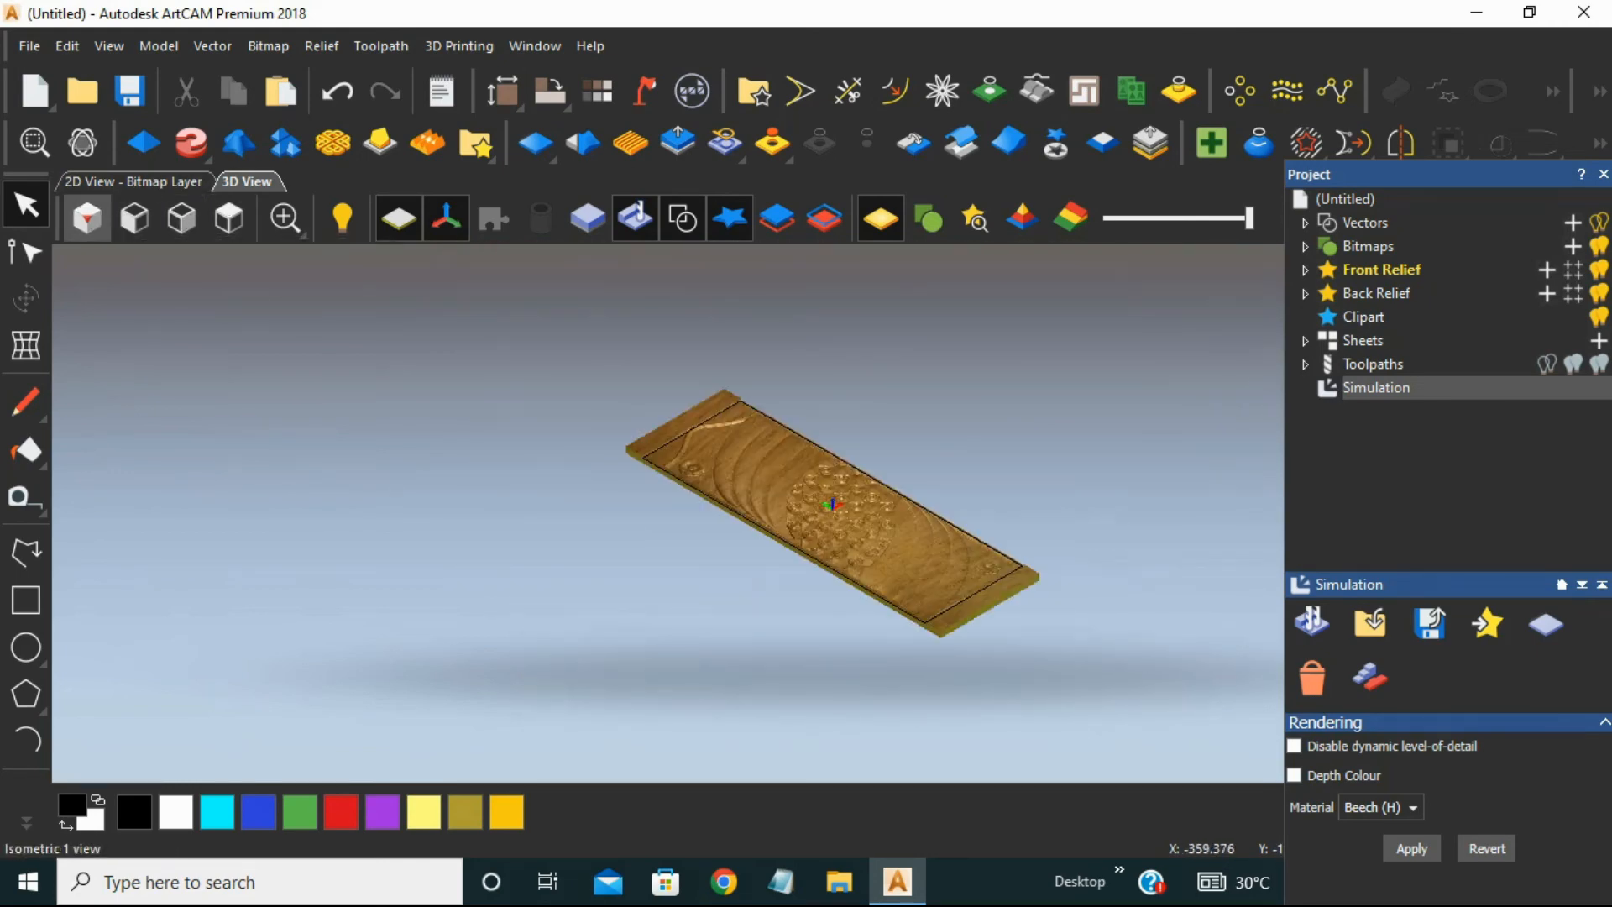
left_click(88, 219)
scroll(789, 472, "up", 6)
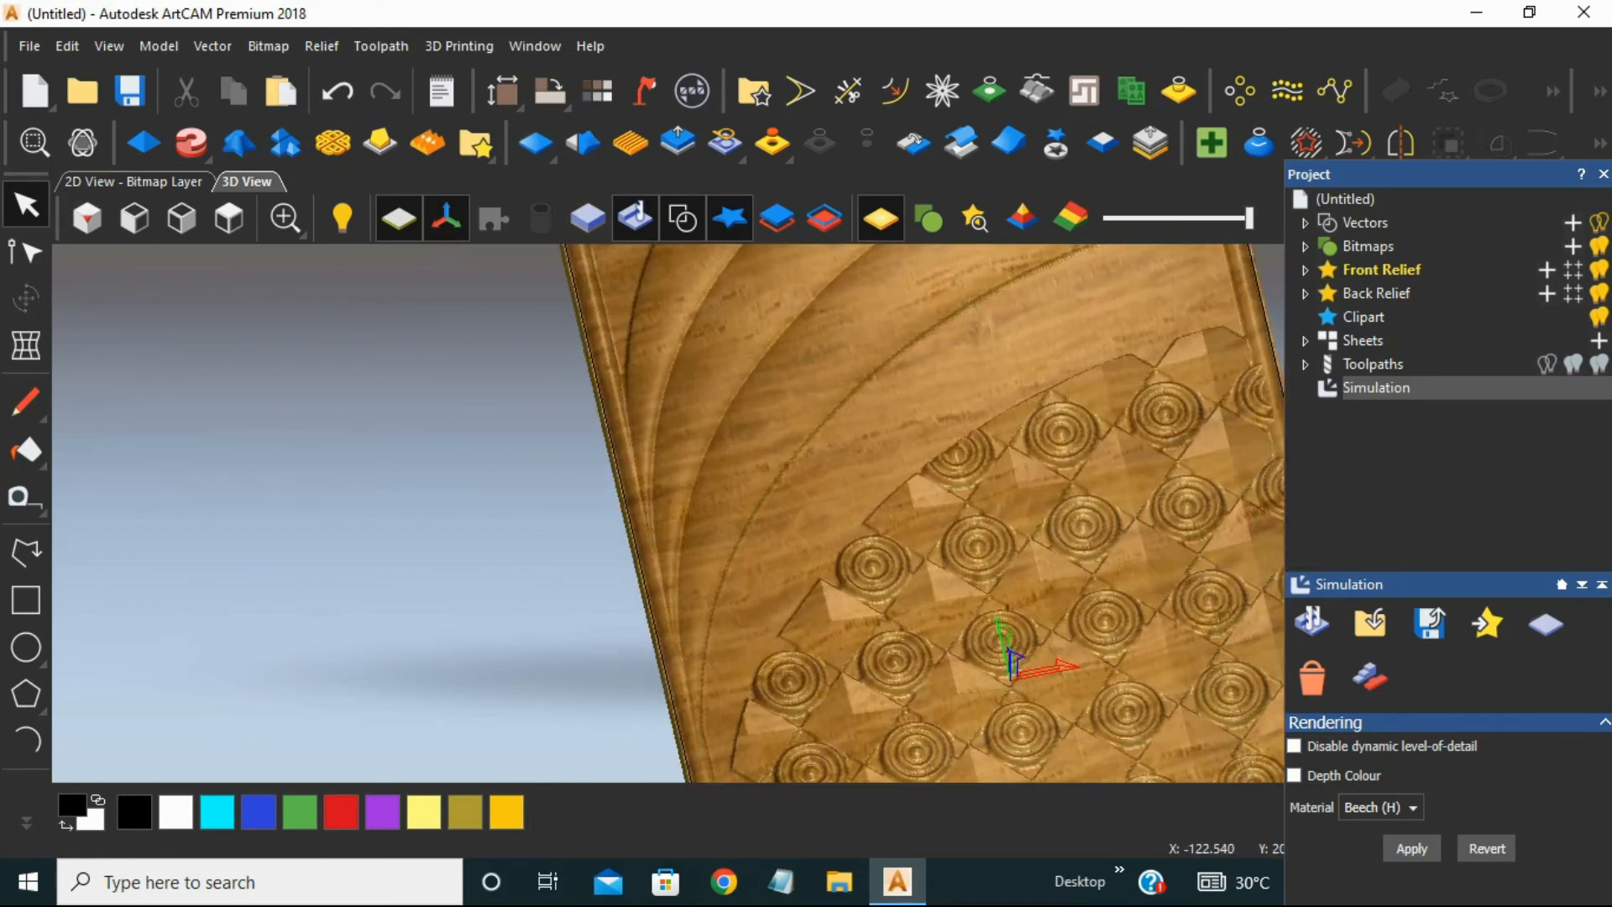
scroll(827, 510, "down", 6)
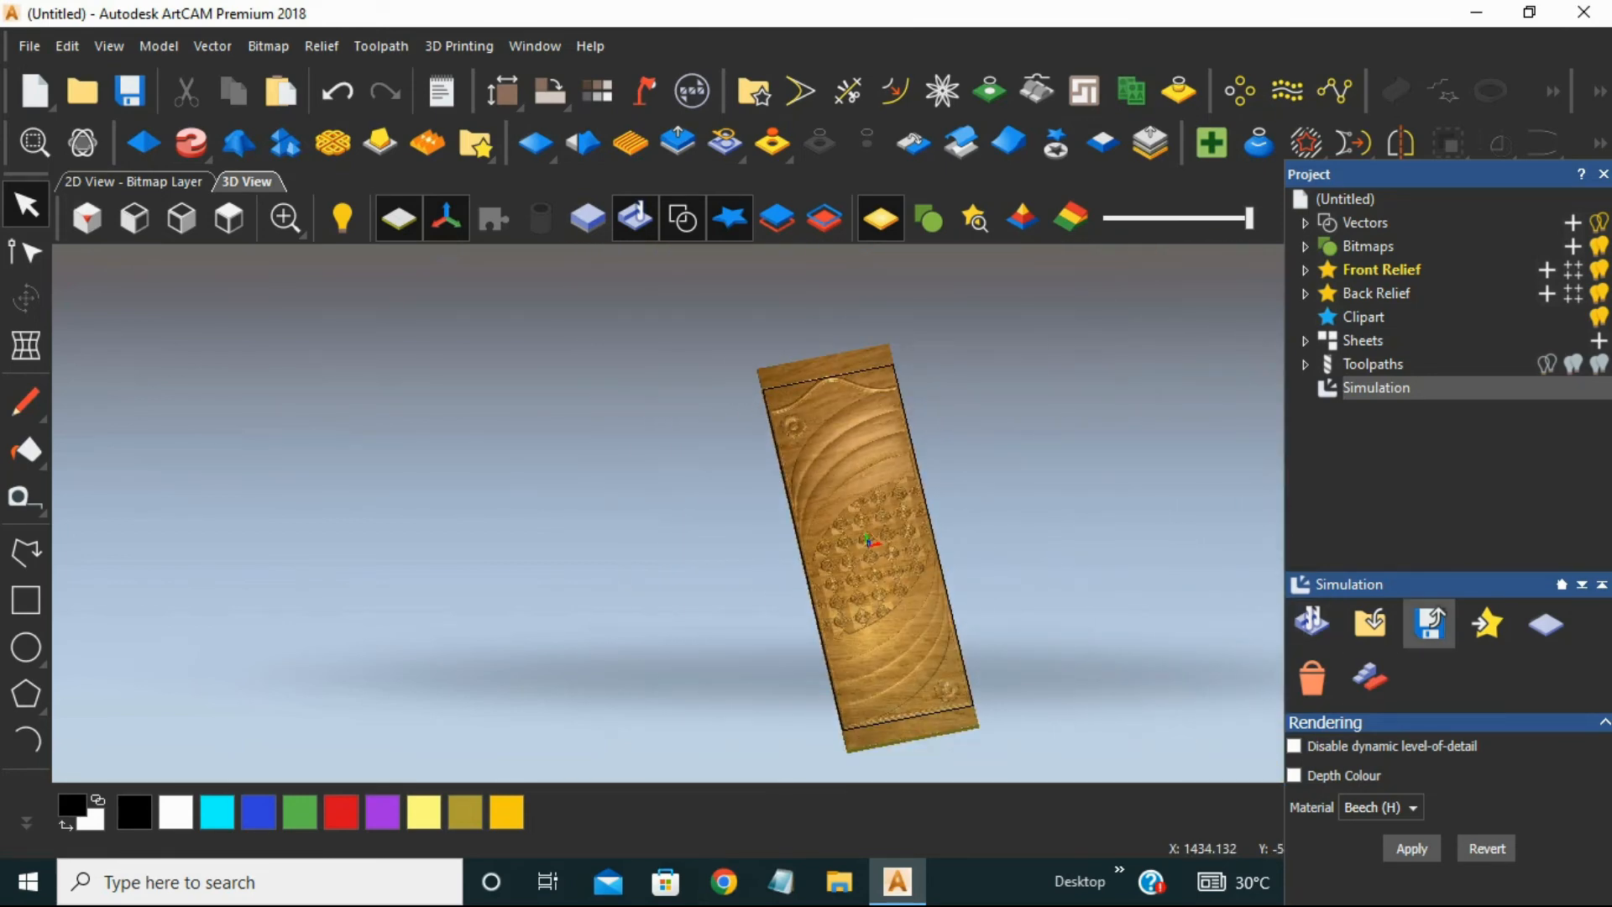
left_click(1430, 622)
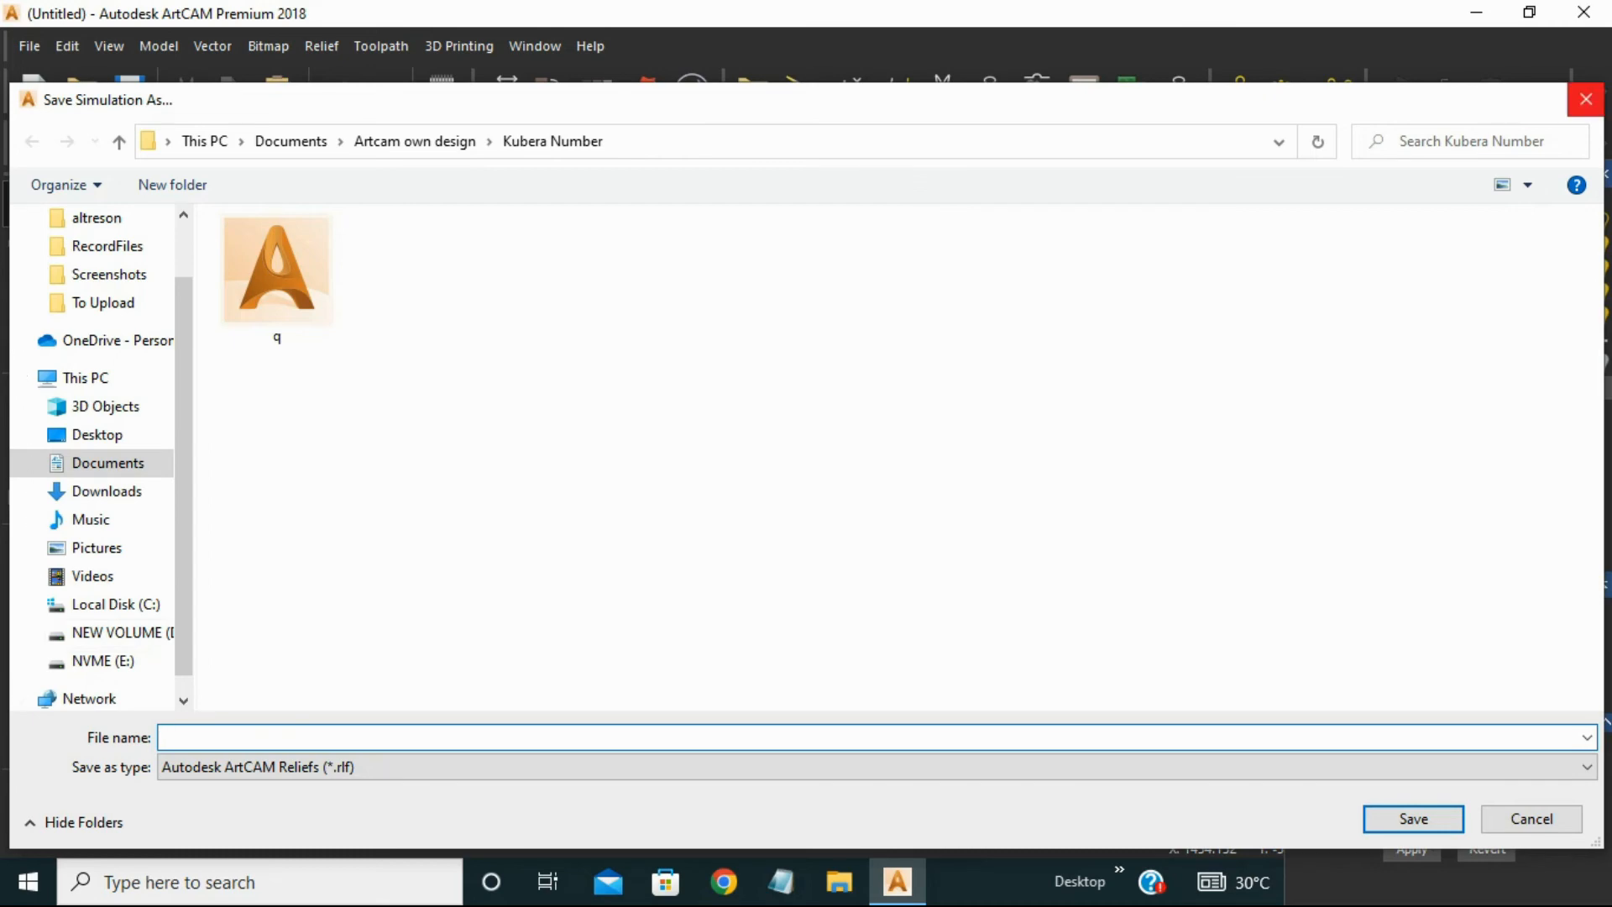
left_click(1586, 99)
left_click(1362, 341)
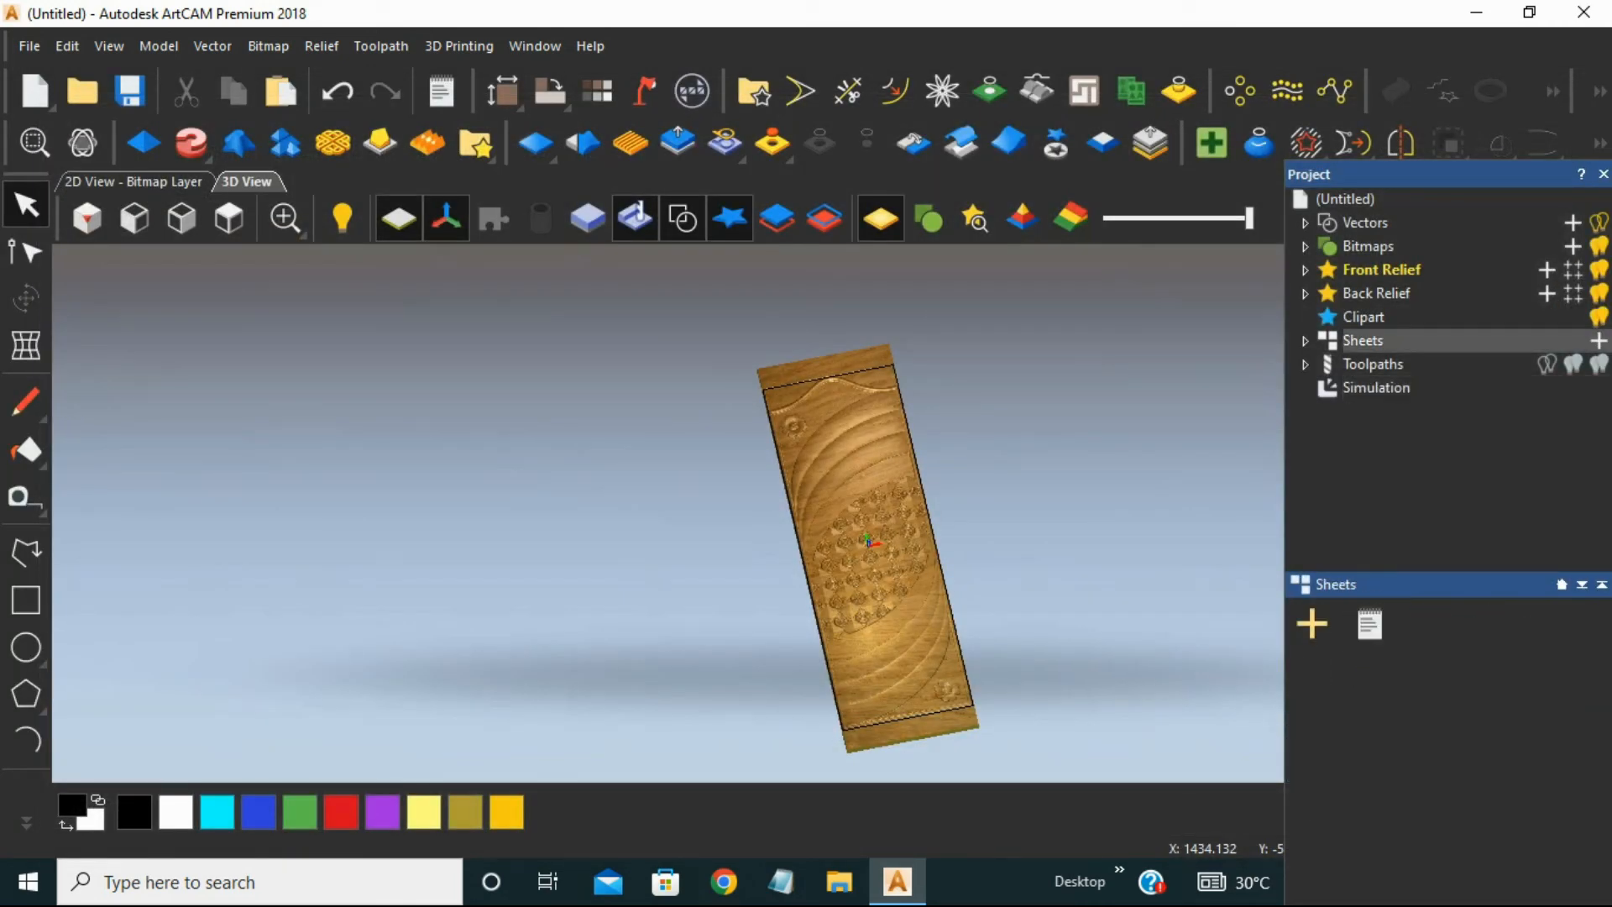
Save the Ball Nose 6 mm Finishing toolpath in G-Code (mm) (*.tap) format as 1 in the waste folder, overwriting the existing file.
left_click(1373, 364)
left_click(1313, 651)
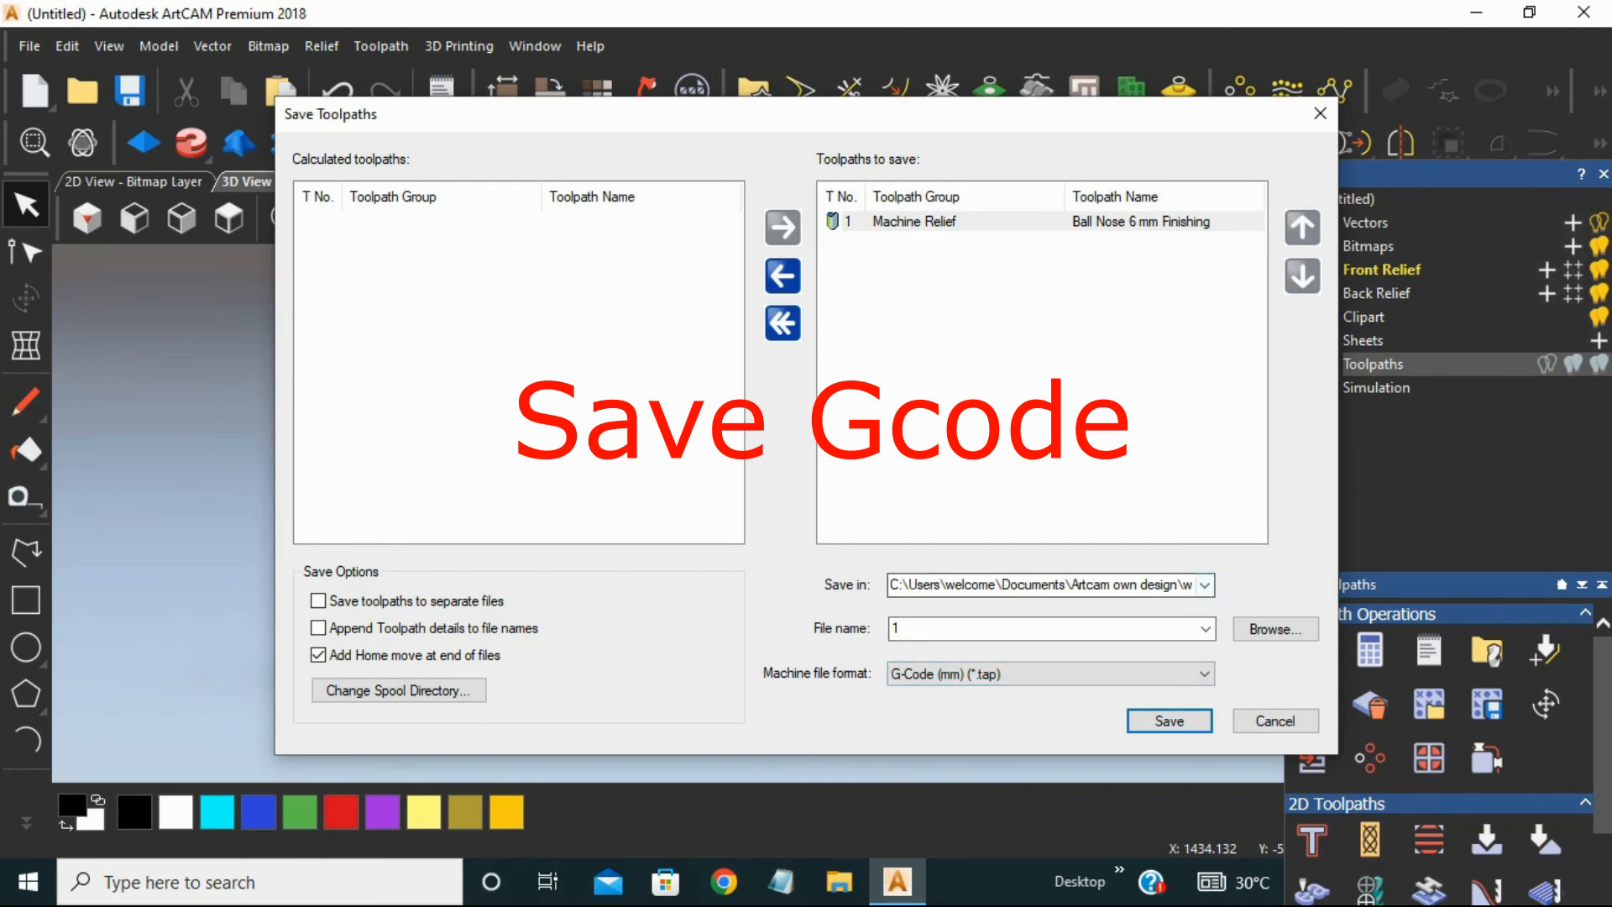
left_click(1276, 629)
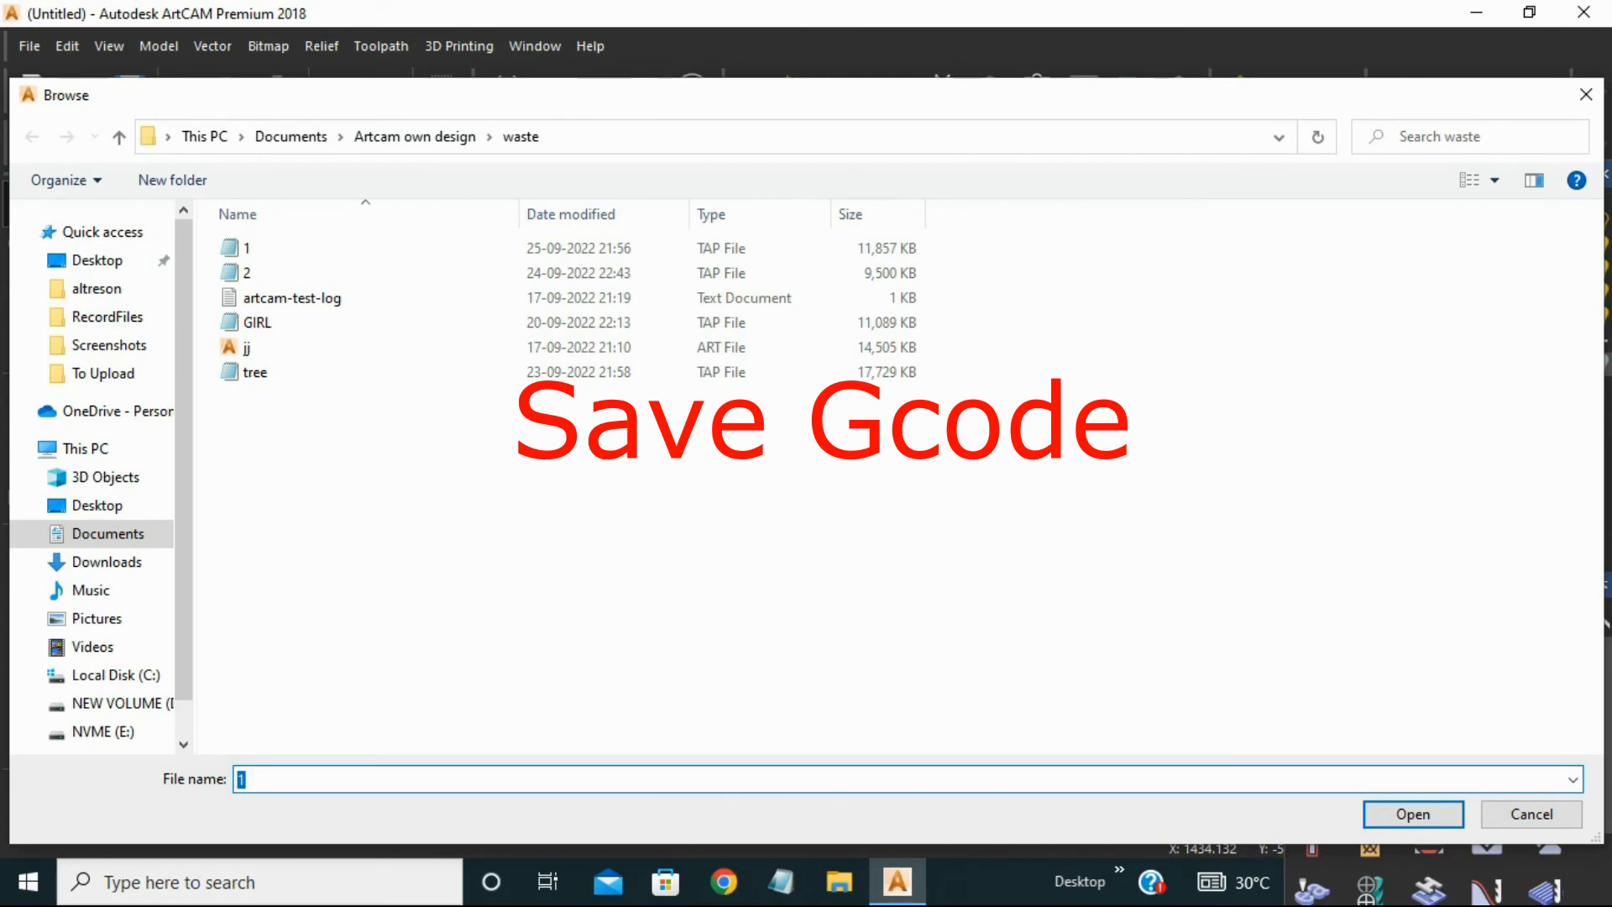
left_click(1413, 819)
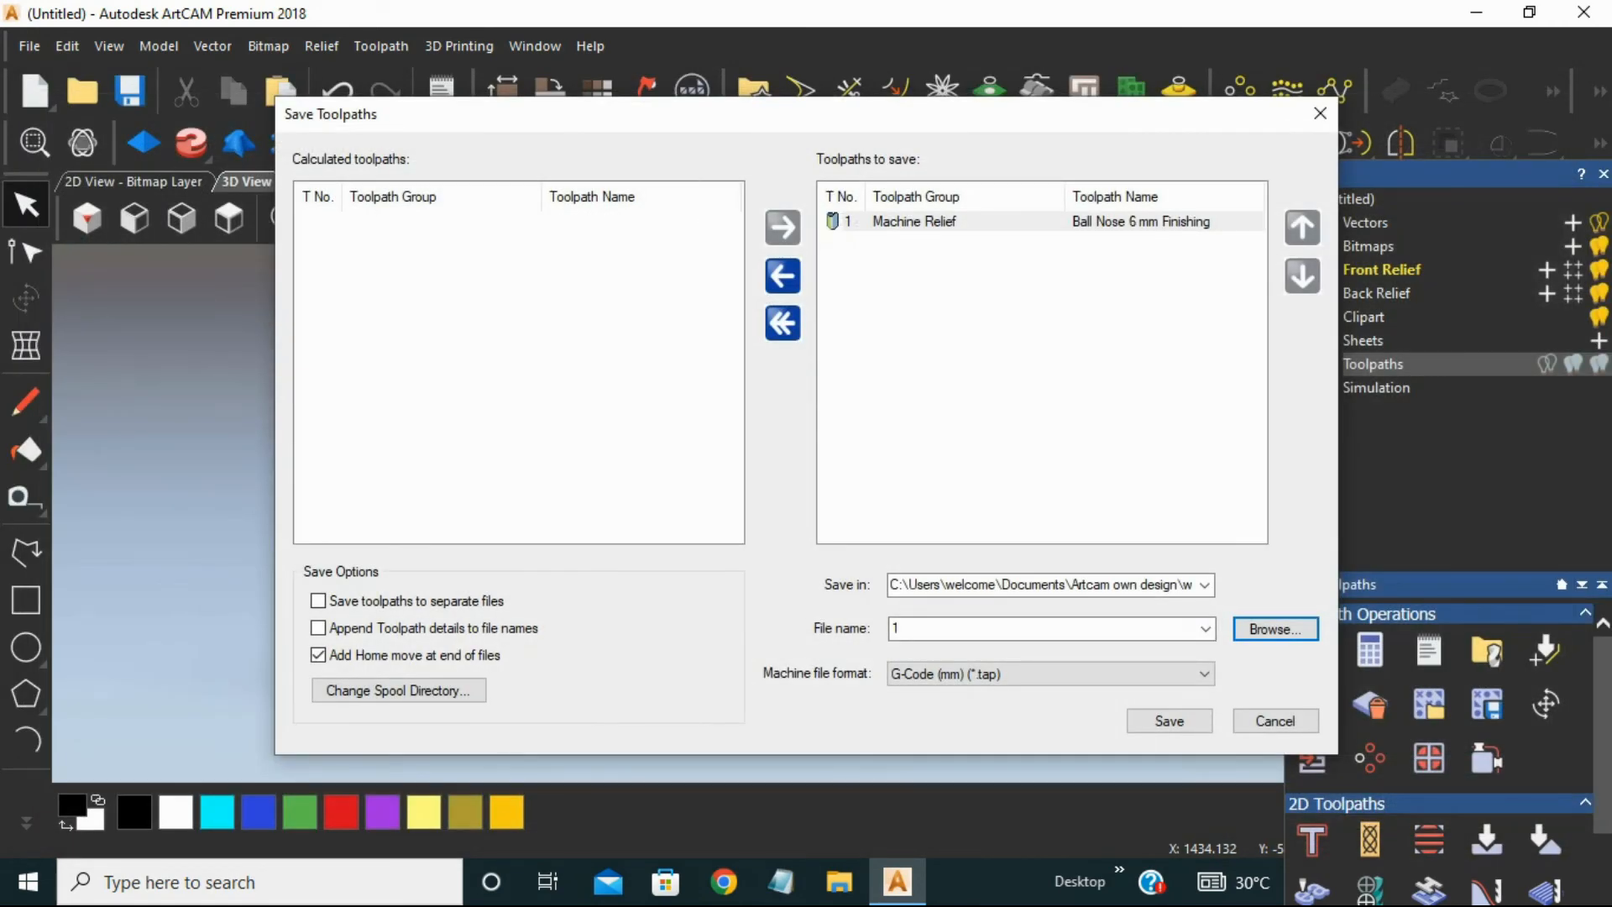
left_click(1050, 673)
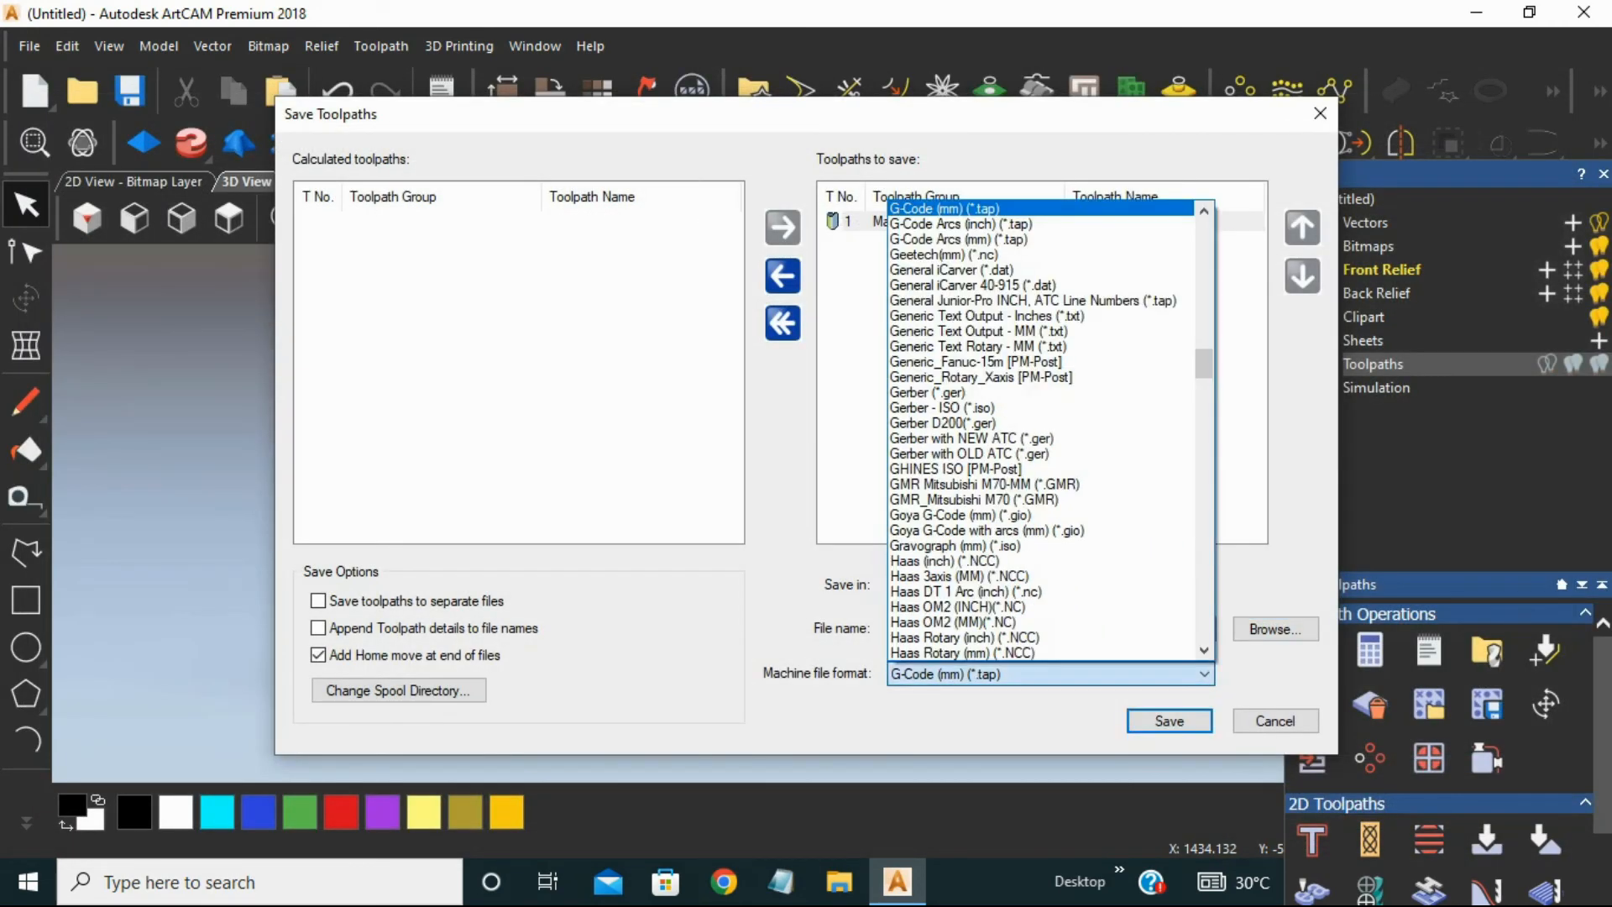
left_click(1049, 673)
double_click(923, 628)
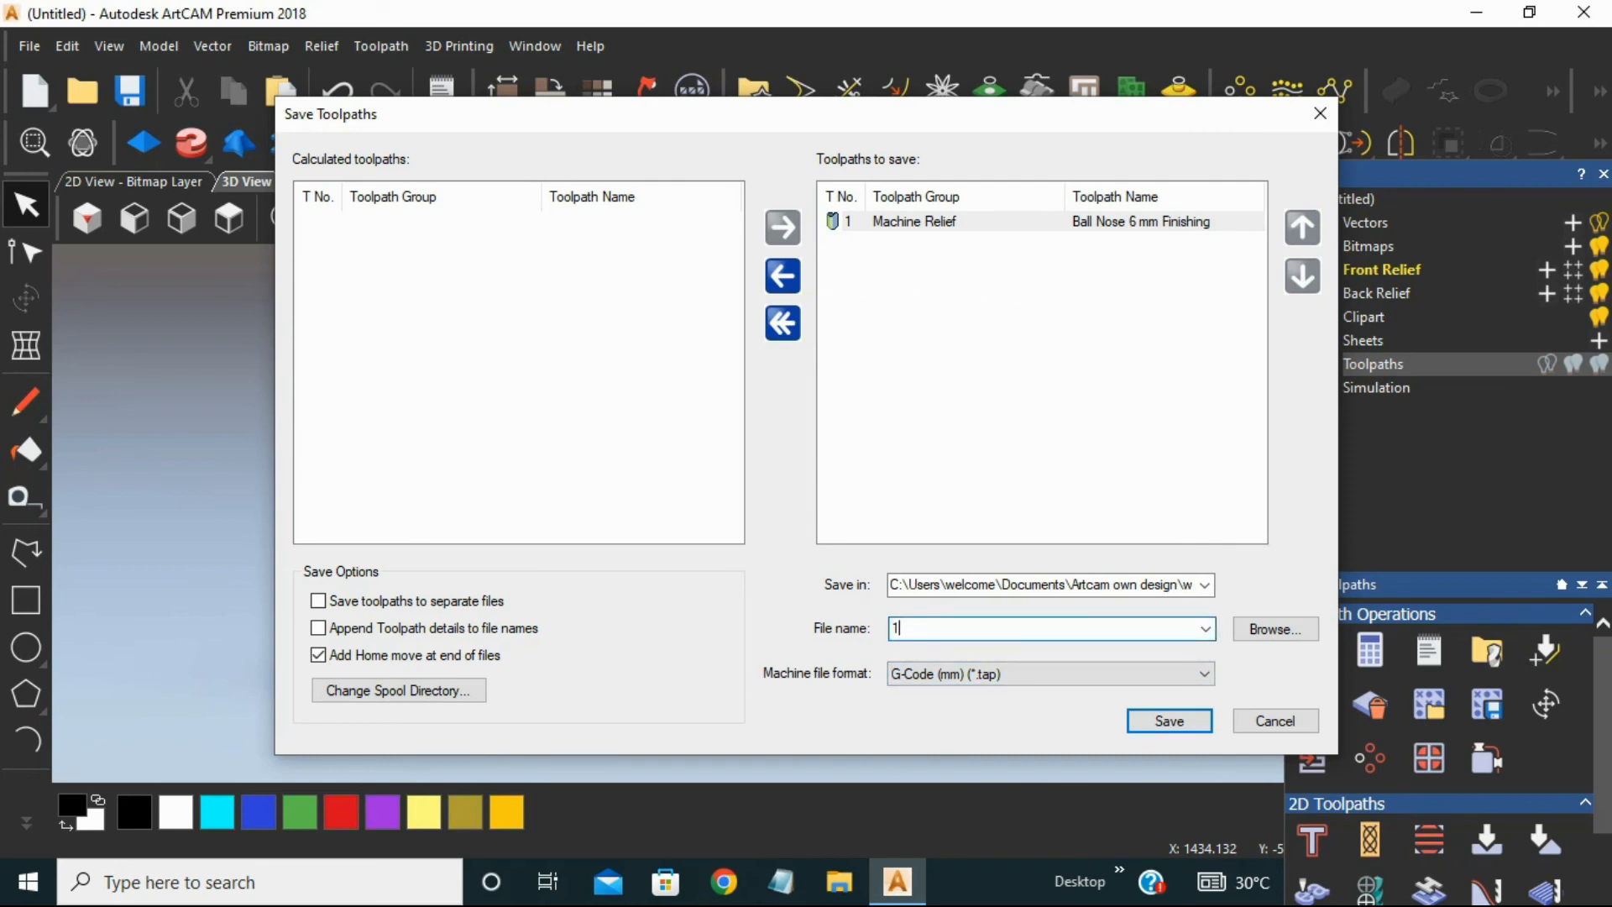
key("Return")
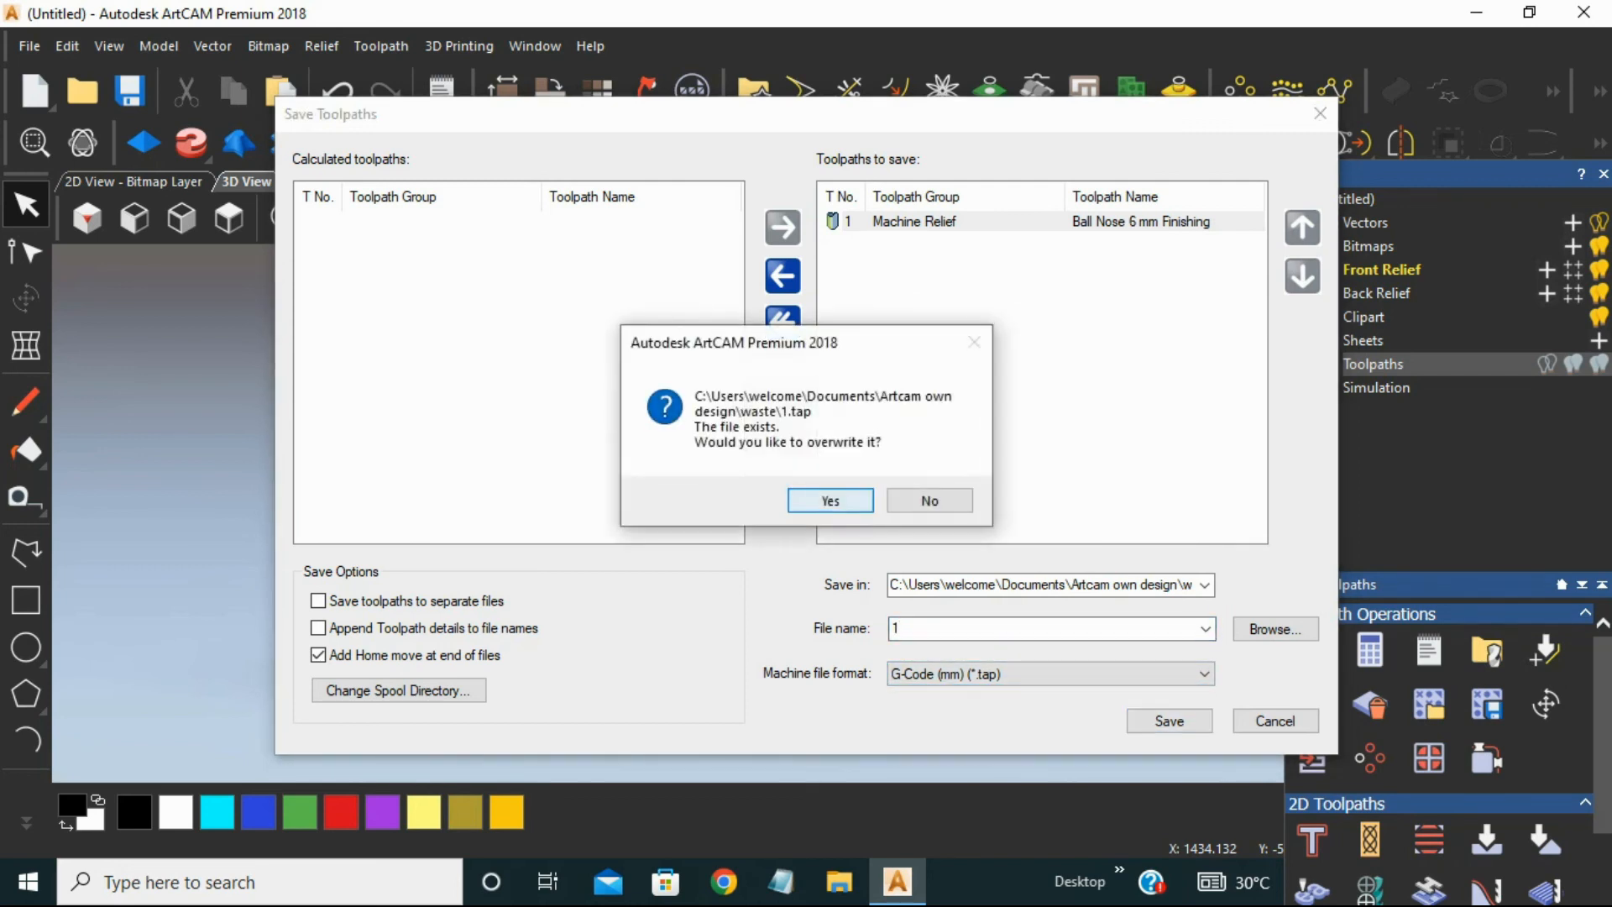
key("Return")
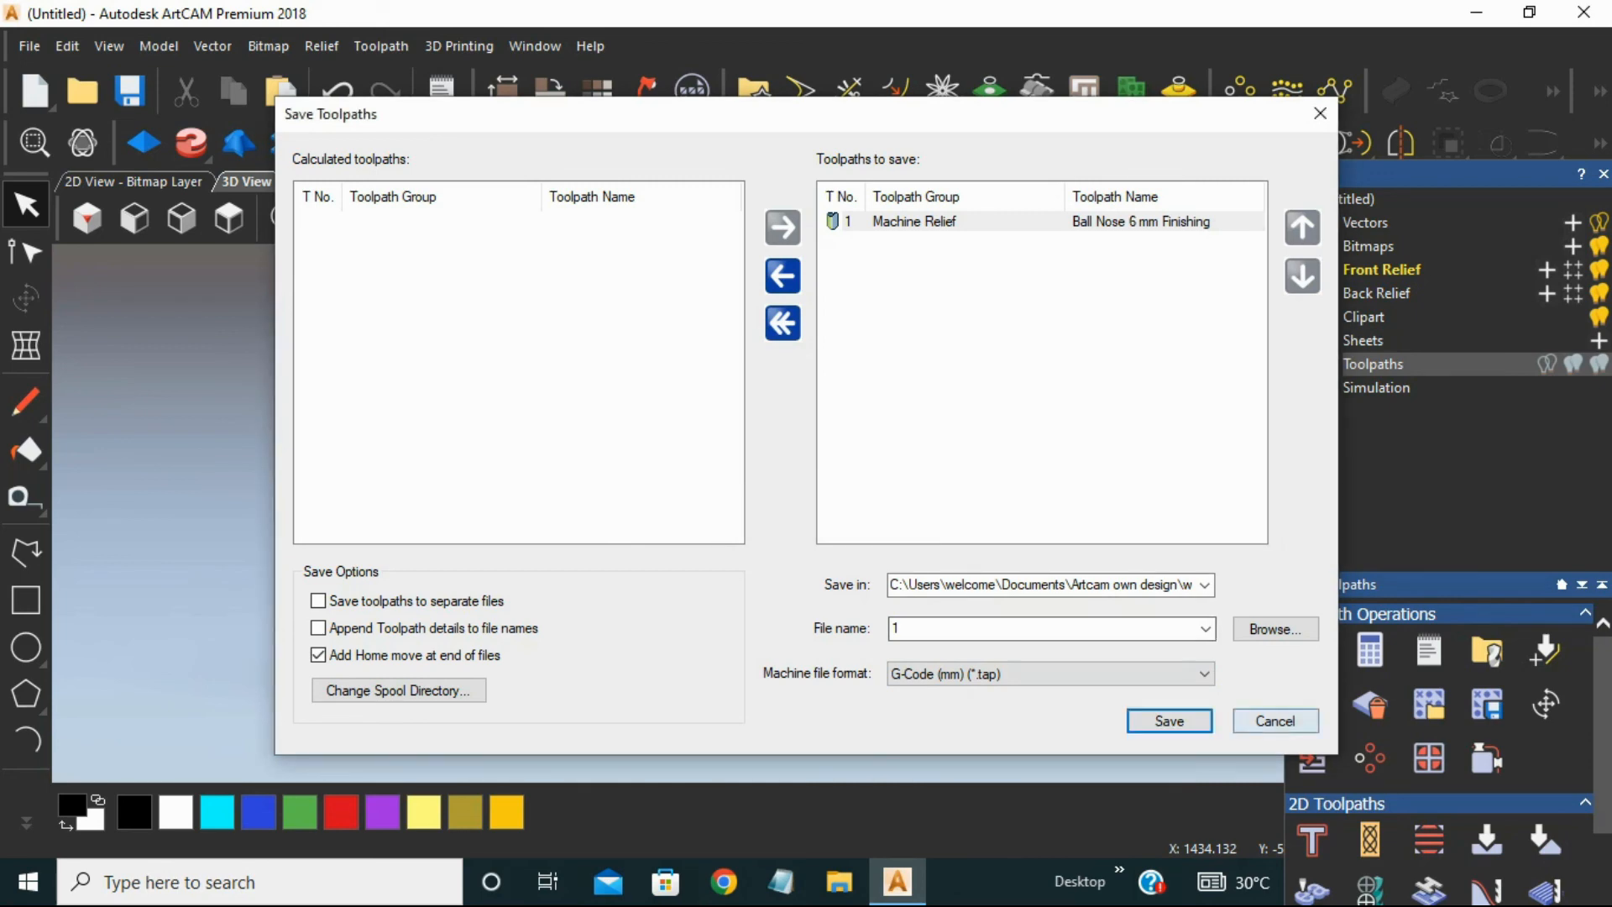
left_click(1296, 720)
left_click(29, 46)
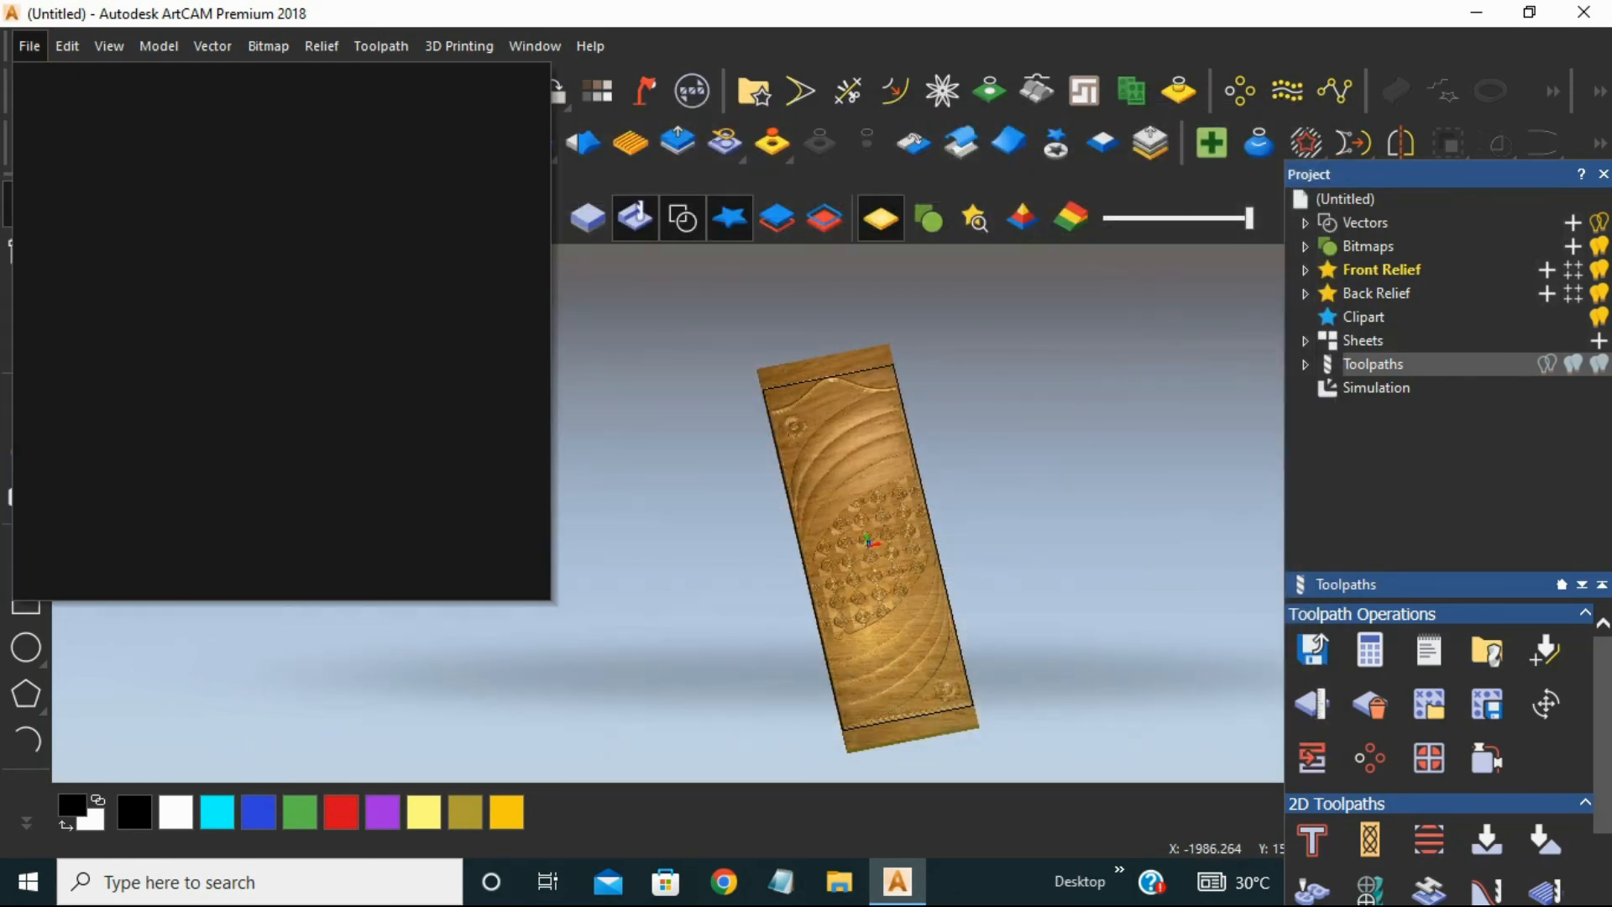
left_click(63, 267)
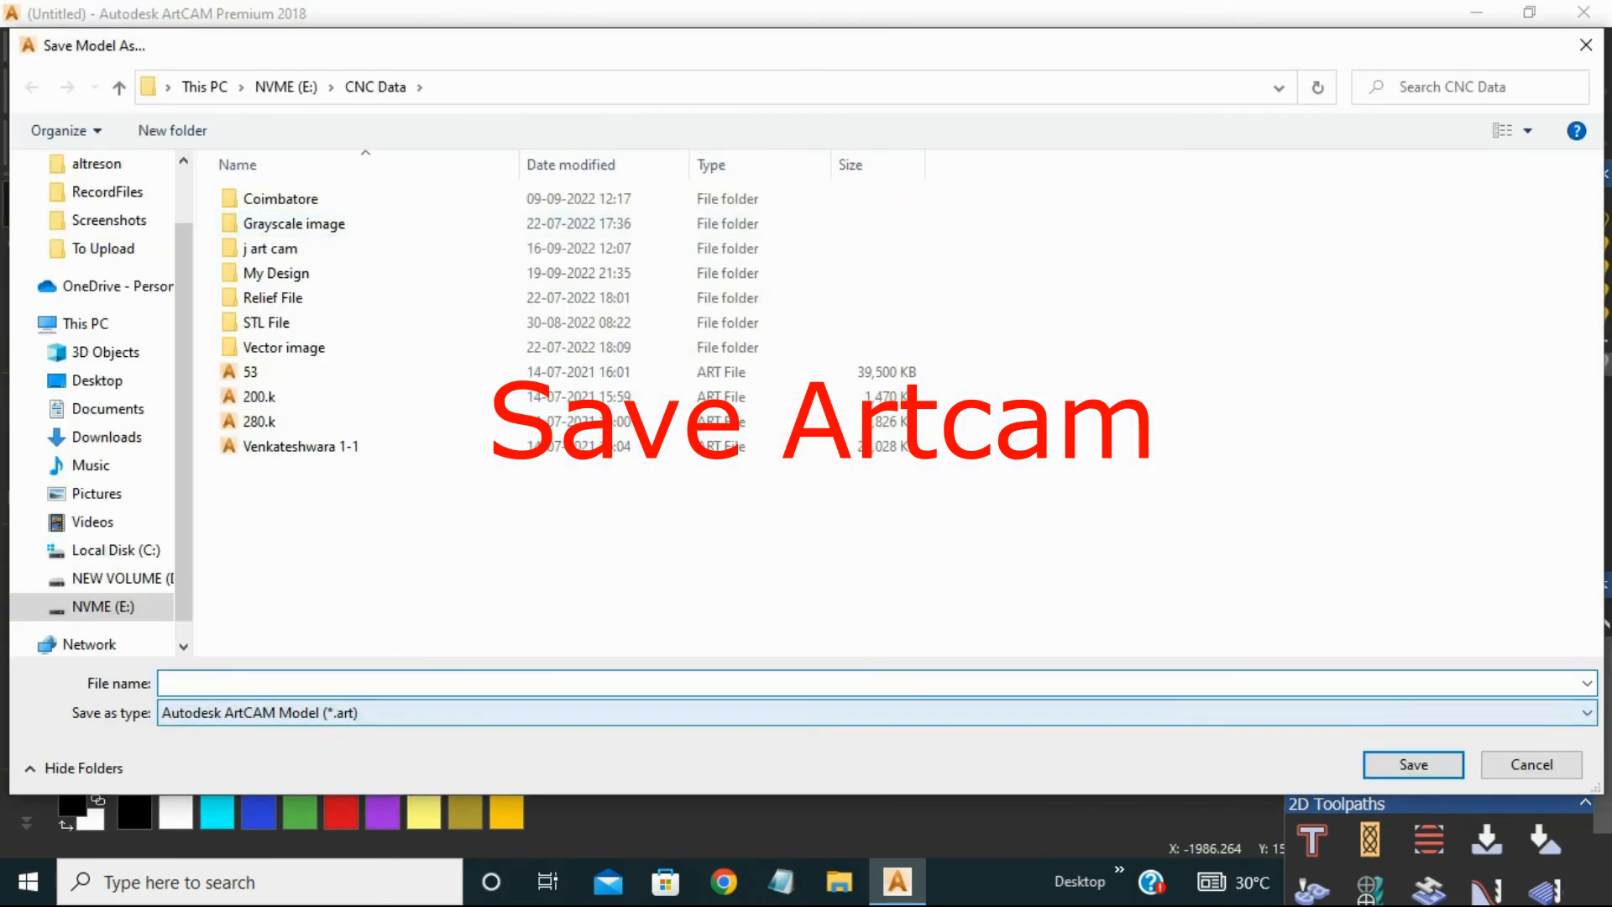
left_click(1531, 765)
Close the program and discard the unsaved model changes.
left_click(1583, 12)
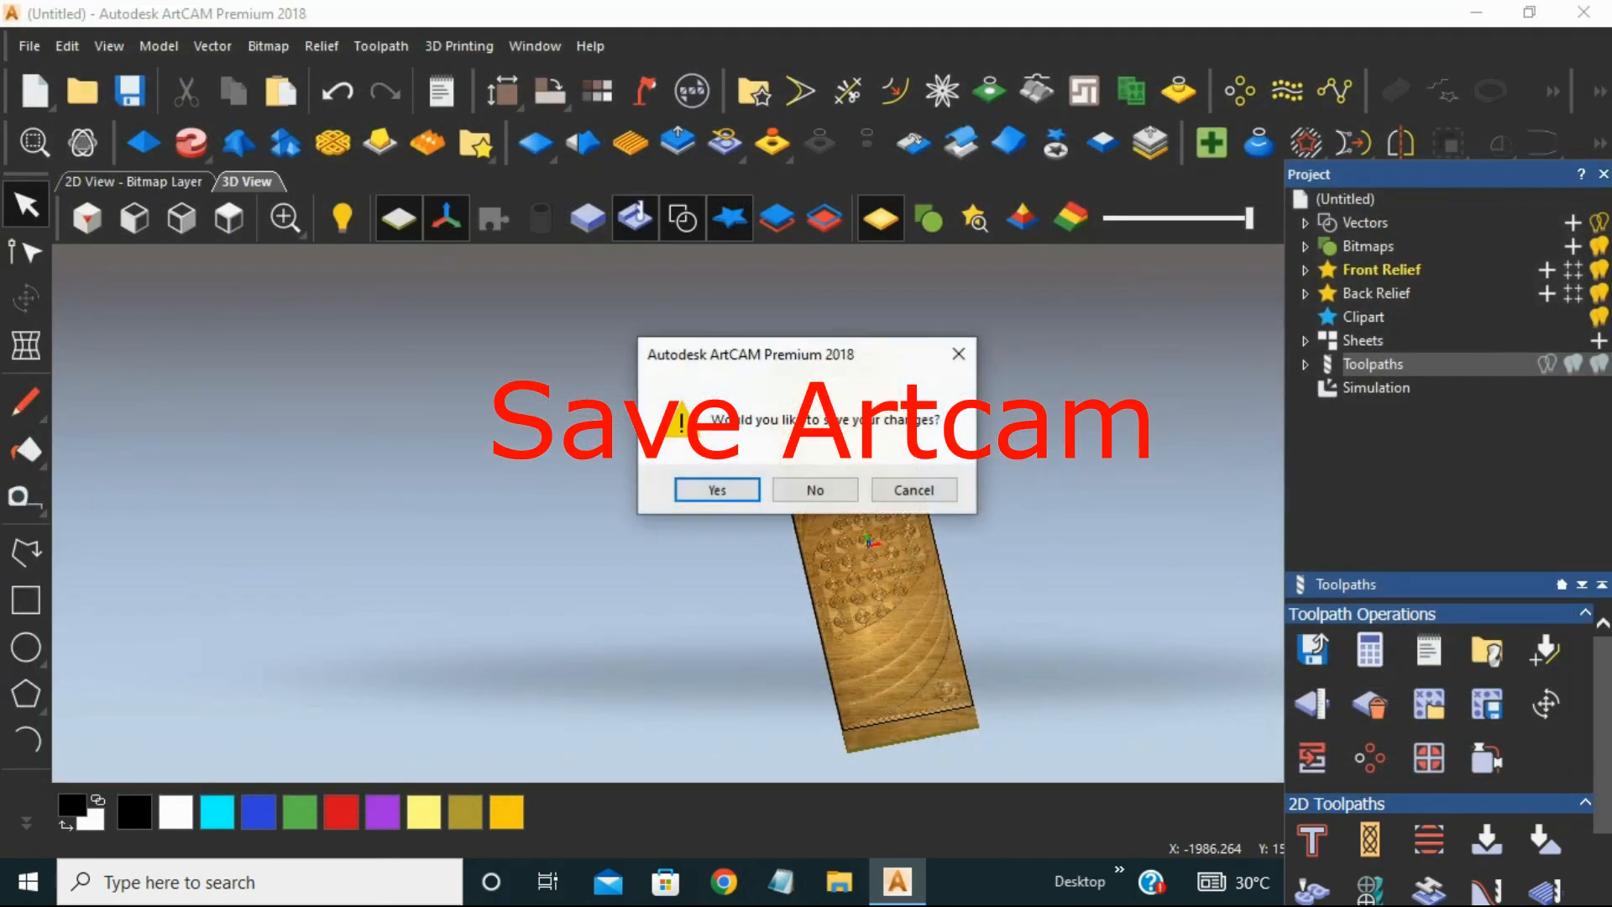
left_click(815, 490)
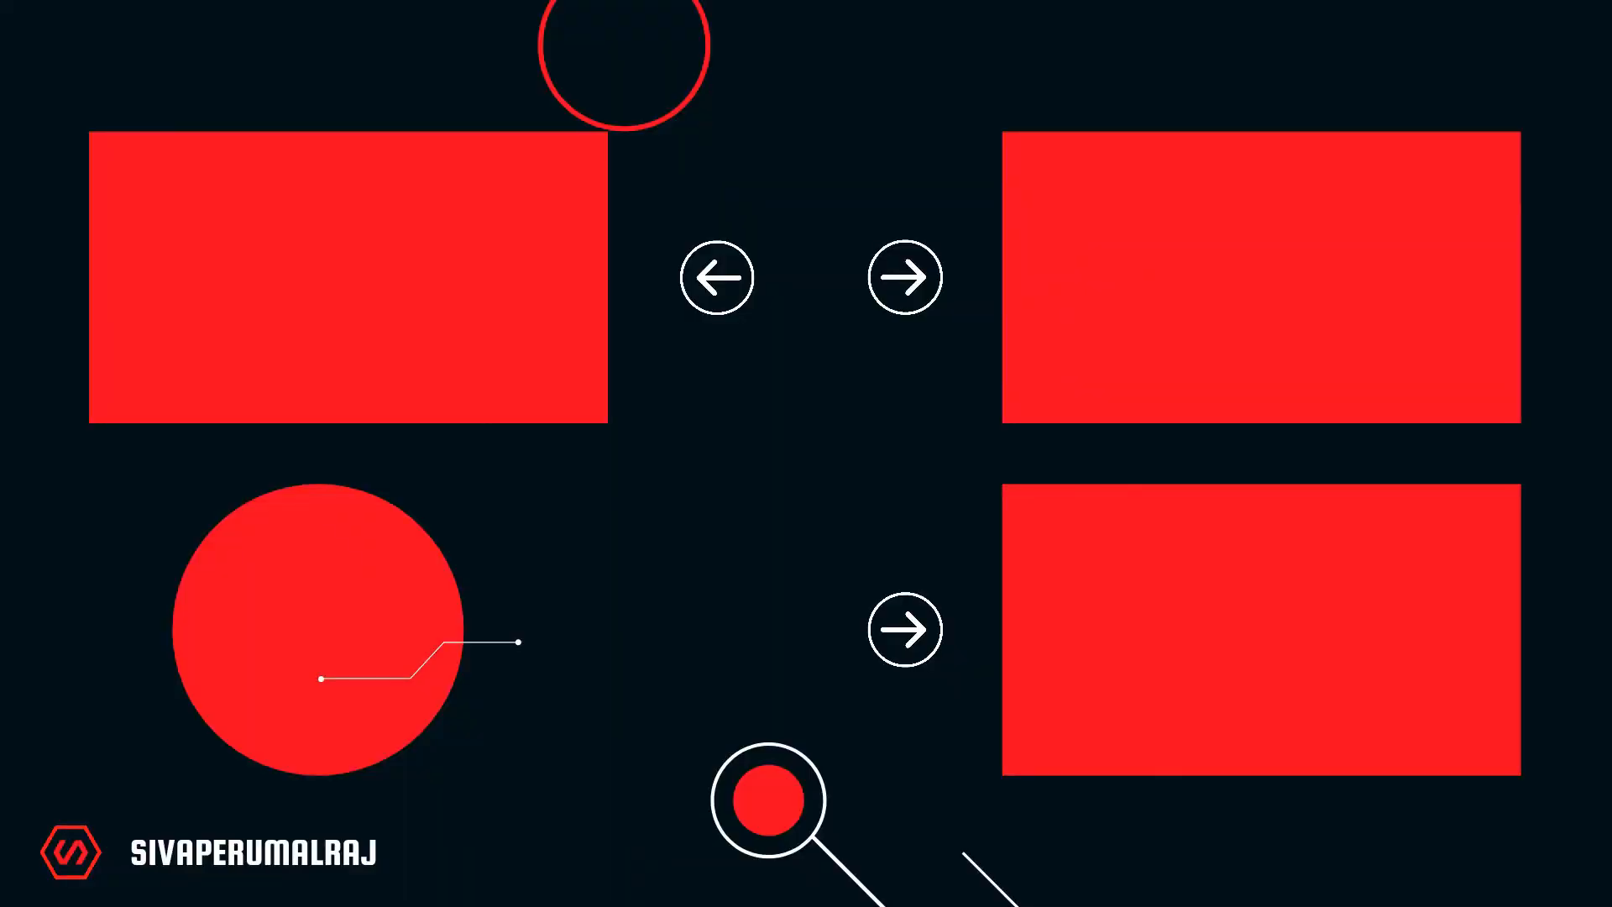